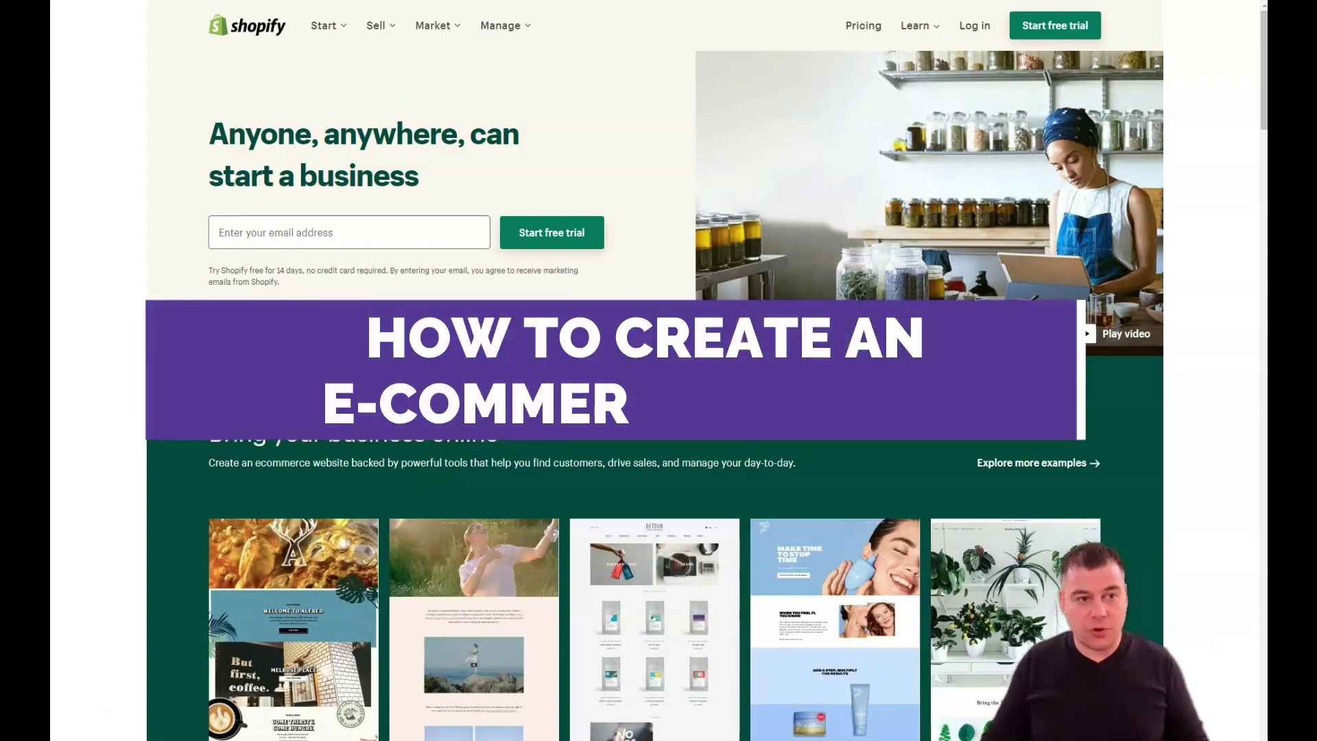
Look through the Shopify landing page, from its example stores and selling features down to the footer and back up.
{"action": "scroll", "coordinate": [656, 384], "scroll_direction": "down", "scroll_amount": 10}
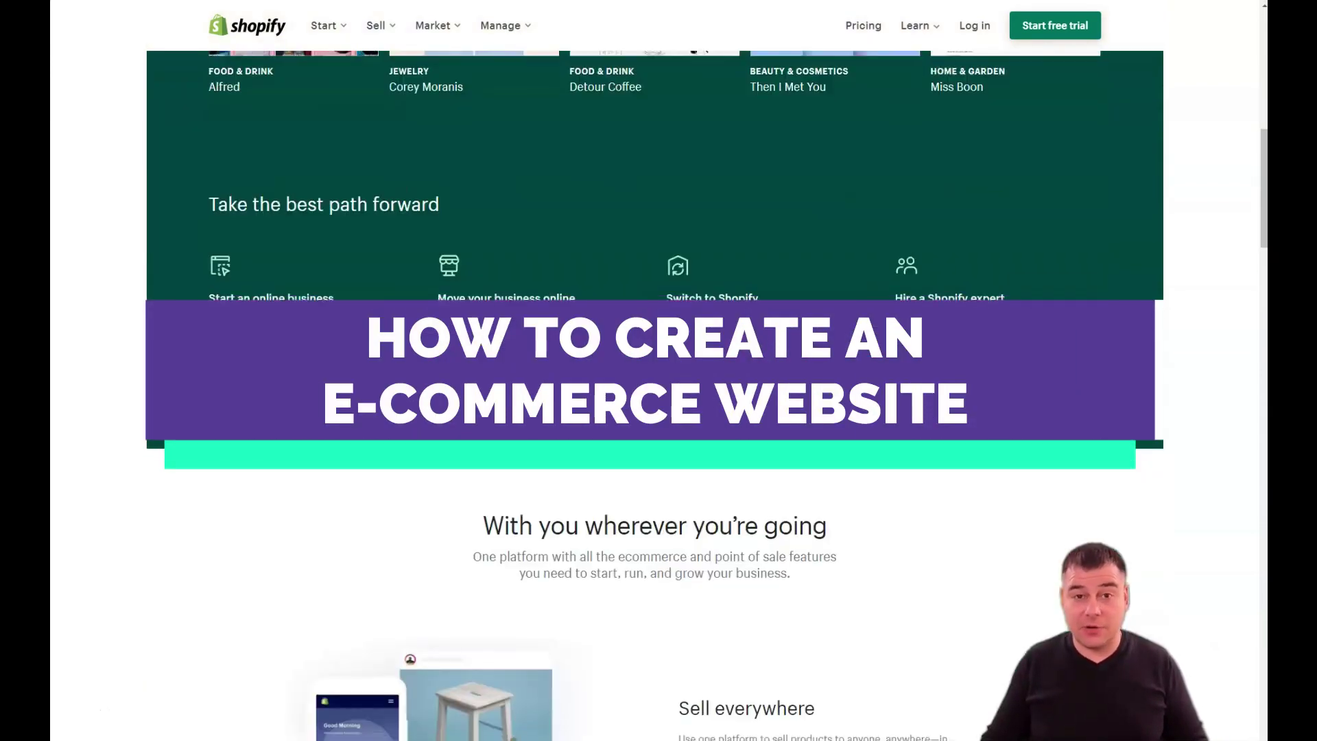
{"action": "scroll", "coordinate": [655, 384], "scroll_direction": "down", "scroll_amount": 10}
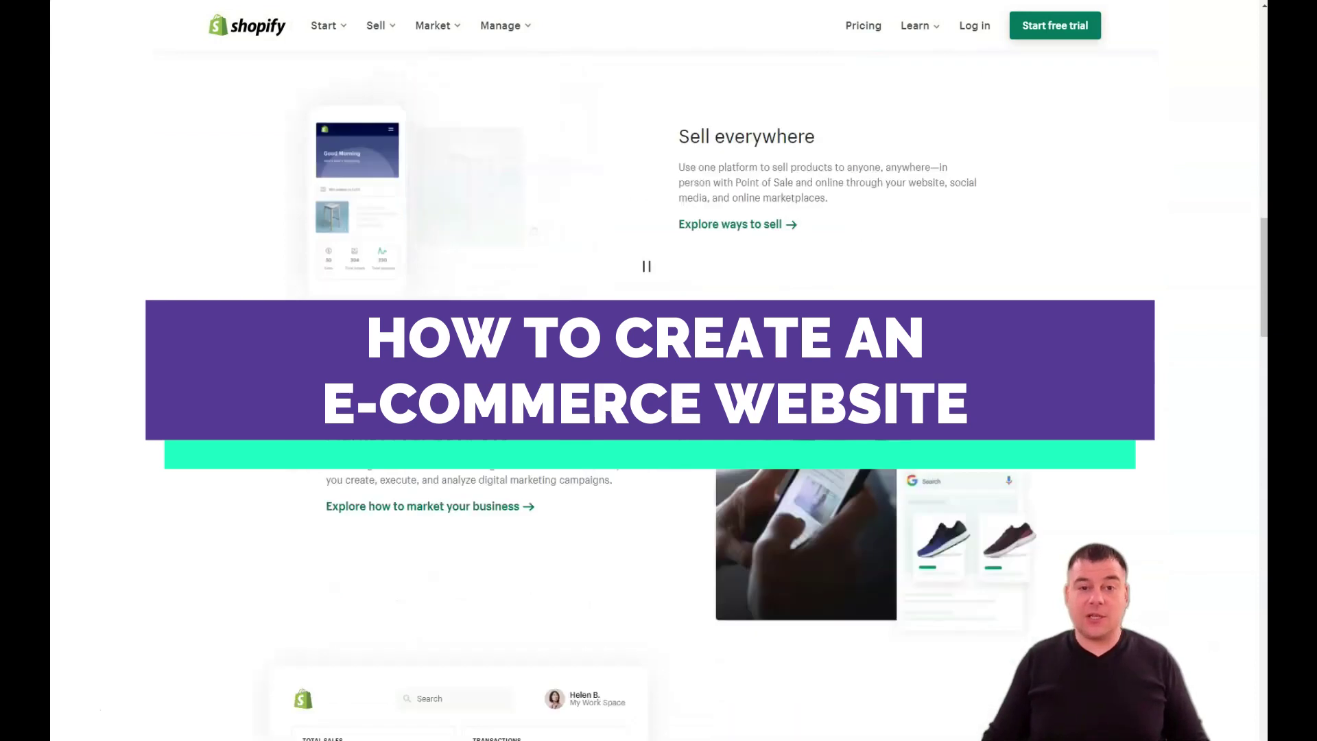
{"action": "scroll", "coordinate": [655, 384], "scroll_direction": "down", "scroll_amount": 1}
{"action": "scroll", "coordinate": [655, 384], "scroll_direction": "down", "scroll_amount": 5}
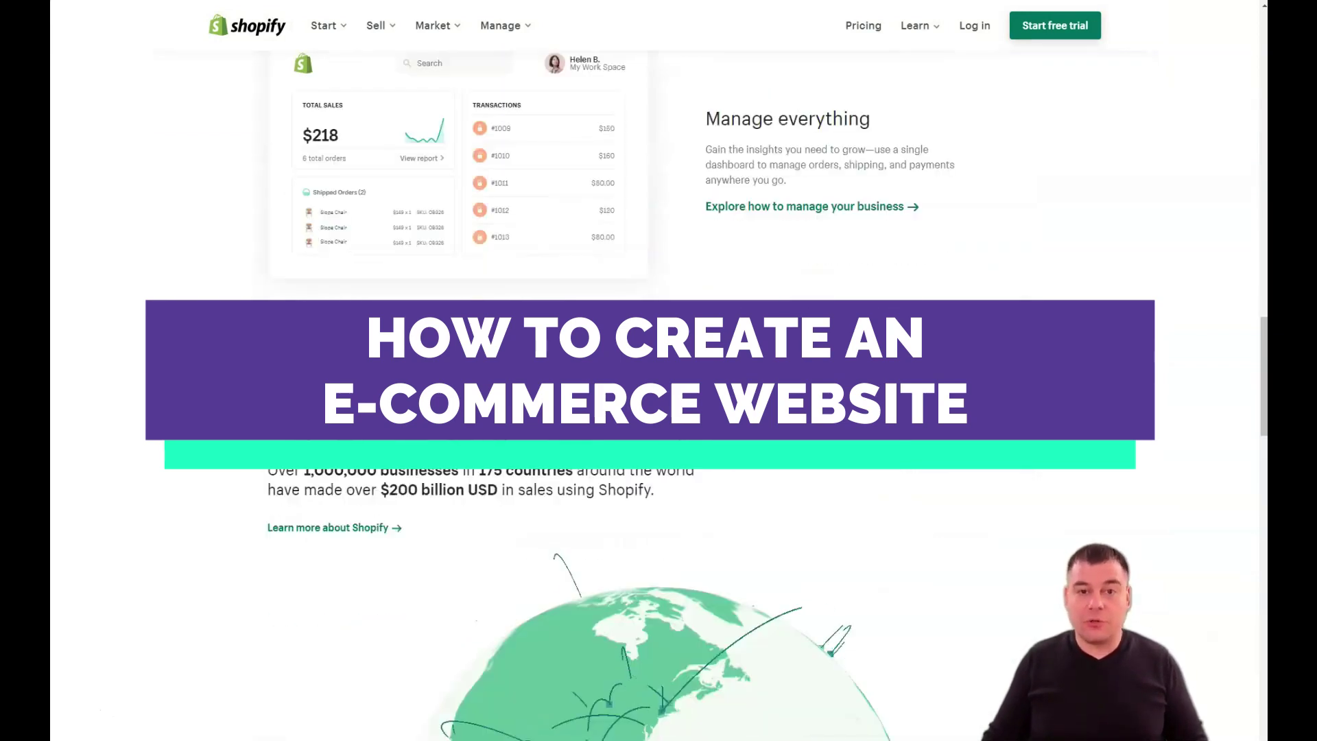
{"action": "scroll", "coordinate": [656, 384], "scroll_direction": "down", "scroll_amount": 10}
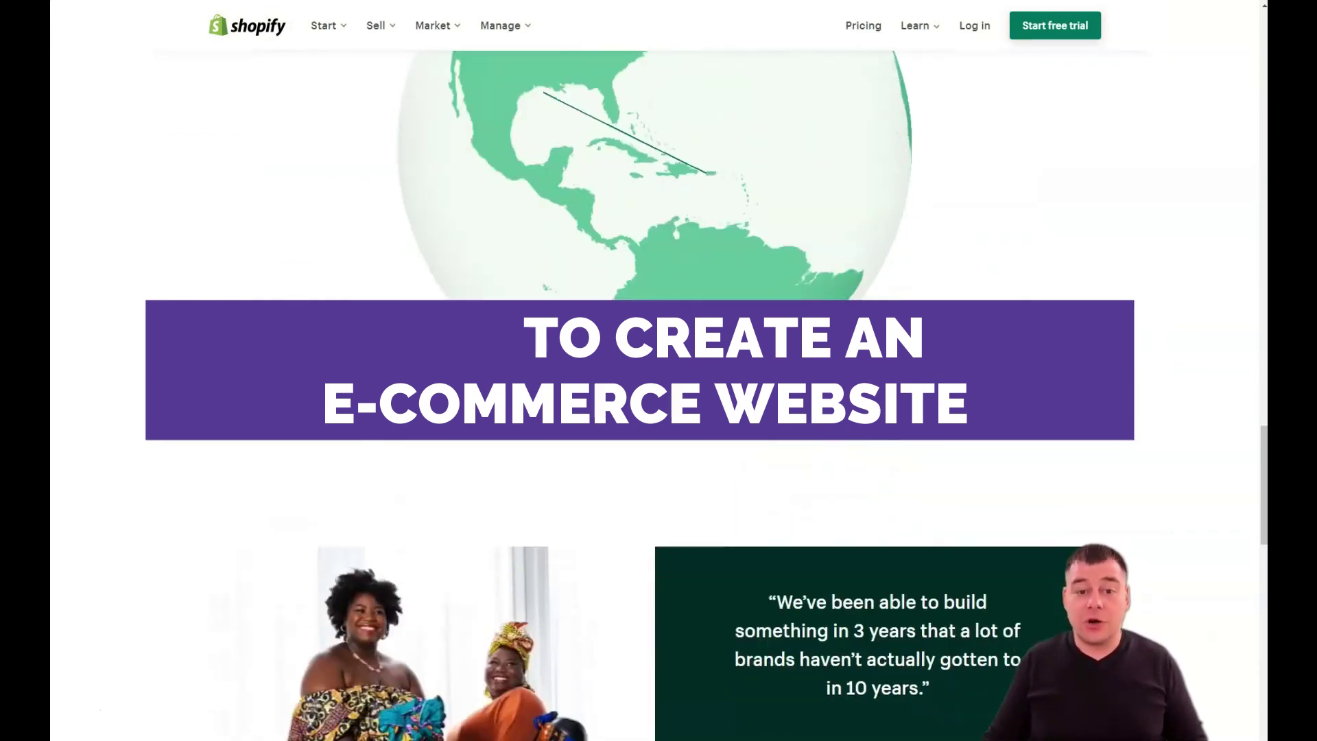
{"action": "scroll", "coordinate": [753, 336], "scroll_direction": "down", "scroll_amount": 15}
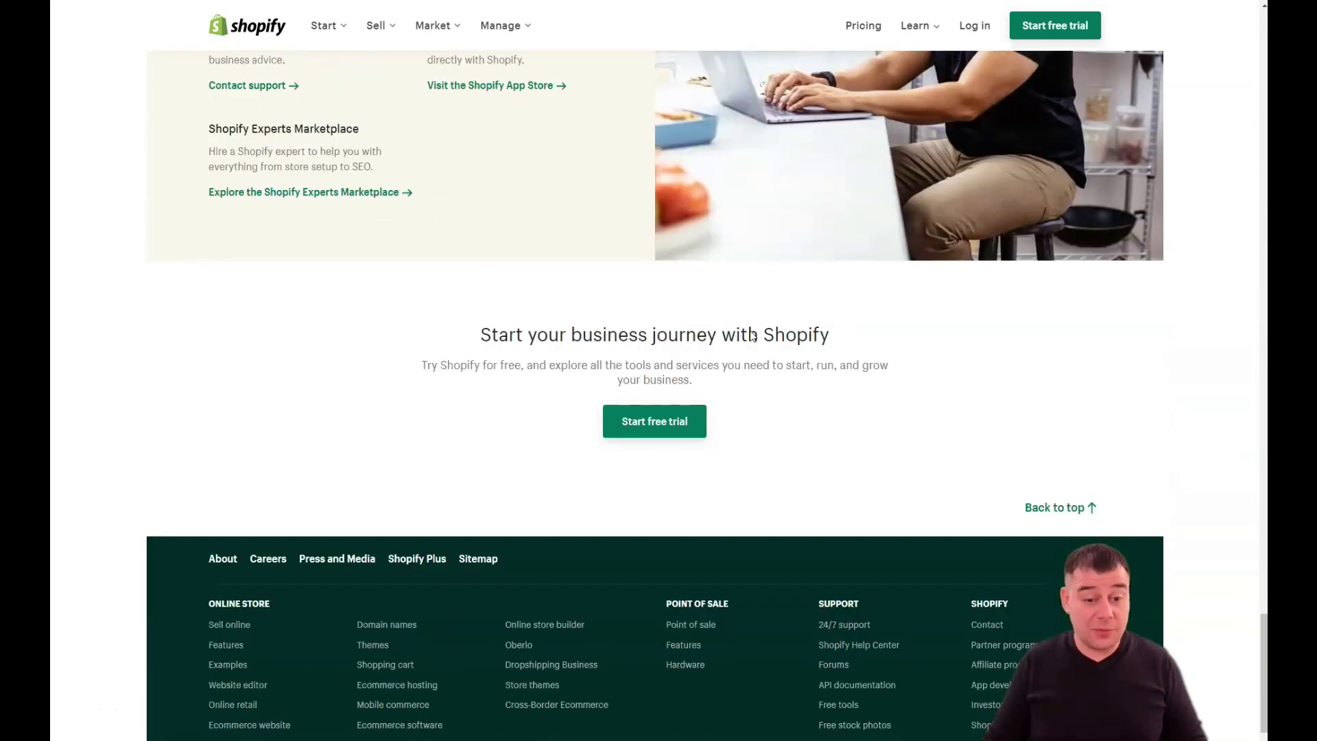
{"action": "scroll", "coordinate": [752, 336], "scroll_direction": "down", "scroll_amount": 3}
{"action": "left_click", "coordinate": [753, 330]}
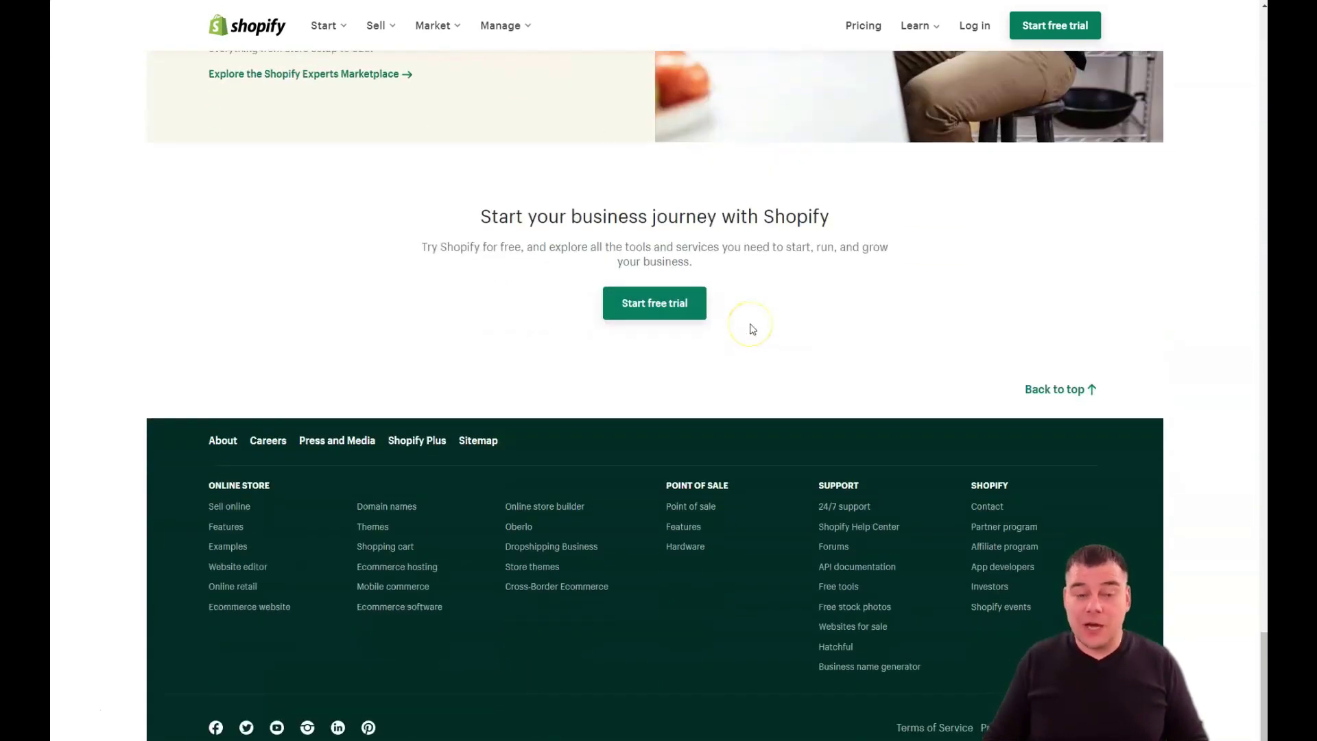
{"action": "scroll", "coordinate": [753, 329], "scroll_direction": "up", "scroll_amount": 15}
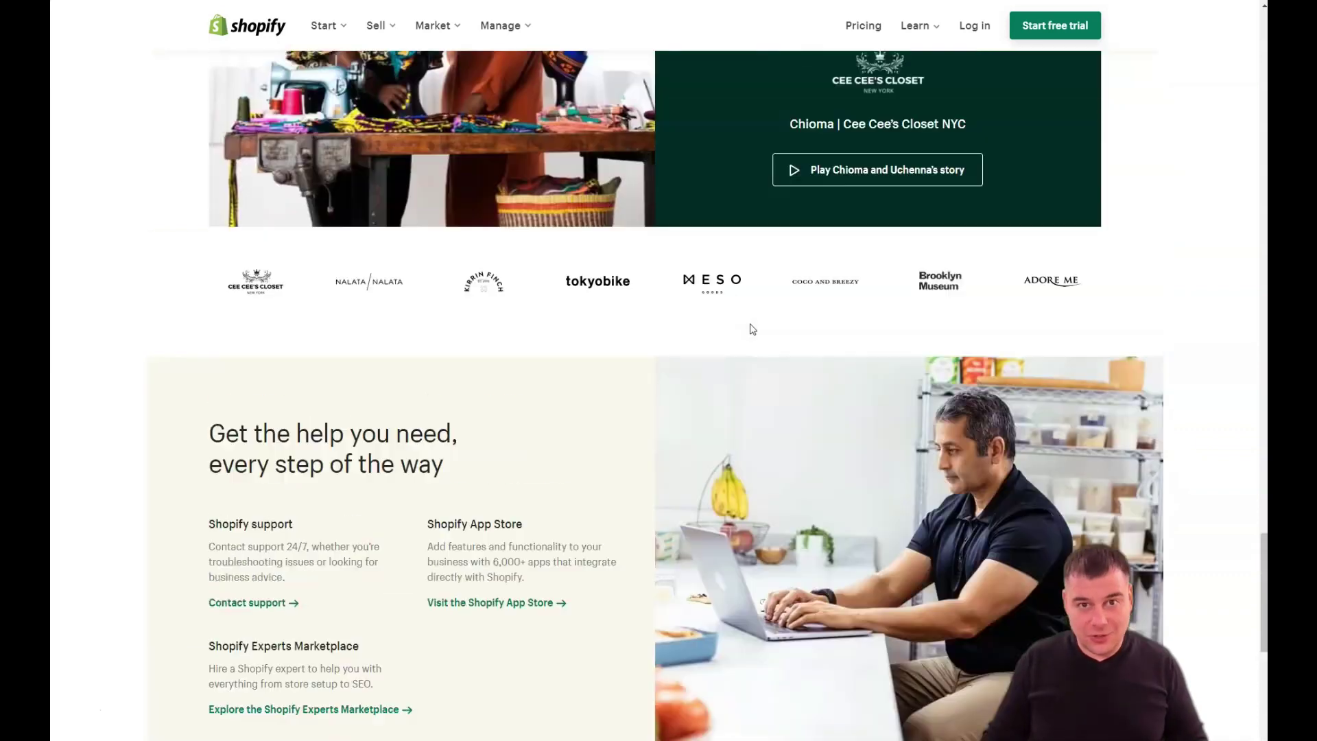
{"action": "scroll", "coordinate": [753, 330], "scroll_direction": "up", "scroll_amount": 10}
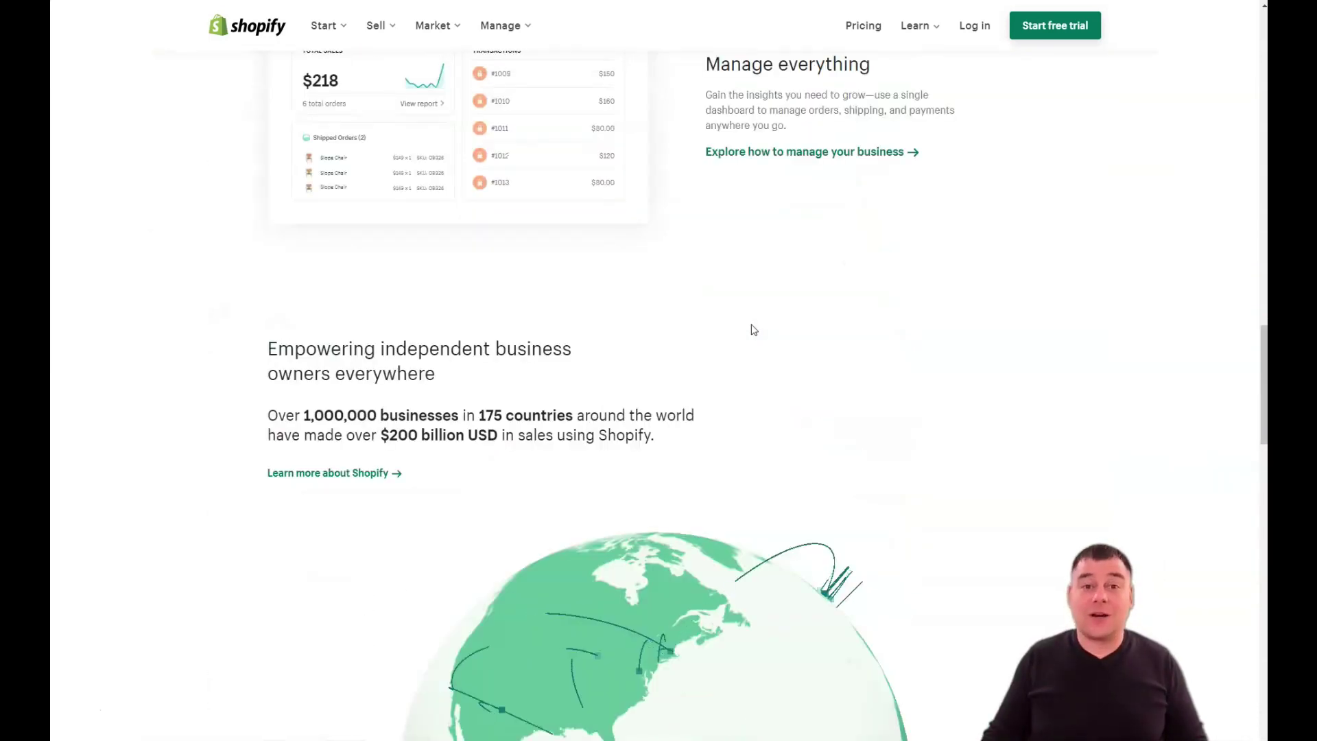
{"action": "scroll", "coordinate": [752, 329], "scroll_direction": "up", "scroll_amount": 12}
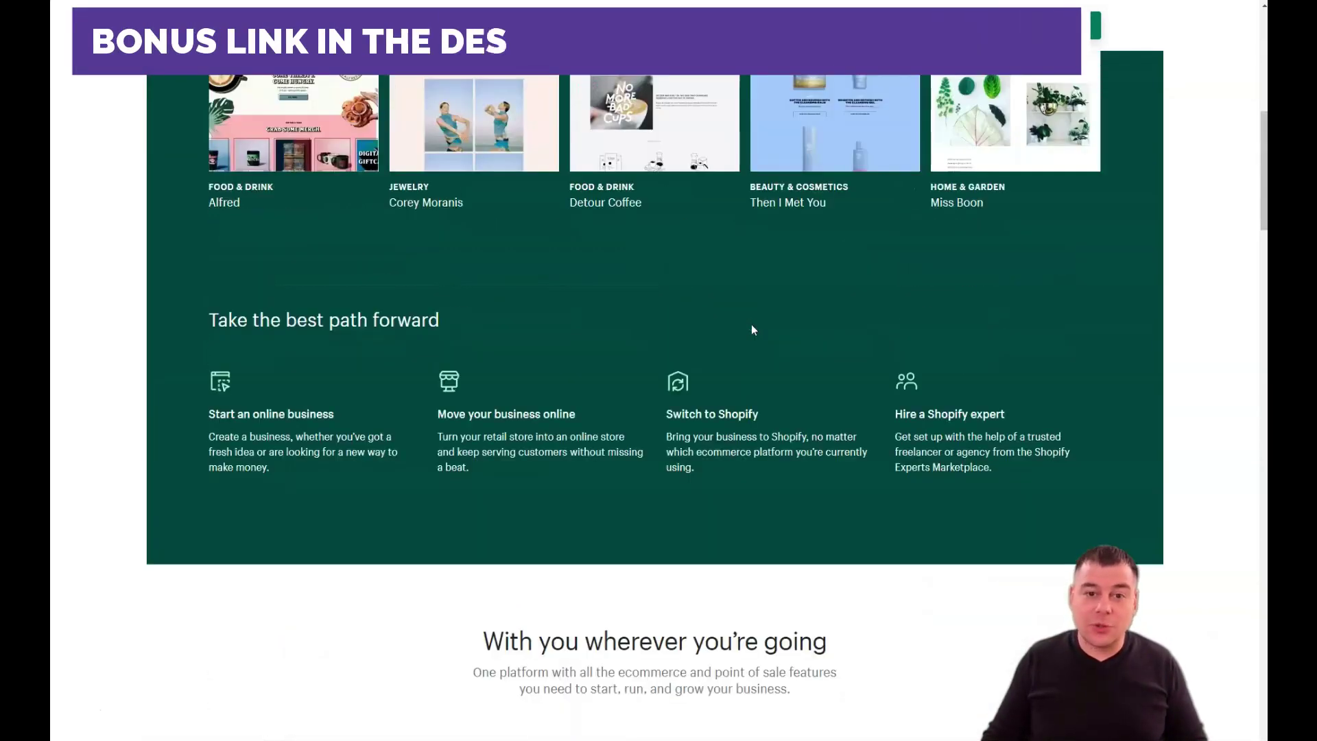
{"action": "scroll", "coordinate": [752, 330], "scroll_direction": "up", "scroll_amount": 2}
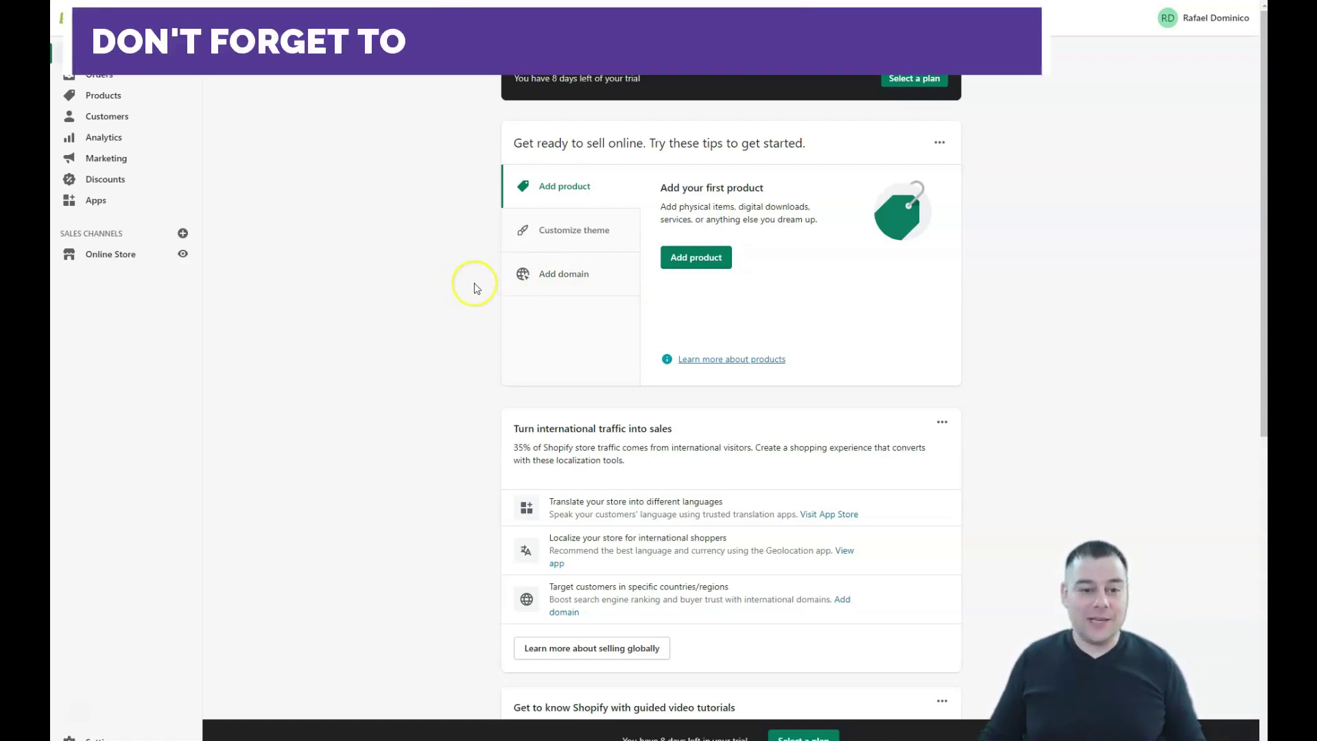
Look over the store admin's home page and open the subscription plan options.
{"action": "scroll", "coordinate": [475, 288], "scroll_direction": "down", "scroll_amount": 8}
{"action": "scroll", "coordinate": [475, 288], "scroll_direction": "up", "scroll_amount": 5}
{"action": "scroll", "coordinate": [476, 289], "scroll_direction": "up", "scroll_amount": 4}
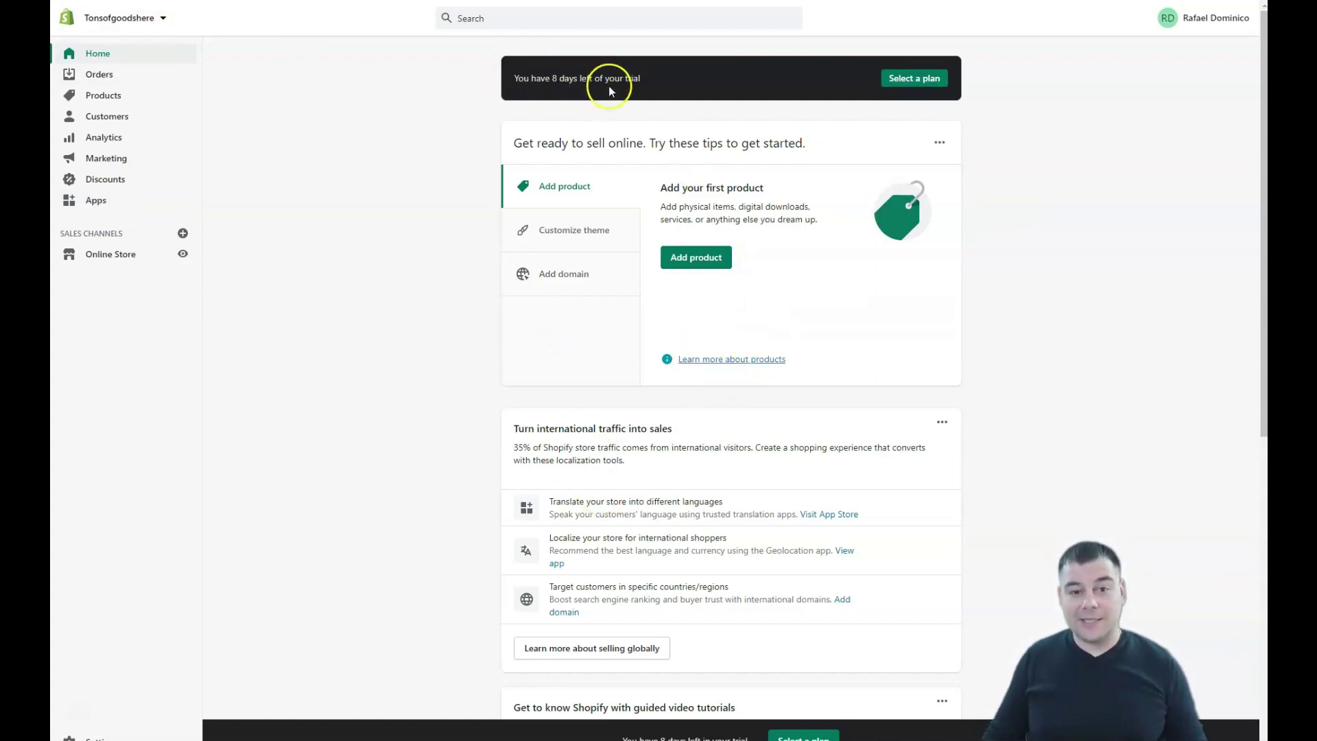
{"action": "left_click", "coordinate": [916, 78]}
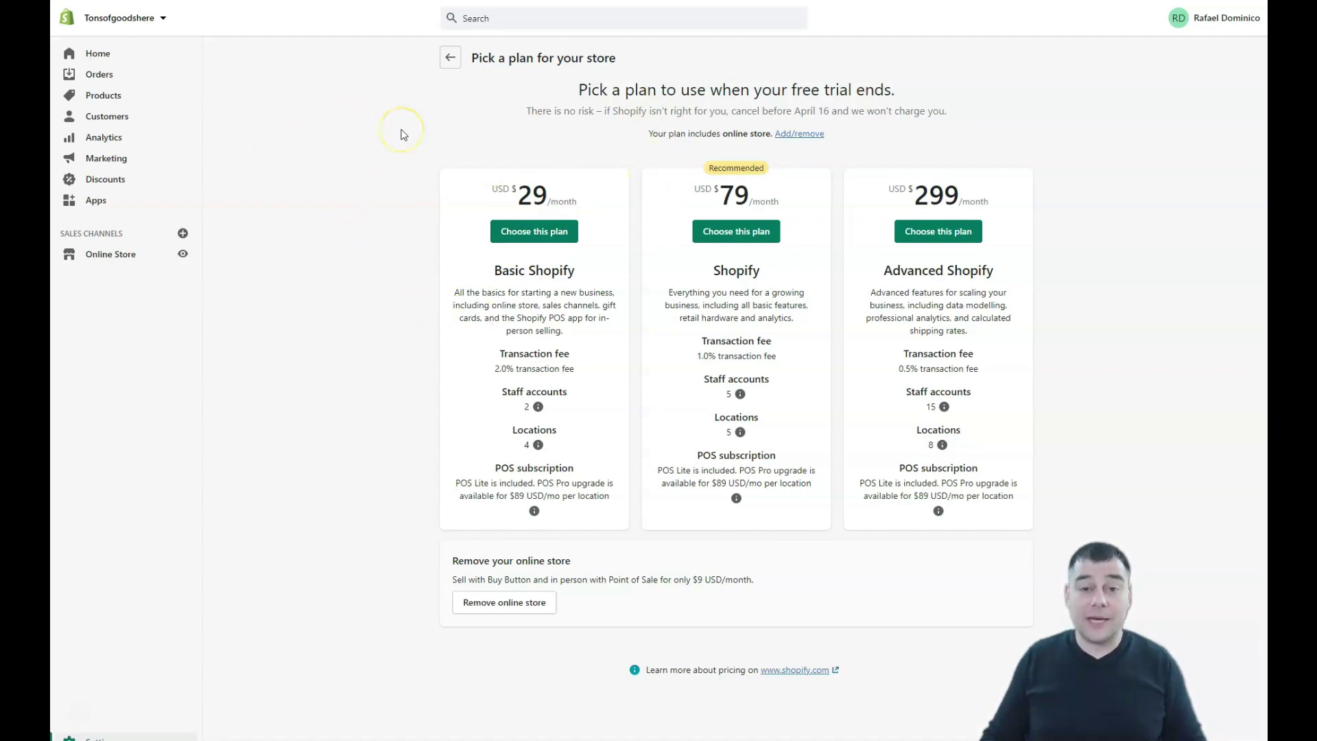
Leave the plan options for the store's home page and view the Orders and Products sections.
{"action": "left_click", "coordinate": [99, 59]}
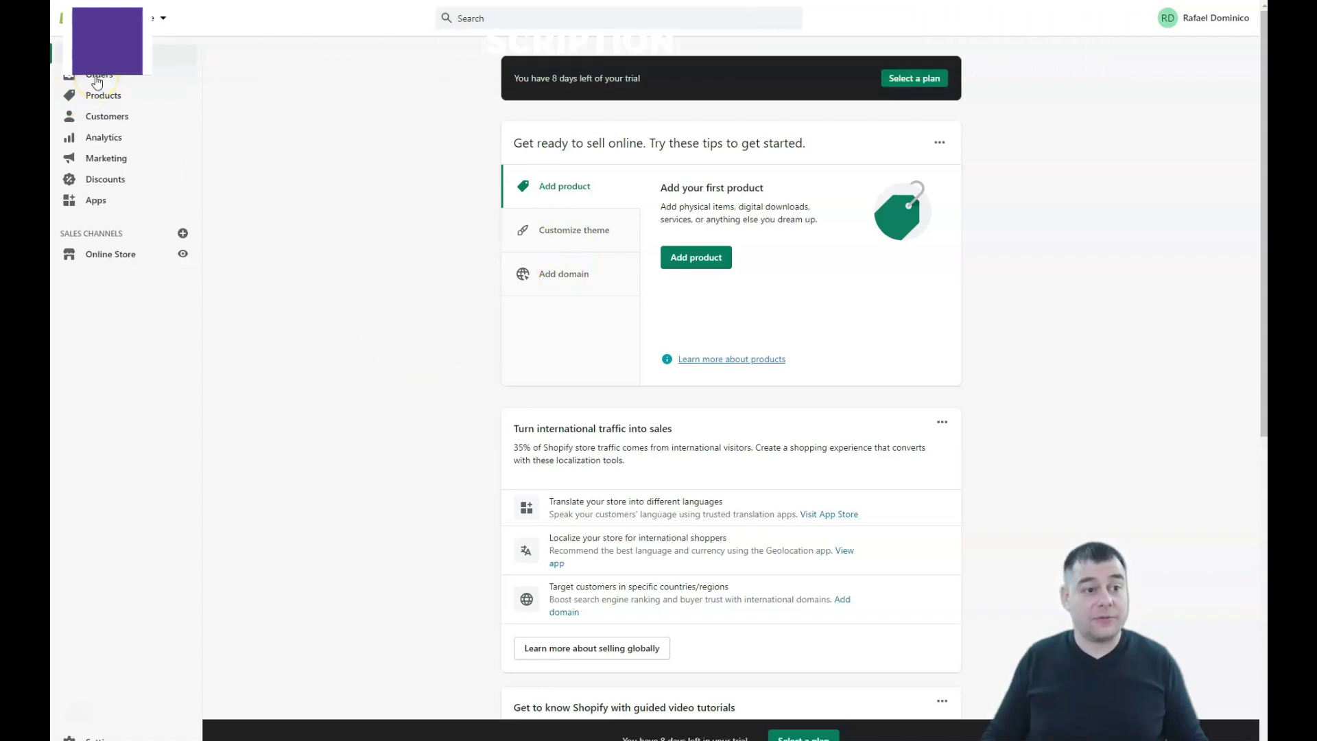
{"action": "left_click", "coordinate": [97, 79]}
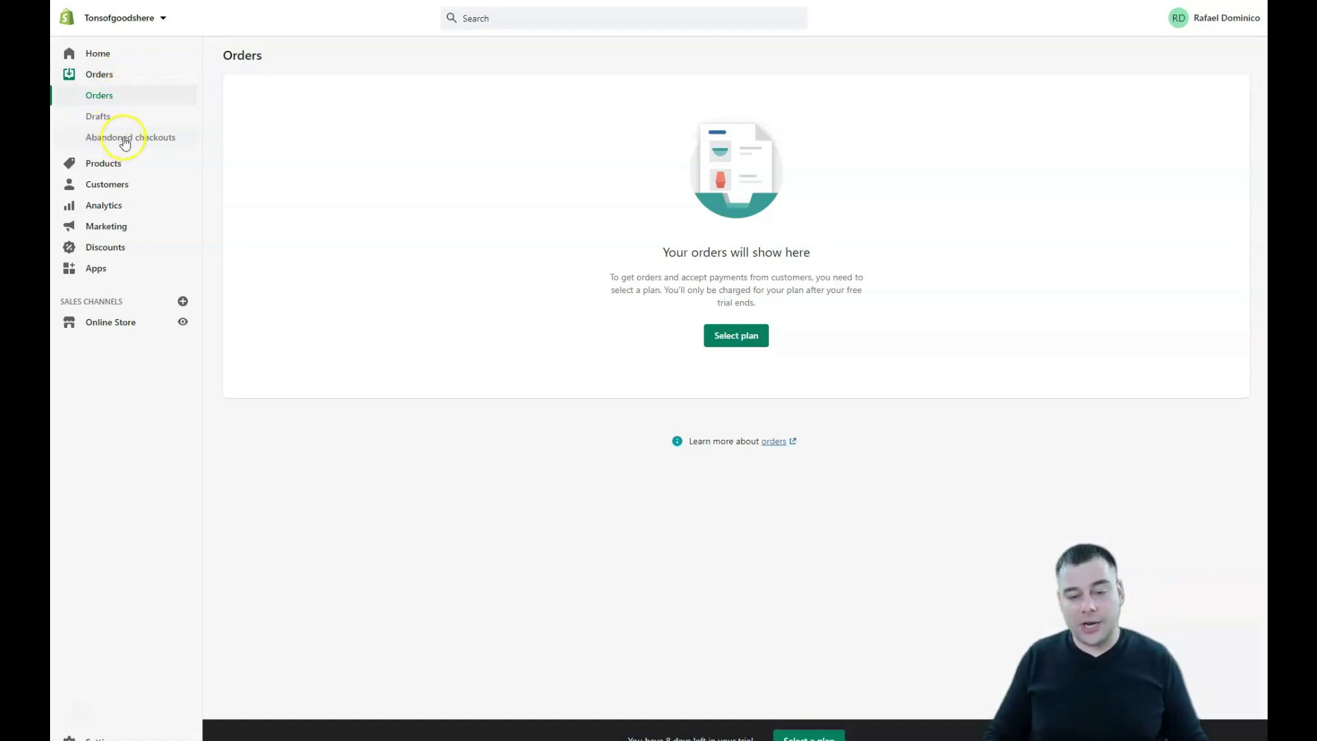
{"action": "left_click", "coordinate": [93, 166]}
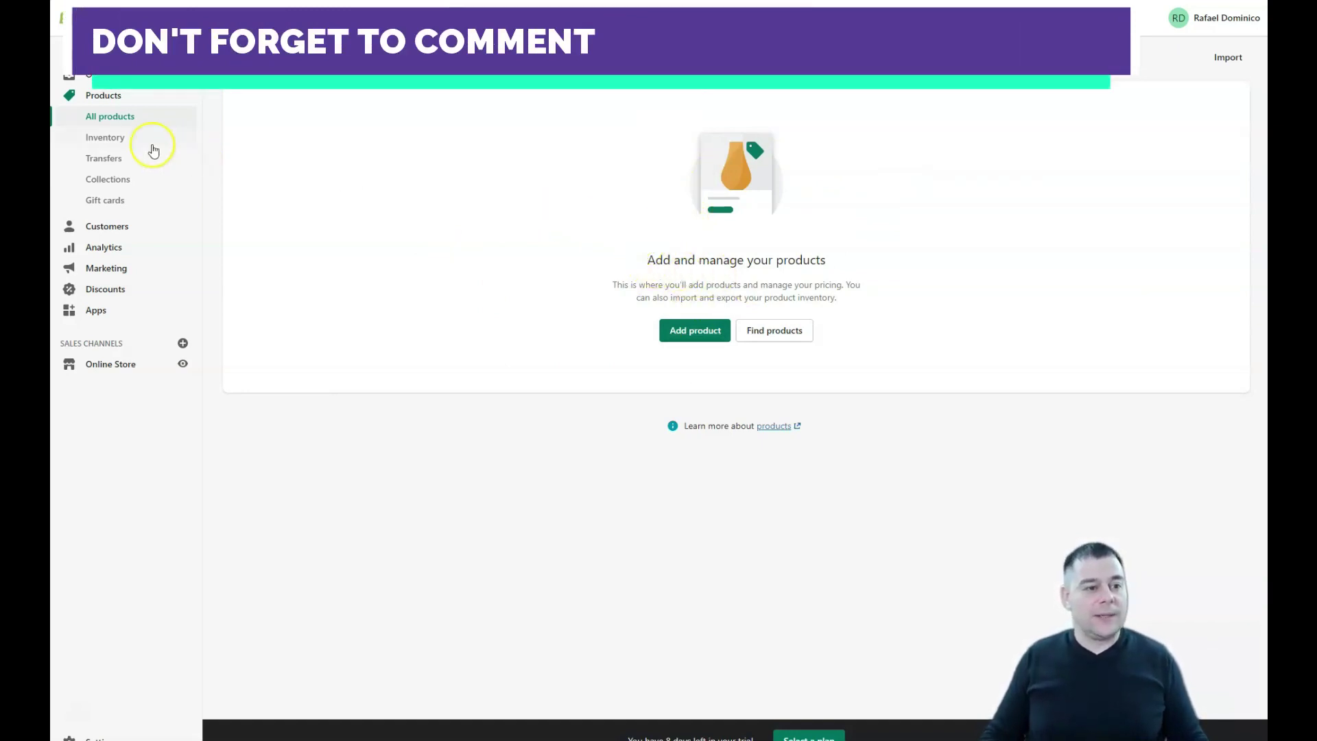
View the product inventory page and the incoming inventory transfers page.
{"action": "left_click", "coordinate": [95, 144]}
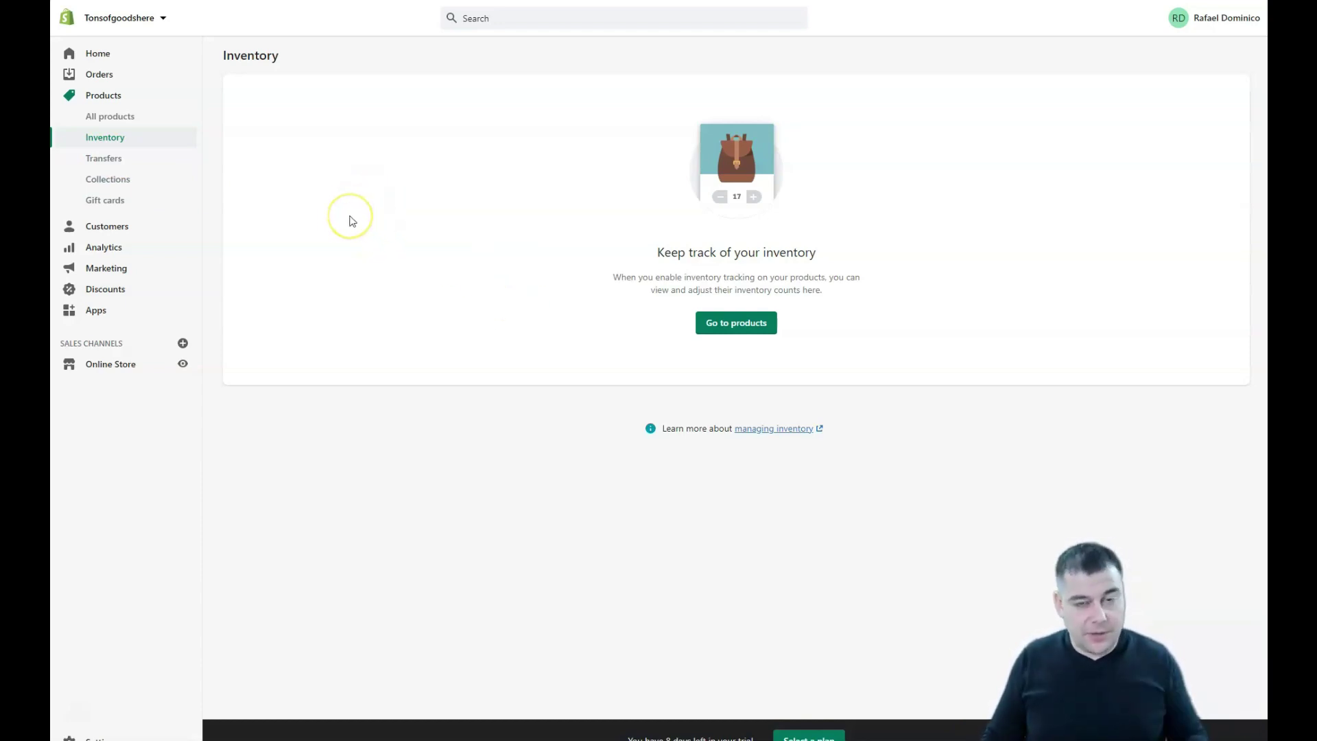
{"action": "left_click", "coordinate": [103, 163]}
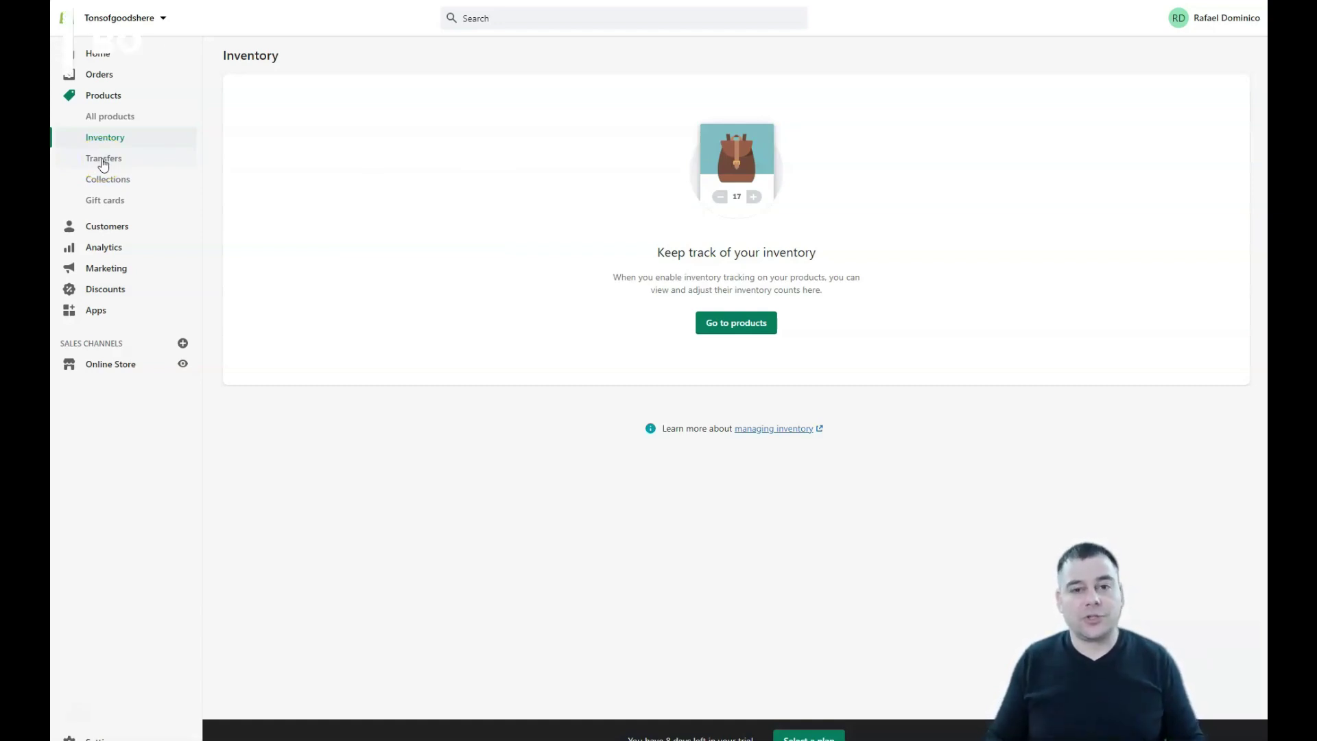
{"action": "left_click", "coordinate": [107, 164]}
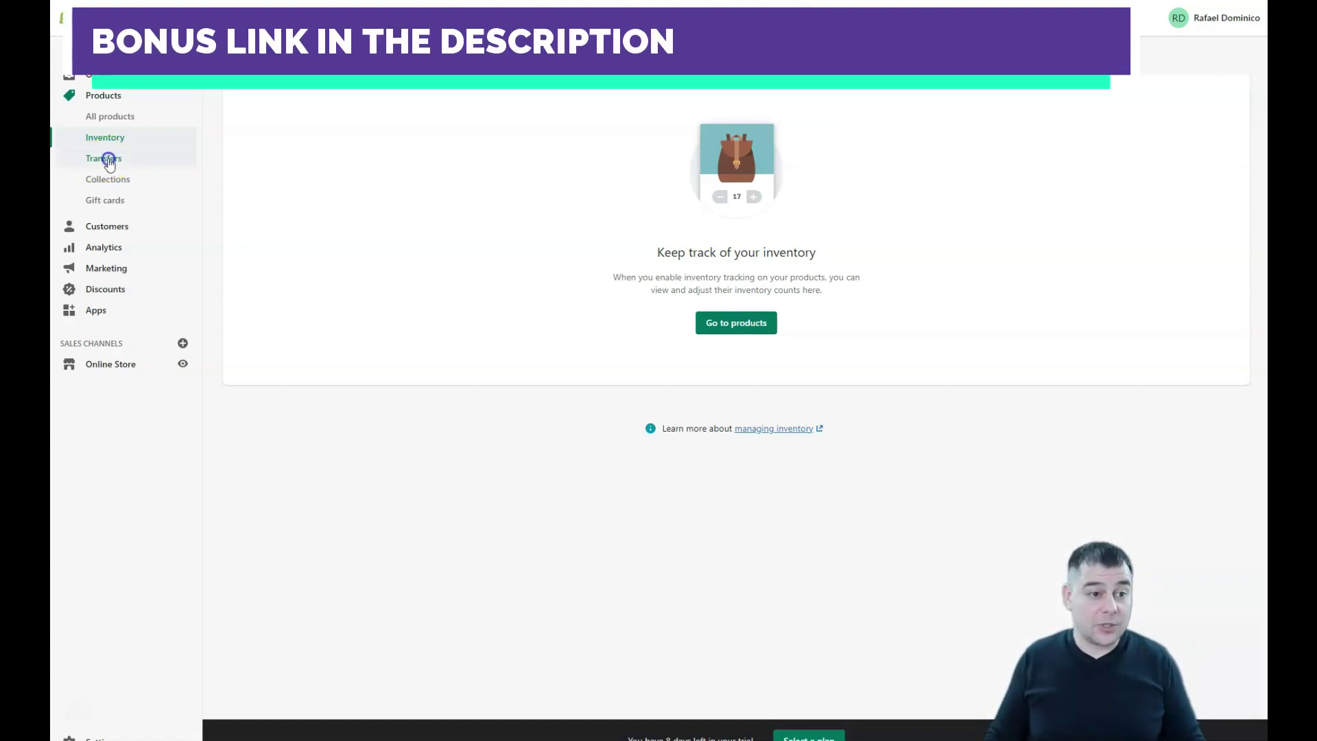
{"action": "left_click", "coordinate": [108, 162]}
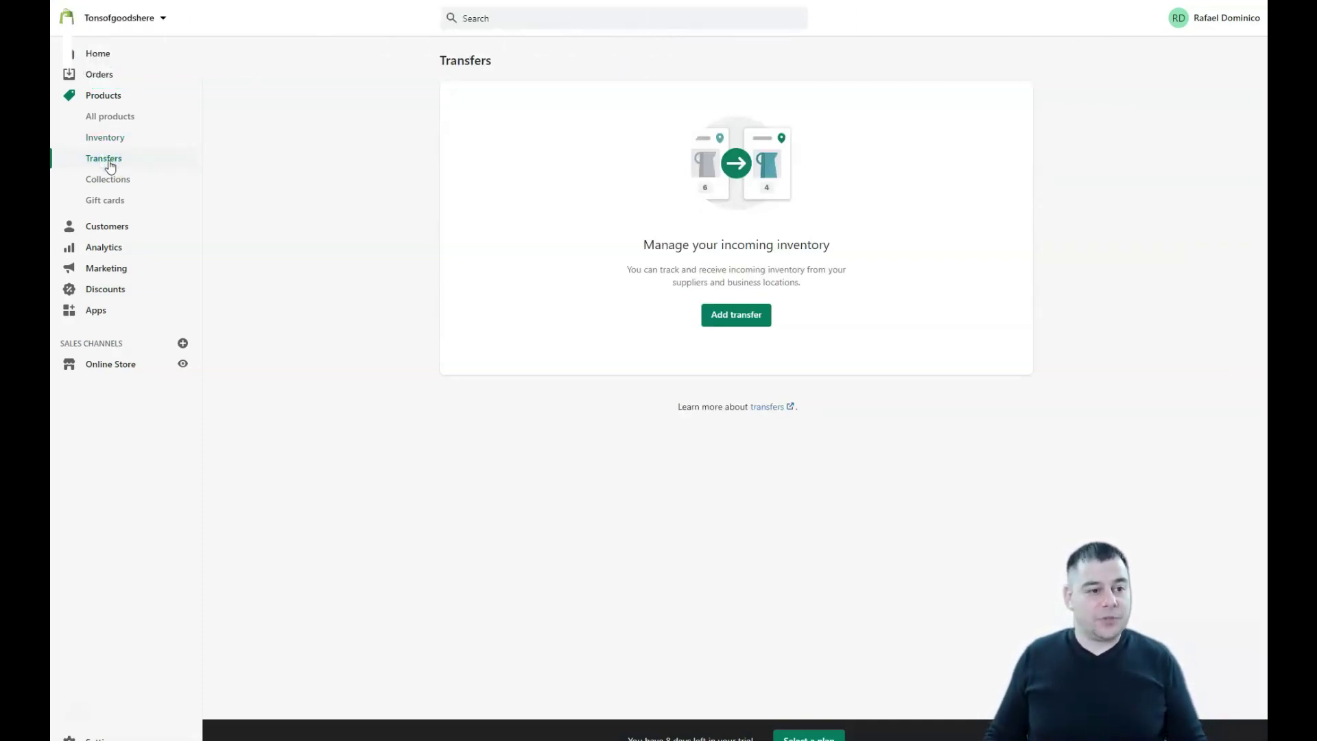
View the product collections list and the digital gift cards page.
{"action": "left_click", "coordinate": [108, 176]}
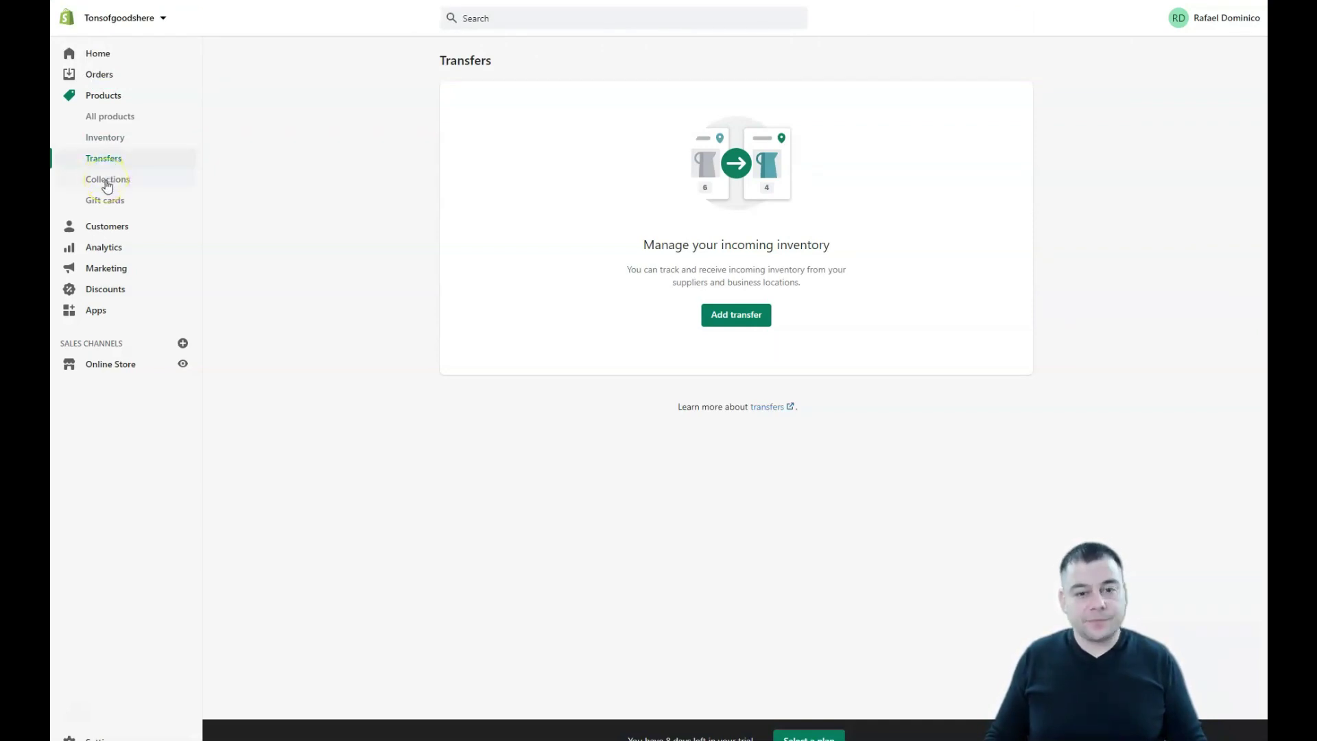
{"action": "left_click", "coordinate": [107, 182]}
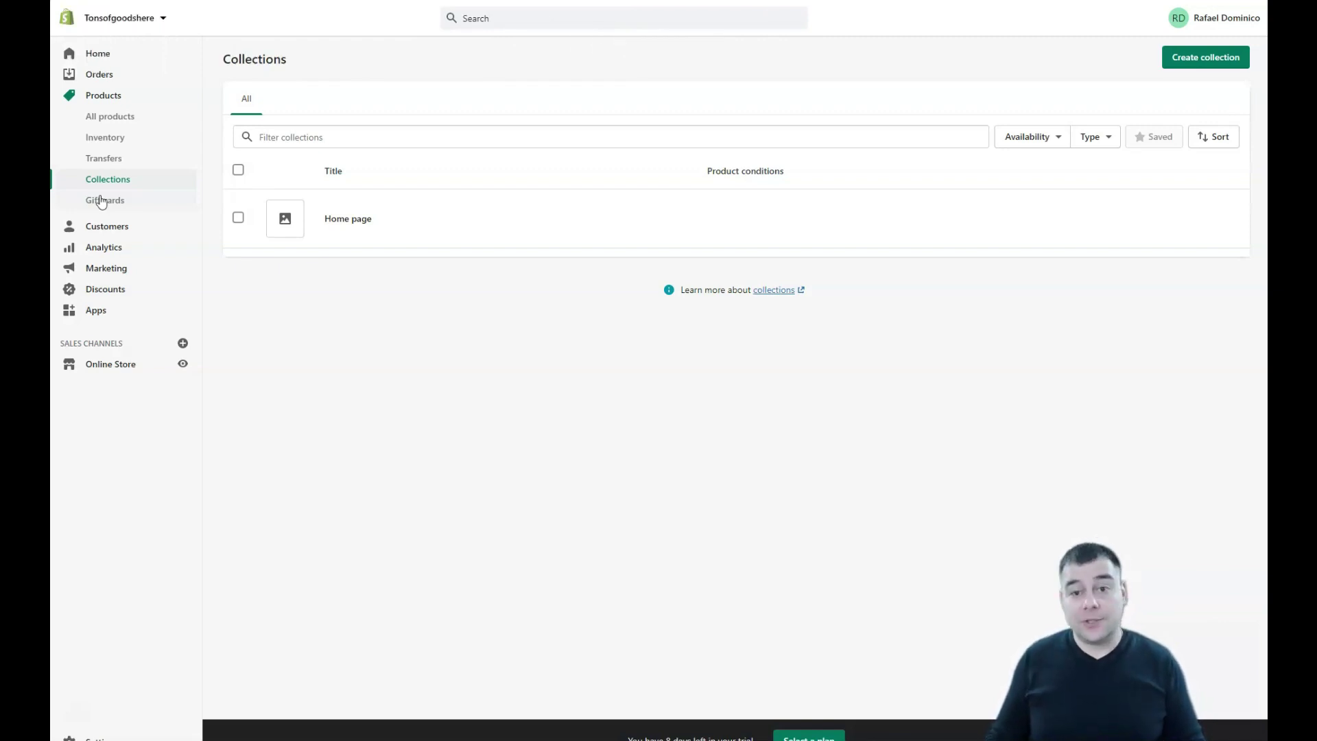
{"action": "left_click", "coordinate": [103, 200]}
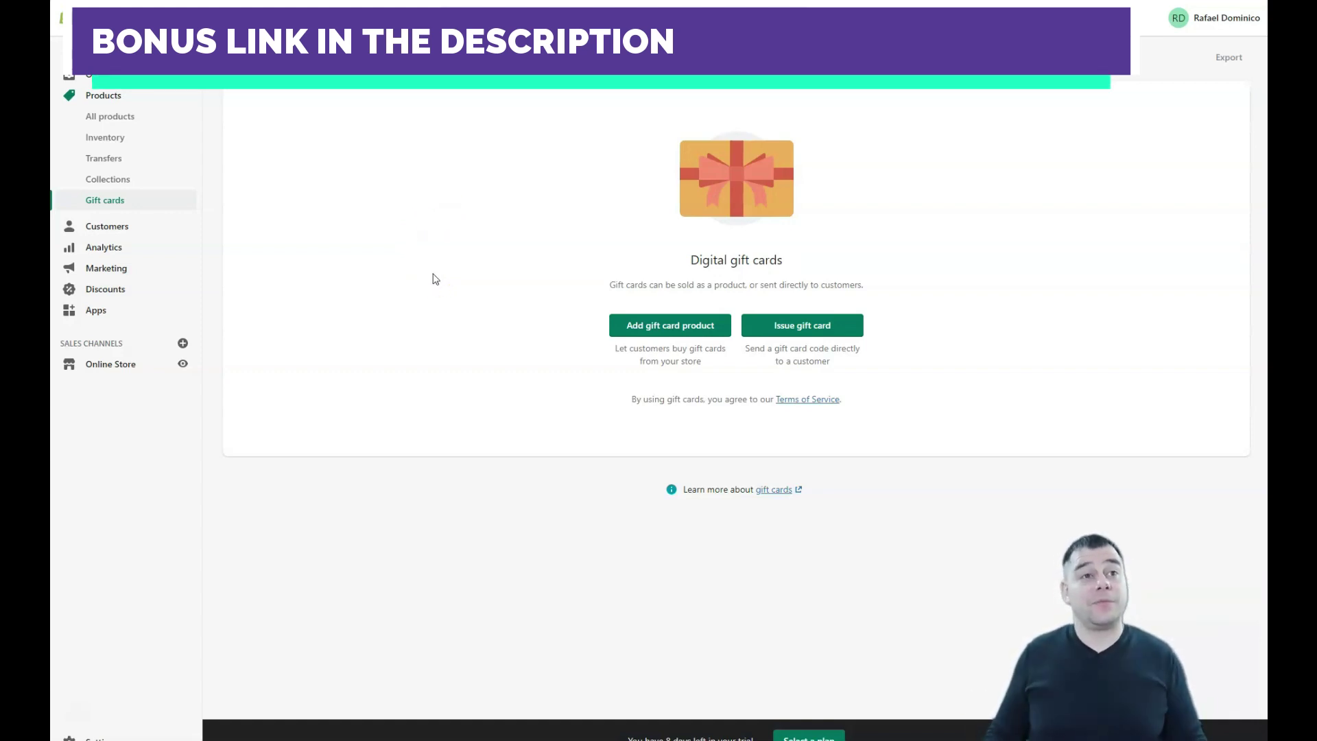
{"action": "left_click", "coordinate": [433, 276]}
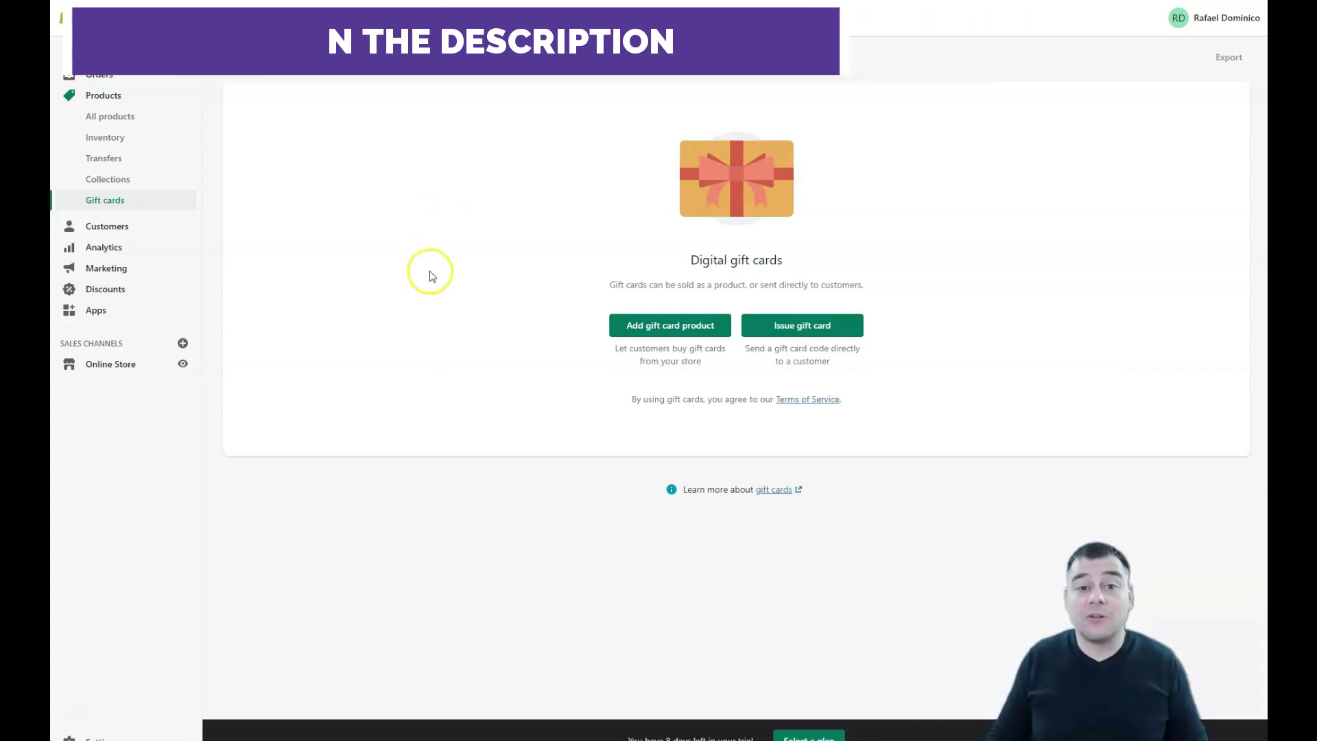
{"action": "left_click", "coordinate": [355, 275]}
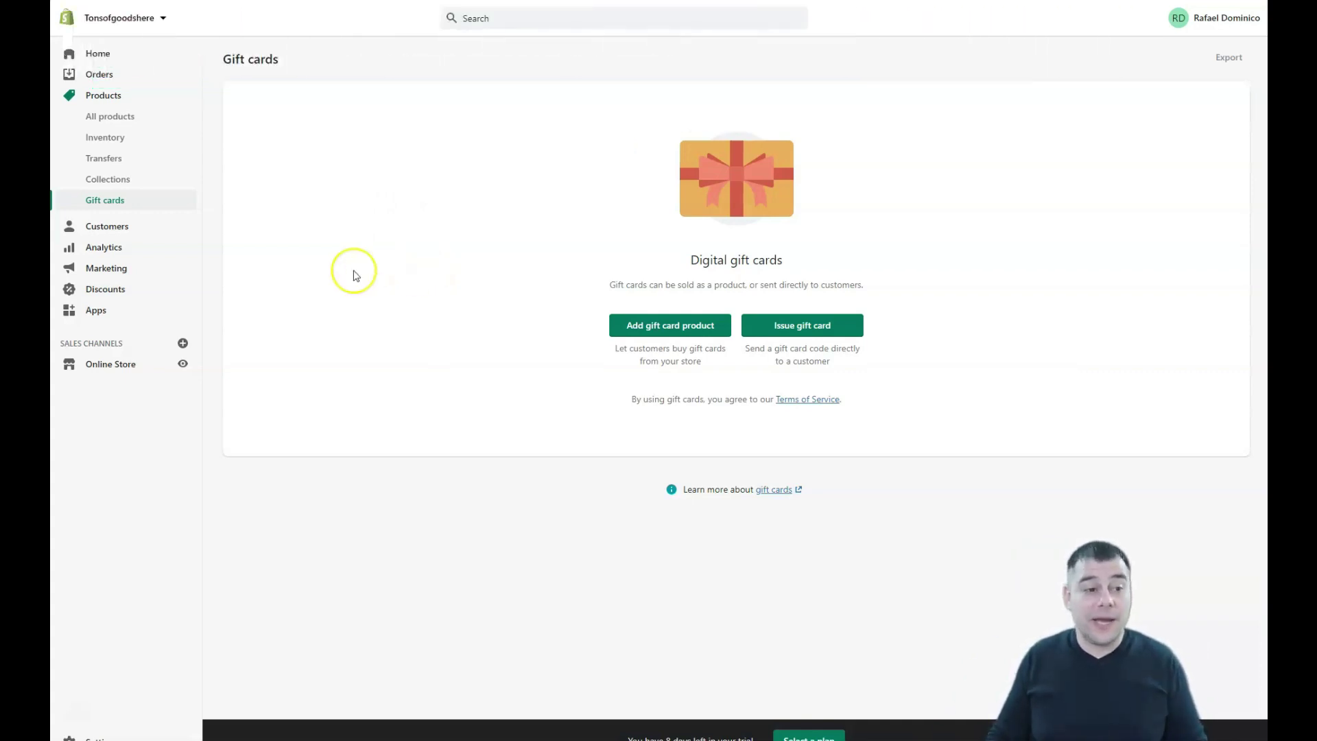
View the Customers page and the Analytics section's dashboard, reports and Live View.
{"action": "left_click", "coordinate": [96, 231]}
{"action": "left_click", "coordinate": [87, 126]}
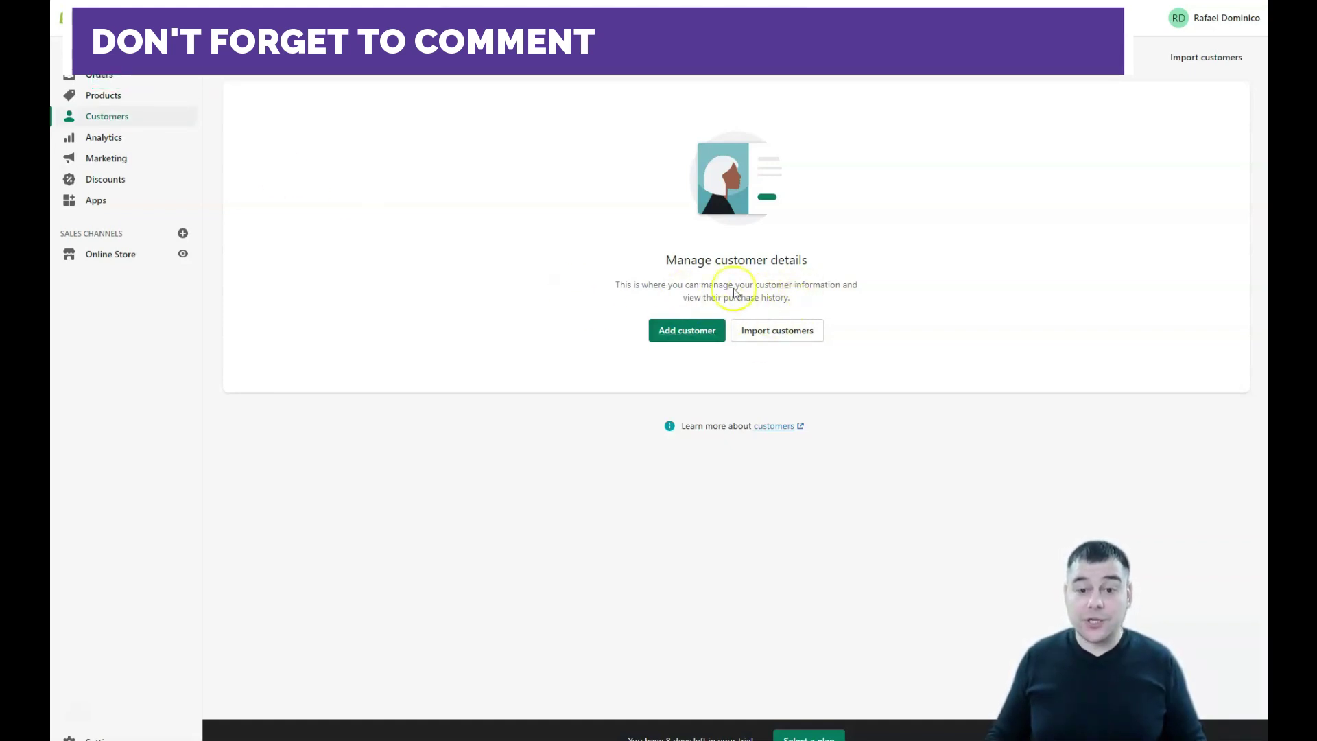
{"action": "left_click", "coordinate": [98, 141]}
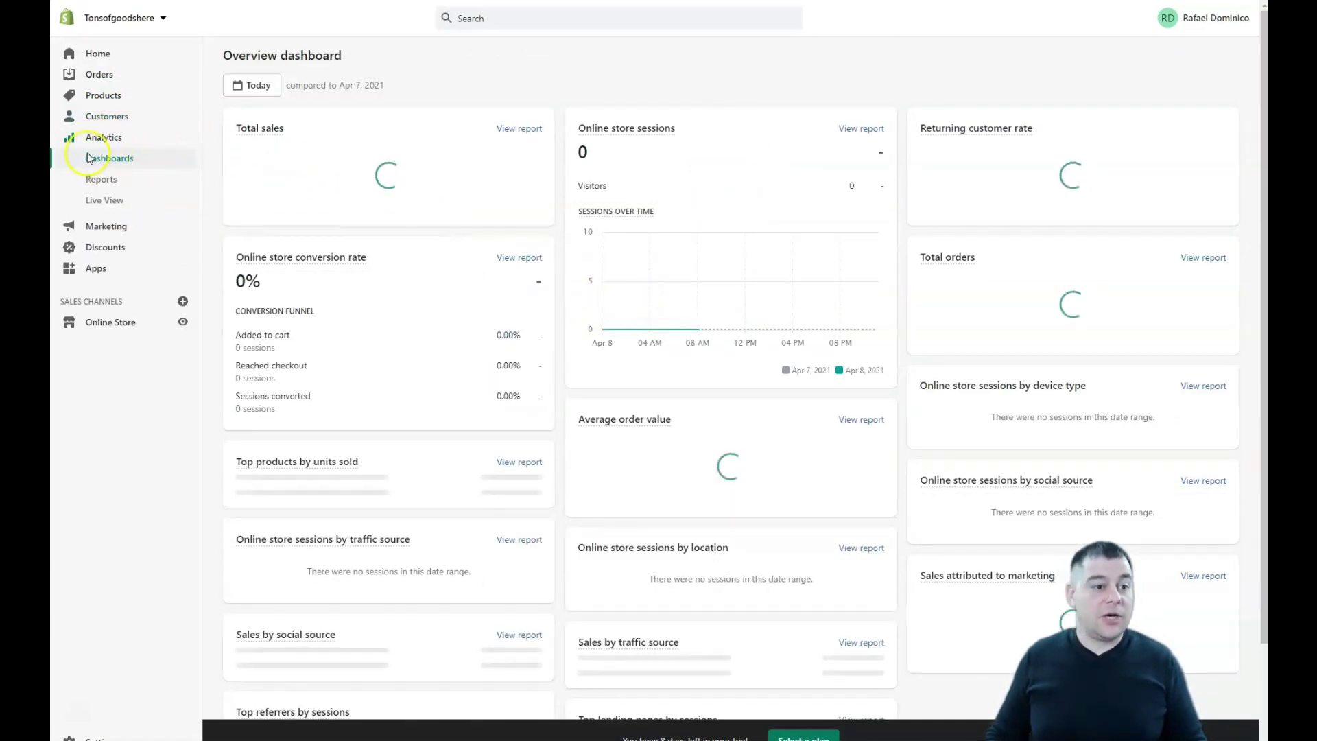
{"action": "left_click", "coordinate": [100, 182]}
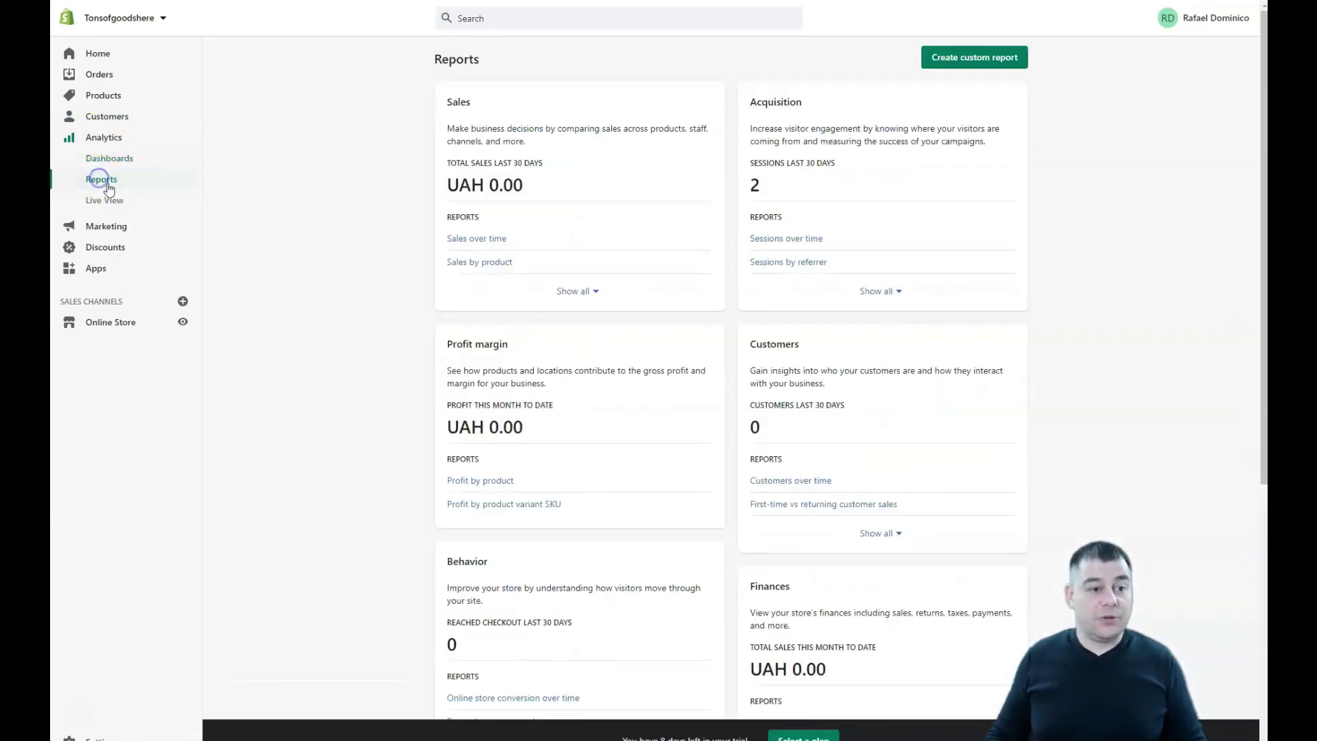
{"action": "left_click", "coordinate": [100, 202]}
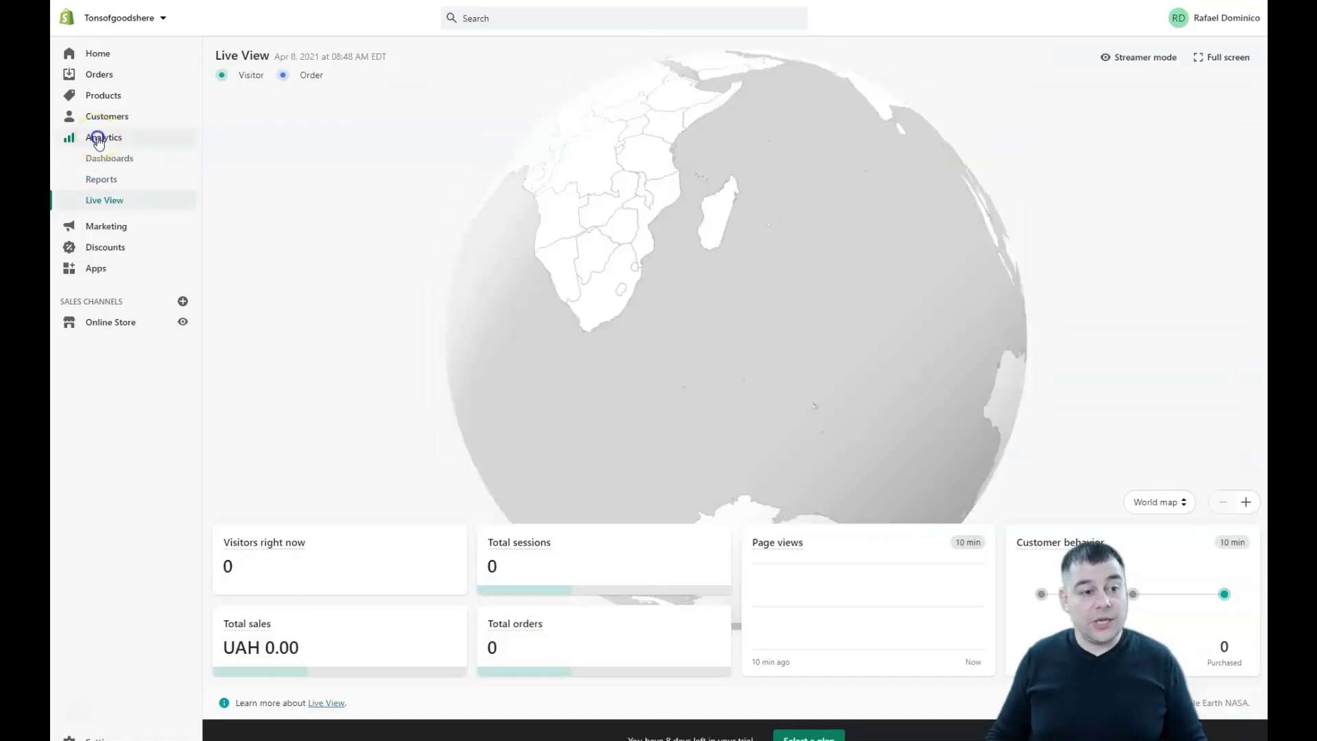
{"action": "left_click", "coordinate": [98, 140]}
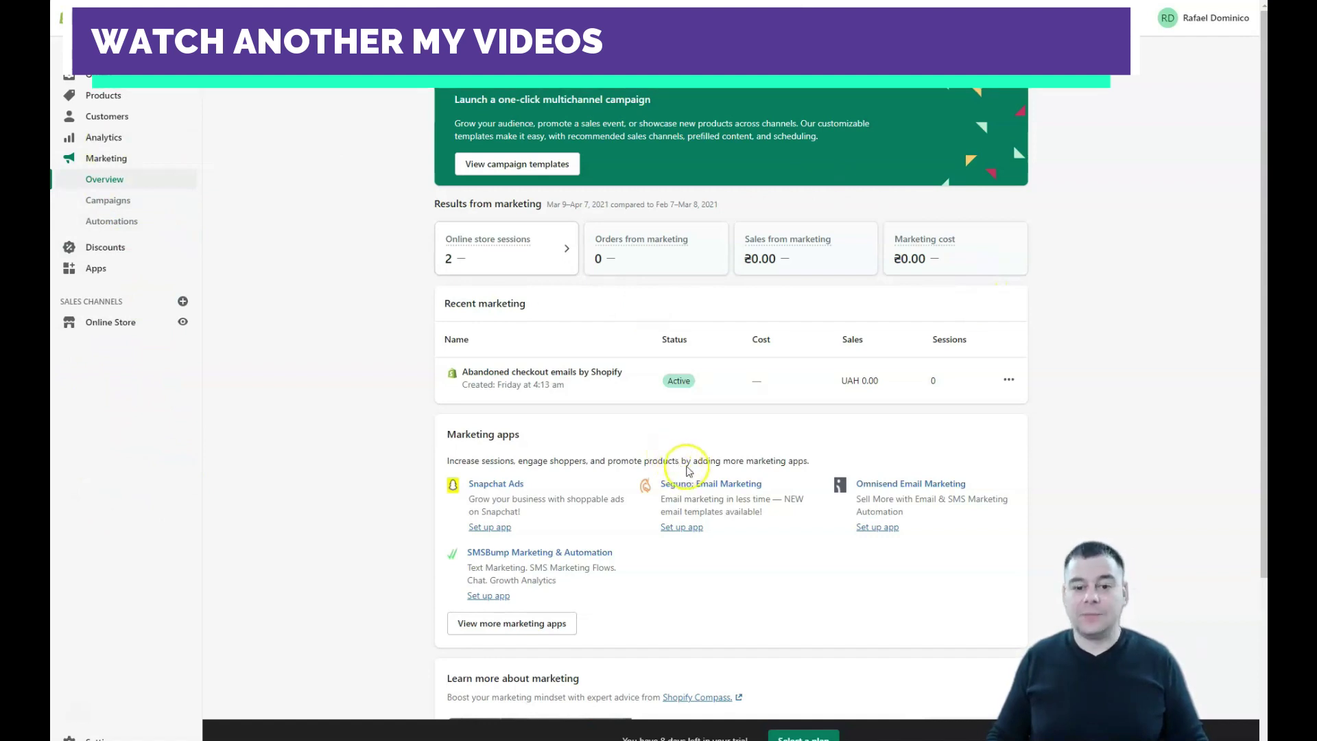
Examine the Marketing overview page and browse its marketing video lessons through to the last one.
{"action": "scroll", "coordinate": [688, 470], "scroll_direction": "down", "scroll_amount": 3}
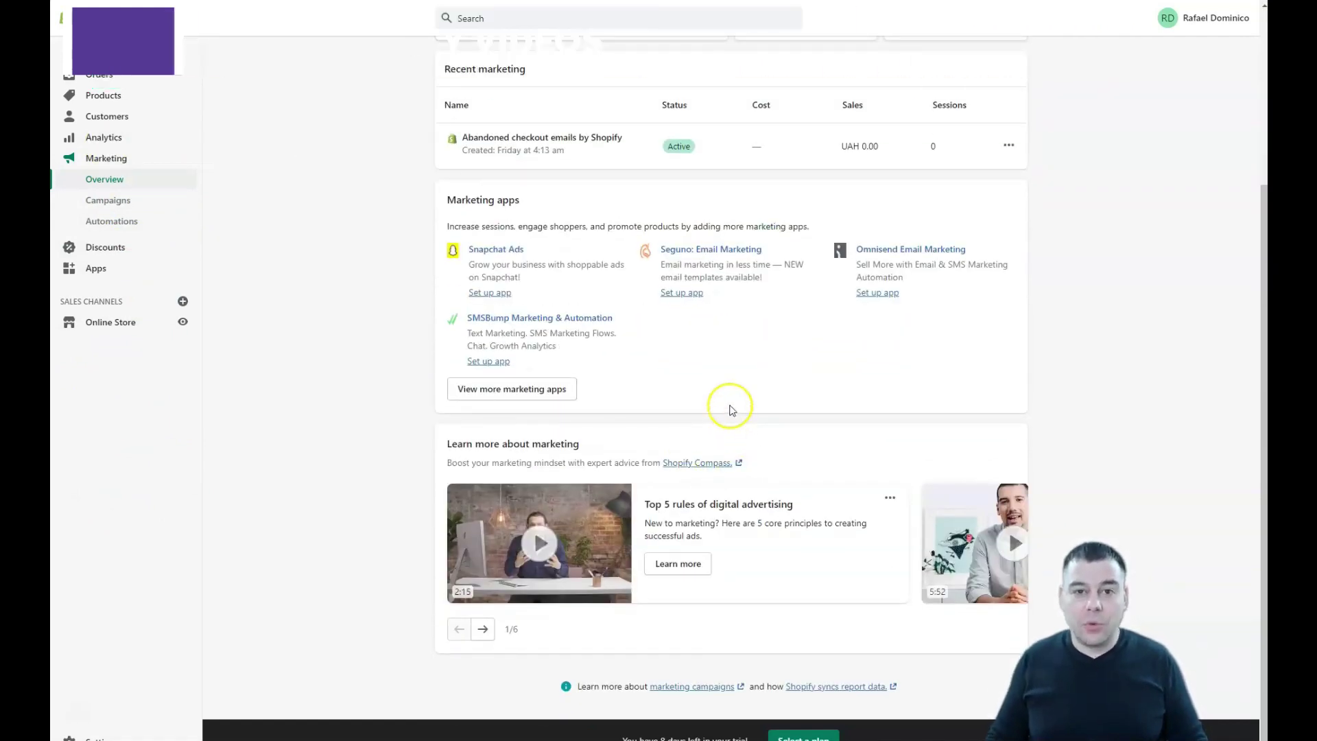
{"action": "scroll", "coordinate": [740, 417], "scroll_direction": "up", "scroll_amount": 5}
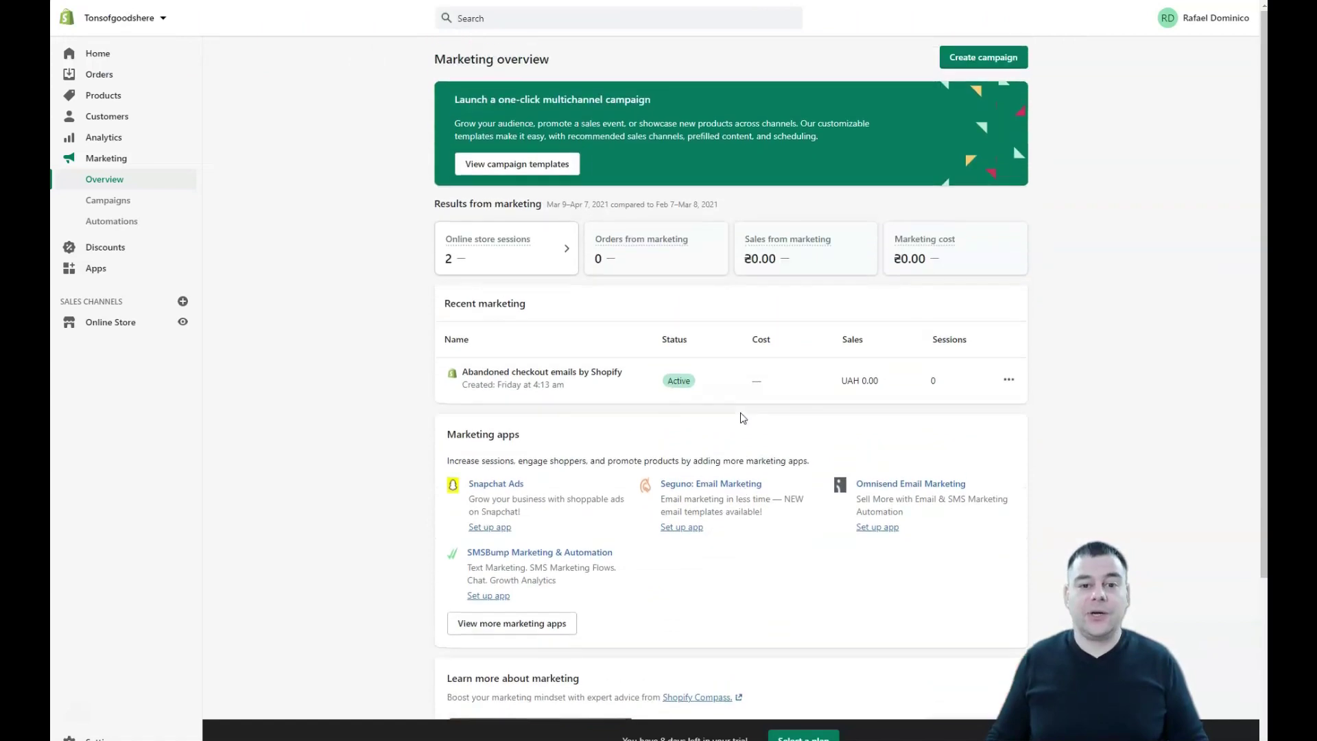
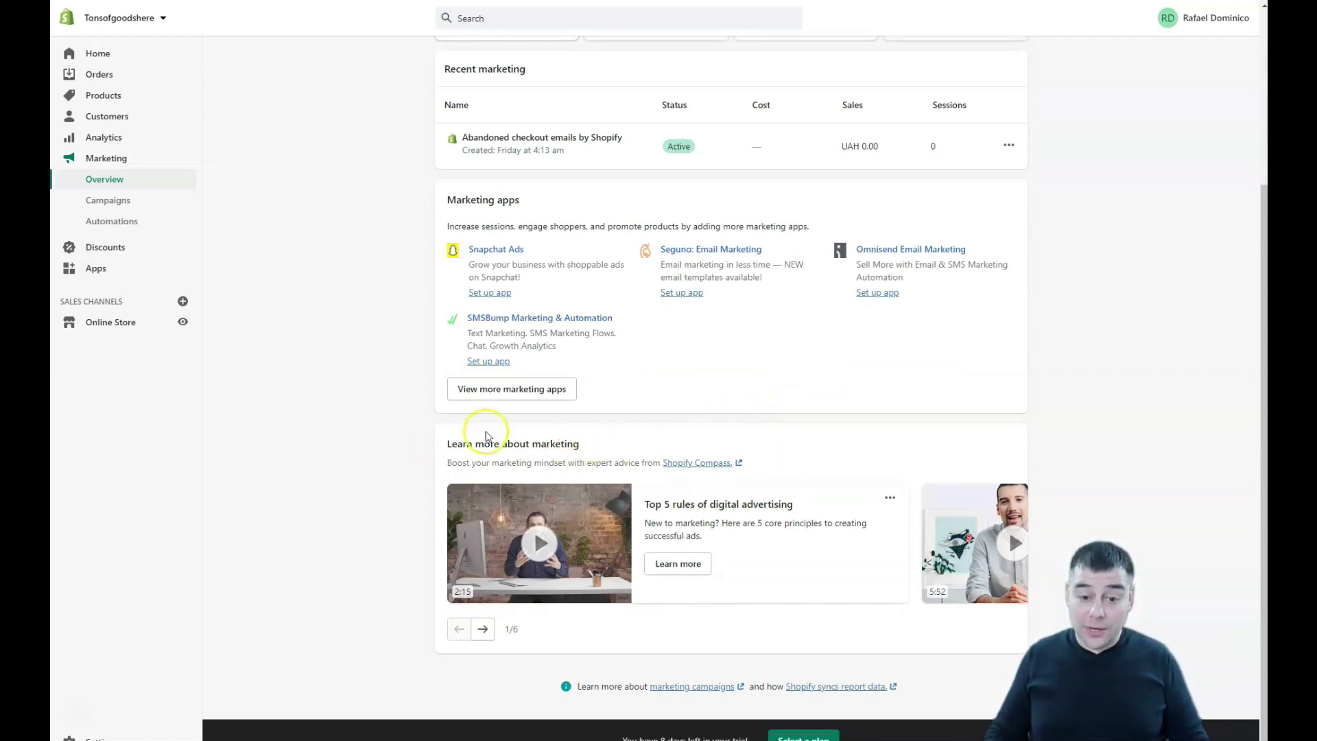
{"action": "left_click", "coordinate": [480, 629]}
{"action": "left_click", "coordinate": [481, 629]}
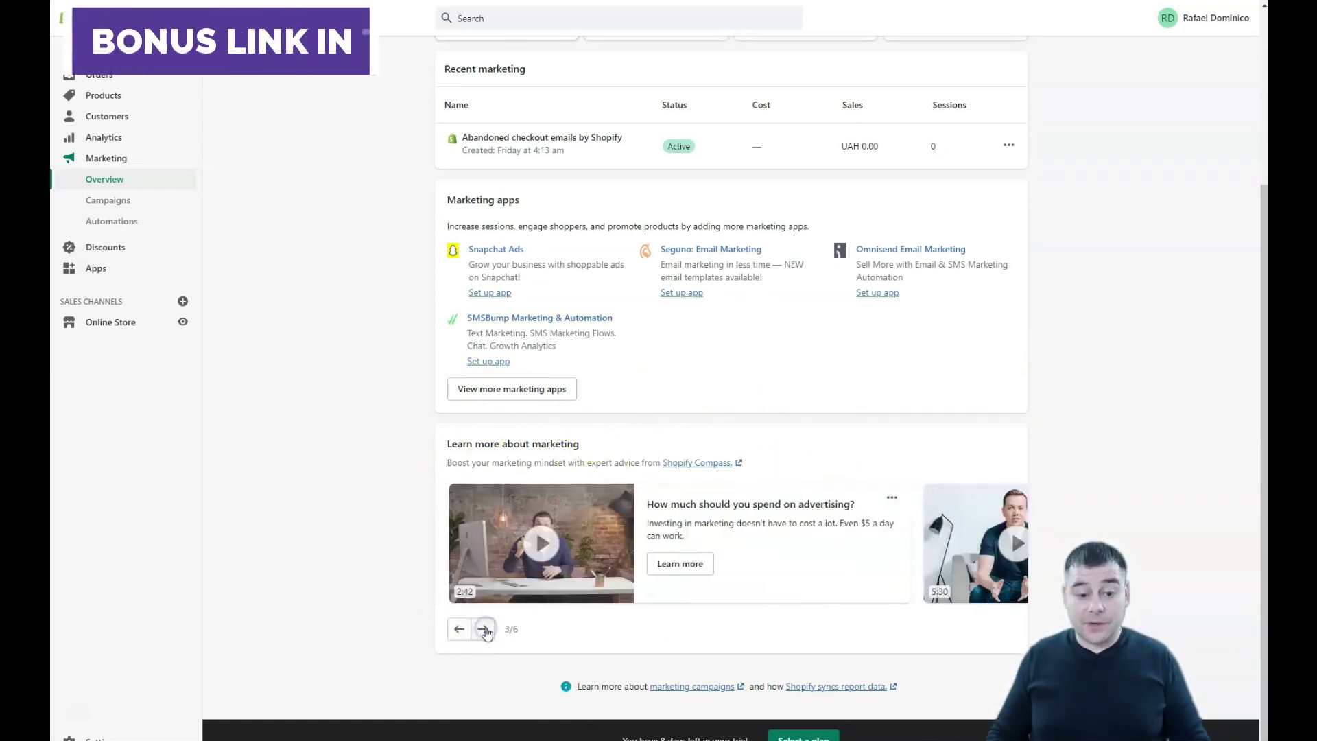
{"action": "left_click", "coordinate": [484, 630]}
{"action": "left_click", "coordinate": [484, 629]}
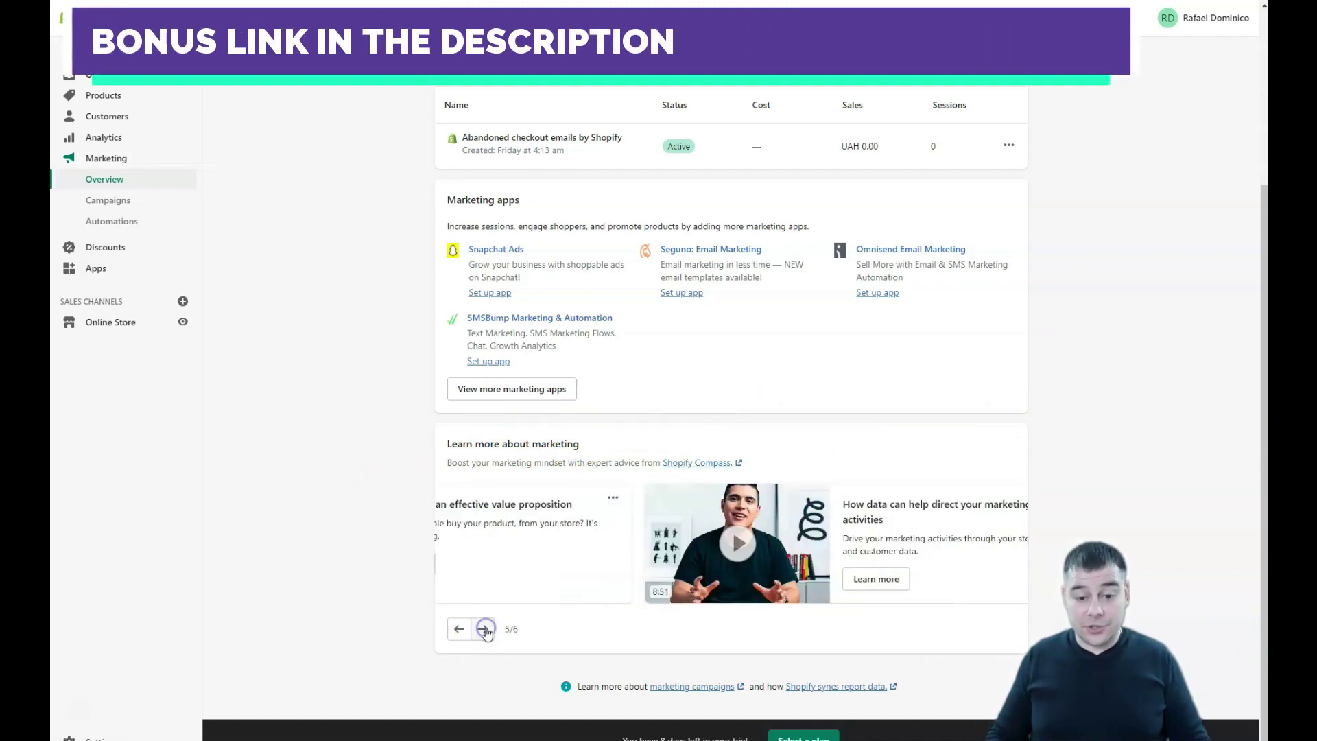
{"action": "left_click", "coordinate": [484, 629]}
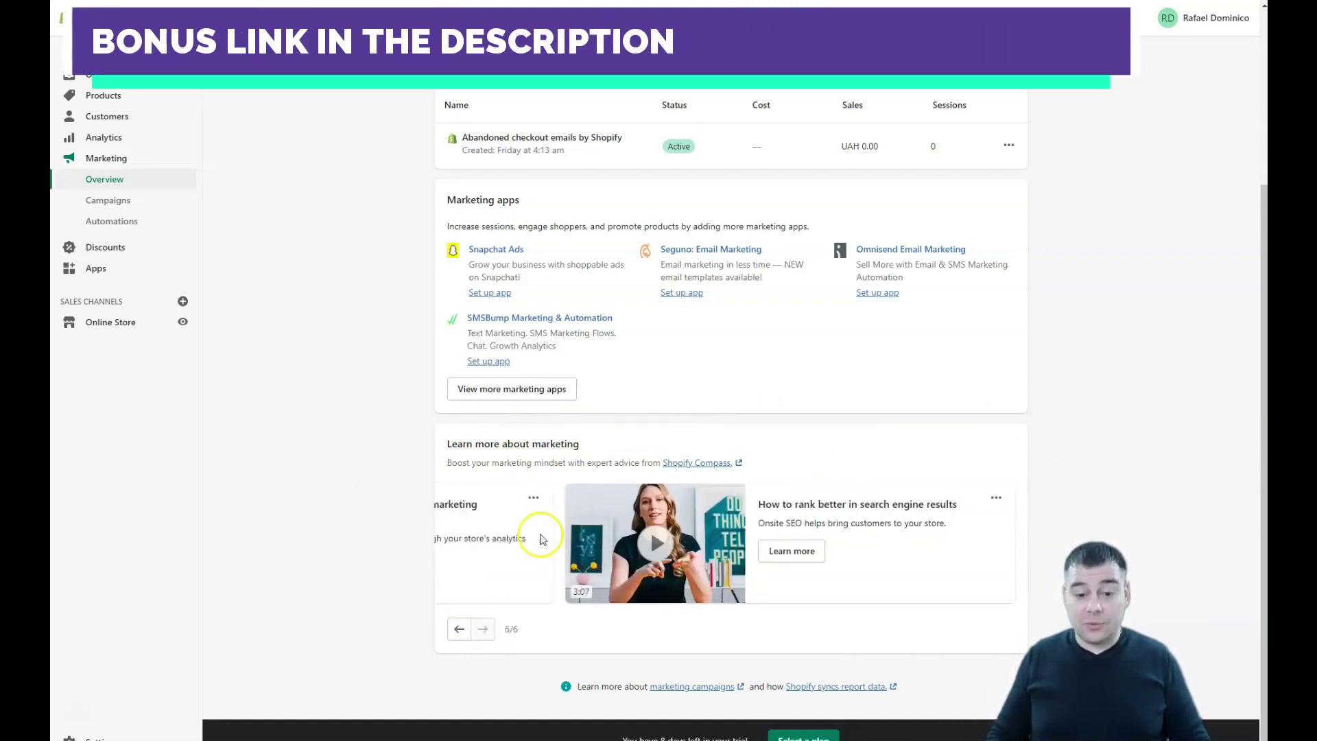
Page back through the marketing video lessons and examine the marketing results and recommended marketing apps on the overview page.
{"action": "left_click", "coordinate": [460, 629]}
{"action": "left_click", "coordinate": [459, 629]}
{"action": "left_click", "coordinate": [460, 629]}
{"action": "scroll", "coordinate": [661, 338], "scroll_direction": "up", "scroll_amount": 3}
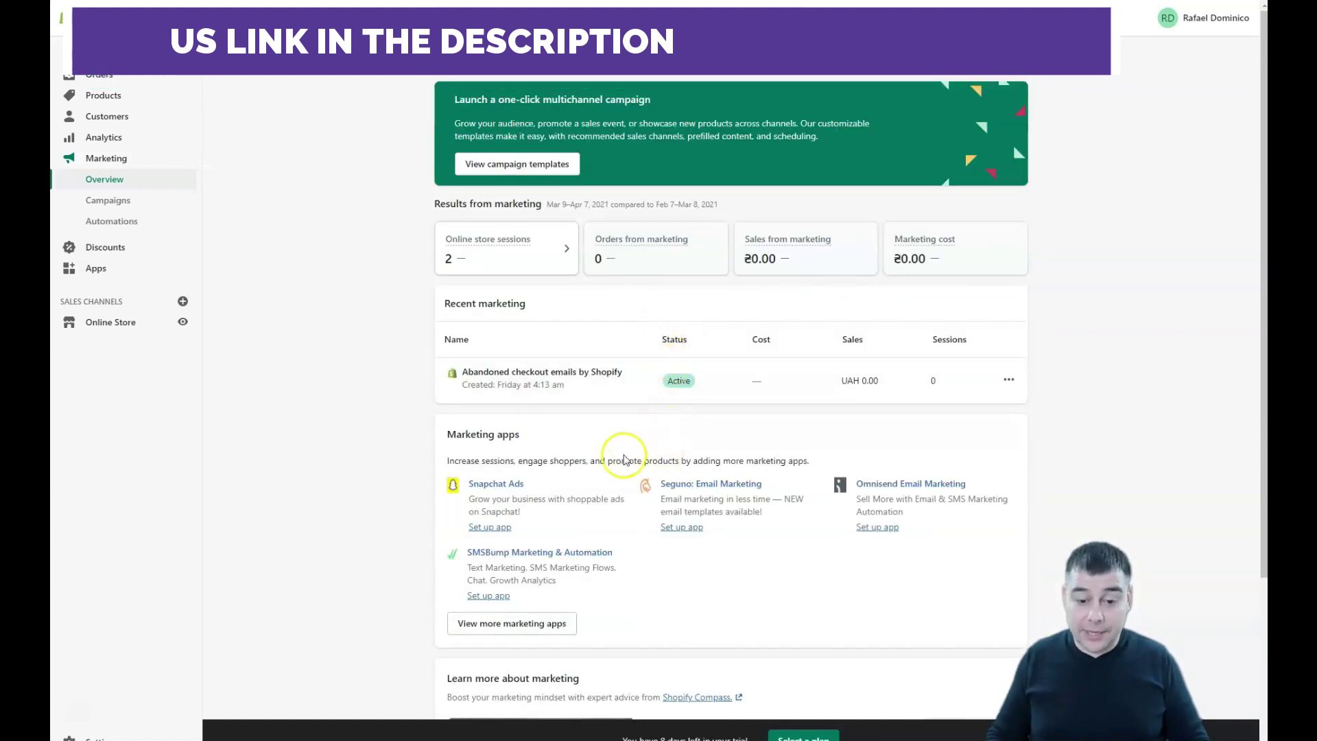
{"action": "scroll", "coordinate": [550, 471], "scroll_direction": "down", "scroll_amount": 1}
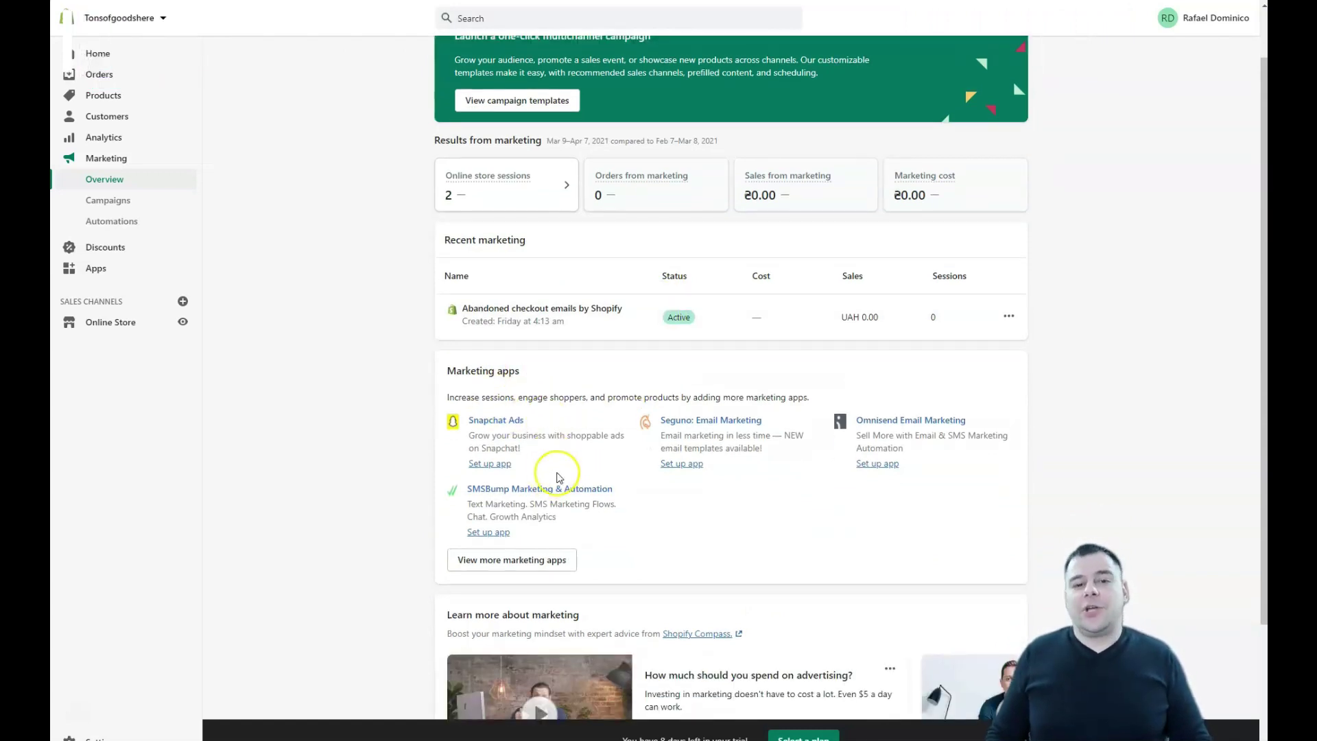
{"action": "scroll", "coordinate": [557, 476], "scroll_direction": "up", "scroll_amount": 1}
{"action": "scroll", "coordinate": [558, 476], "scroll_direction": "down", "scroll_amount": 1}
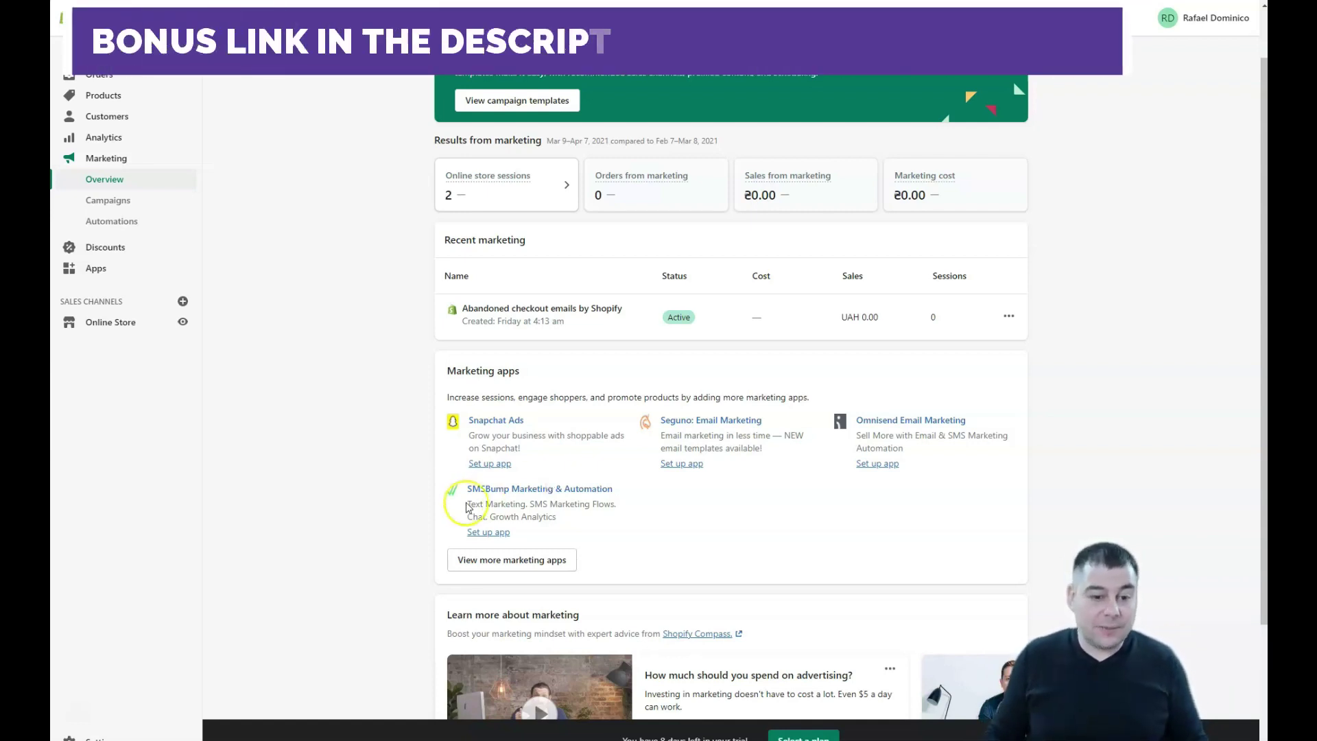
{"action": "left_click", "coordinate": [574, 495]}
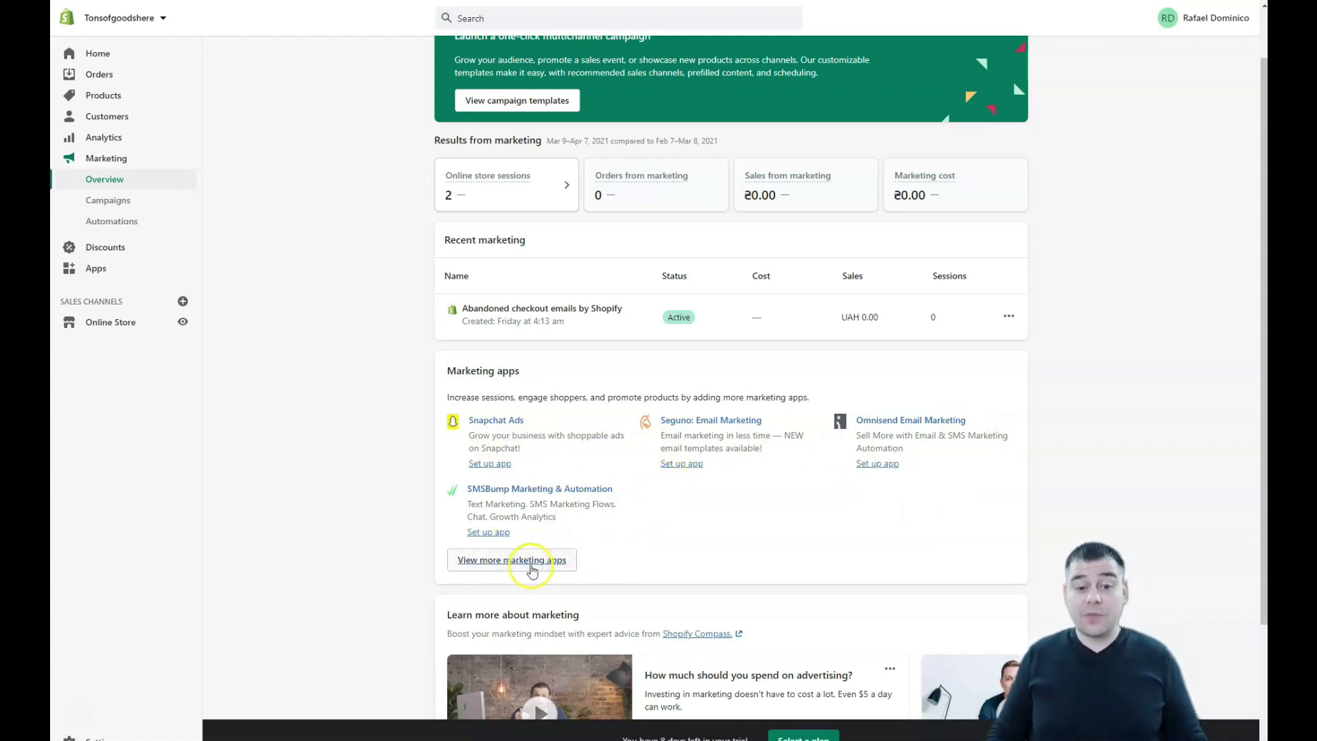
{"action": "scroll", "coordinate": [659, 523], "scroll_direction": "up", "scroll_amount": 1}
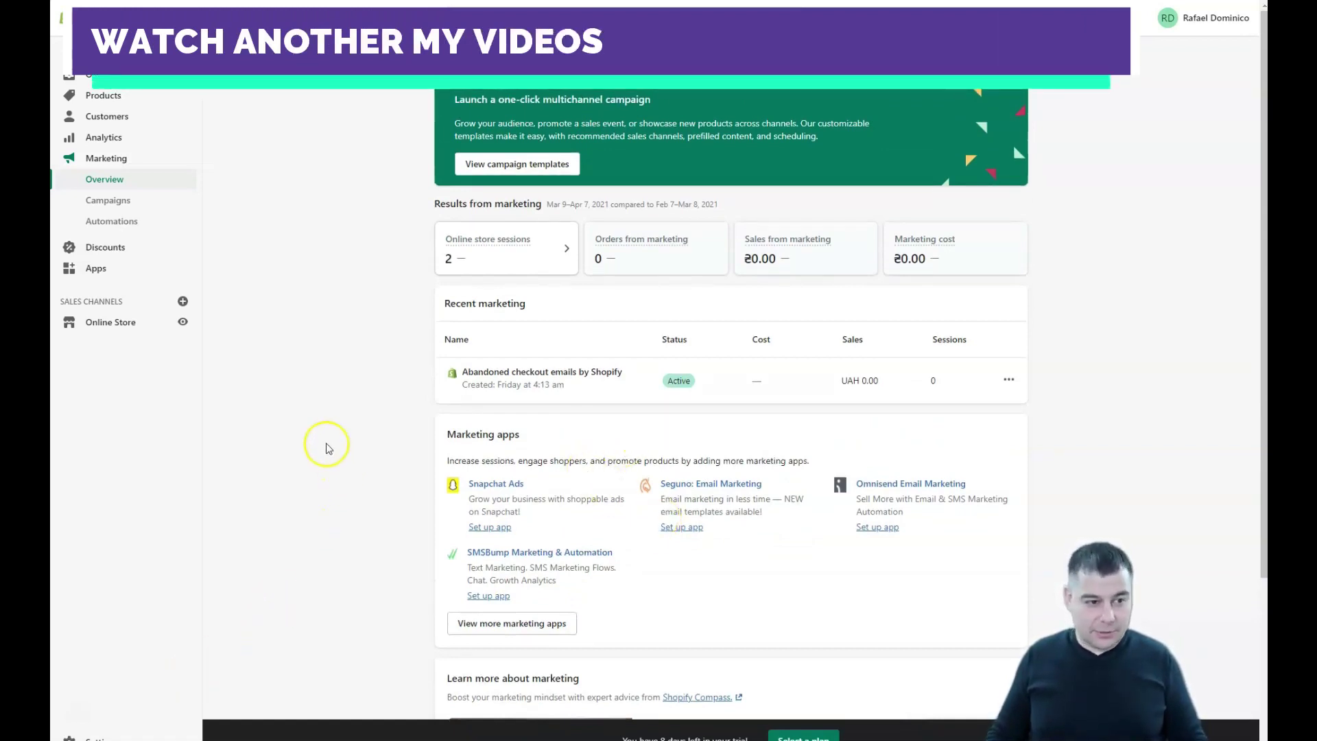
View the marketing Campaigns page and the marketing Automations page.
{"action": "left_click", "coordinate": [102, 209]}
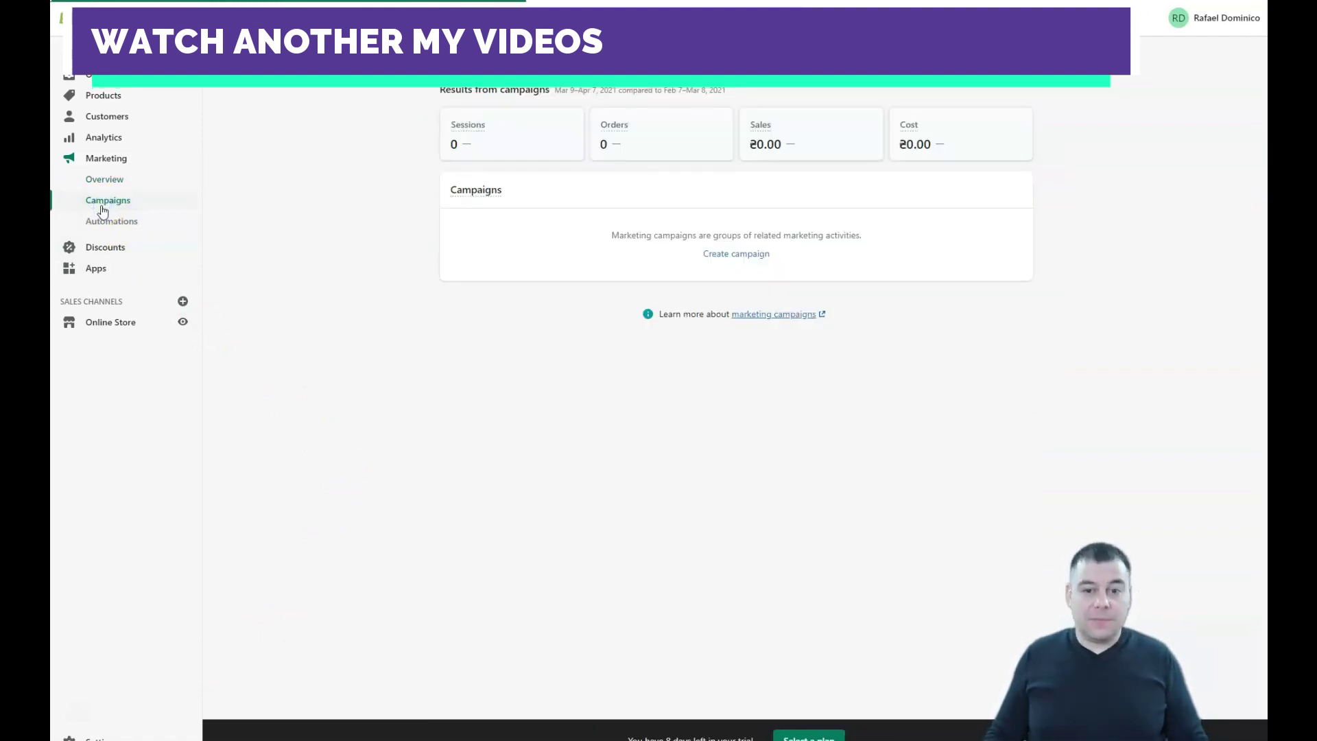
{"action": "left_click", "coordinate": [103, 212]}
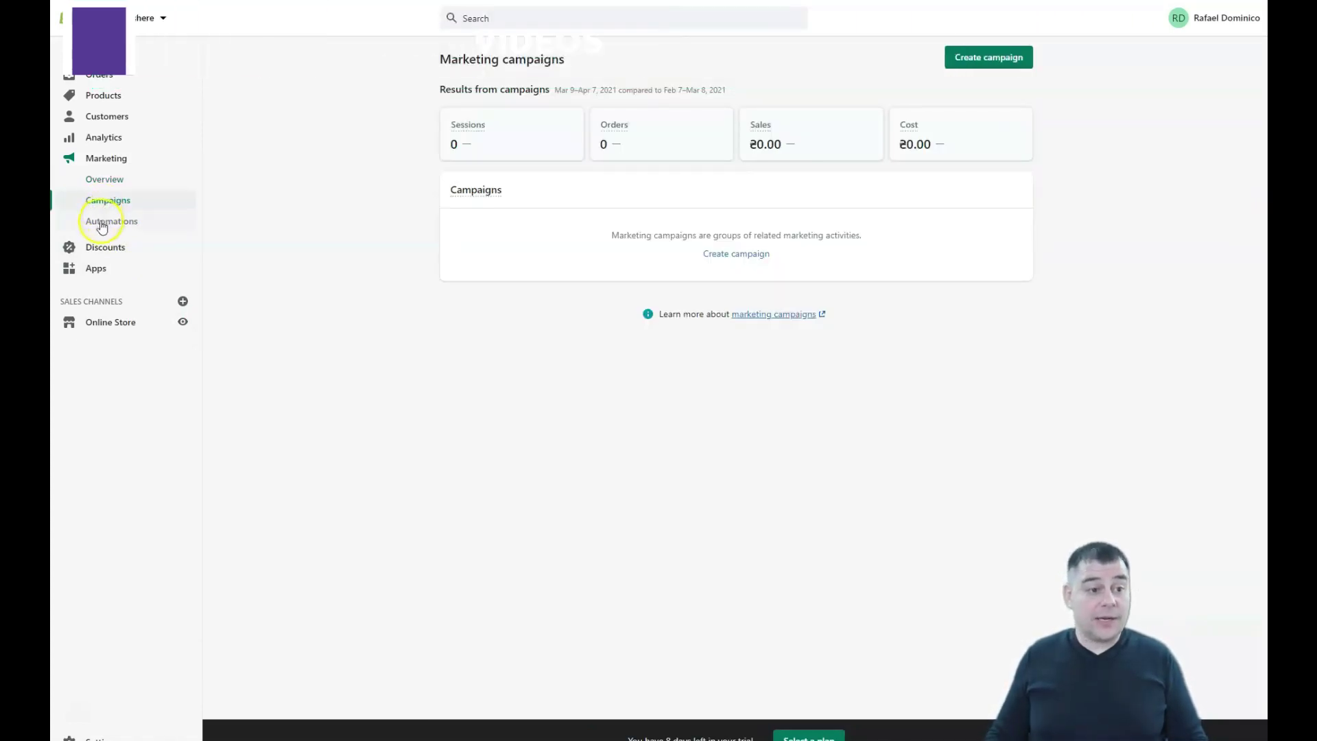
{"action": "left_click", "coordinate": [105, 223]}
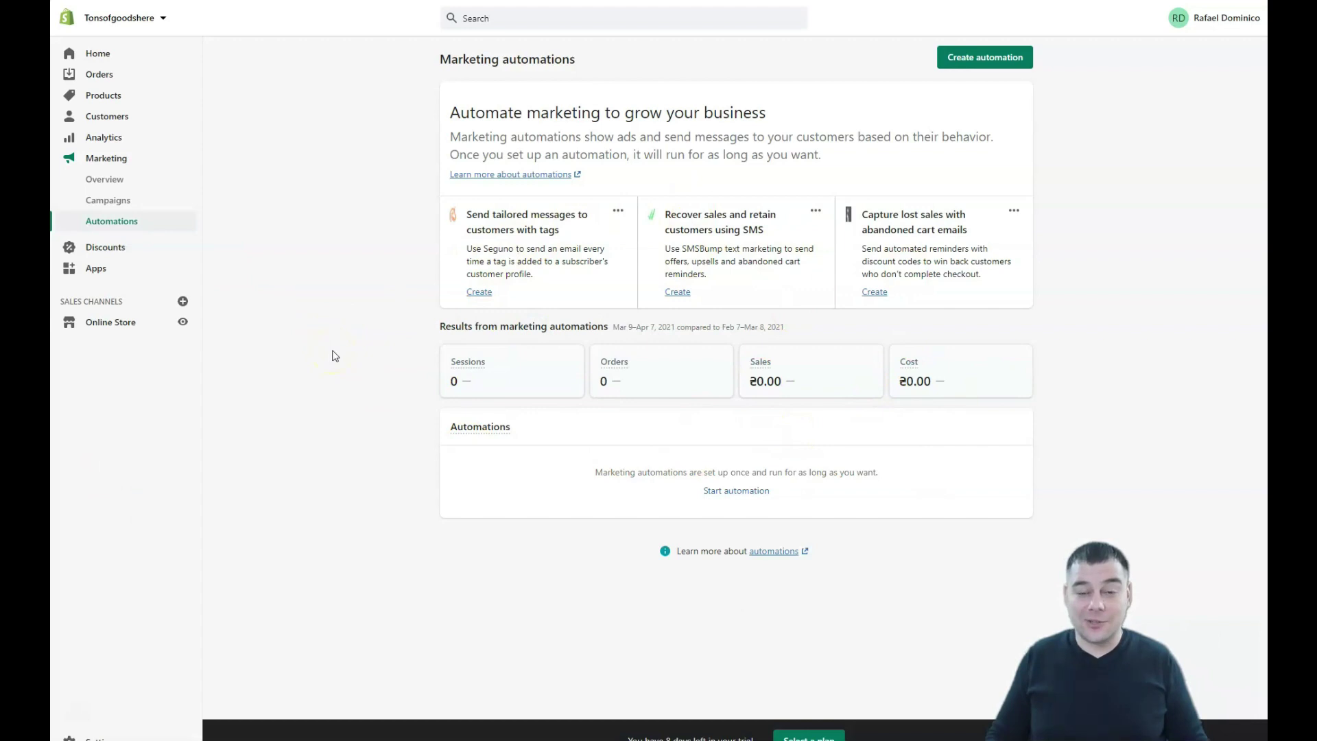
{"action": "left_click", "coordinate": [370, 350]}
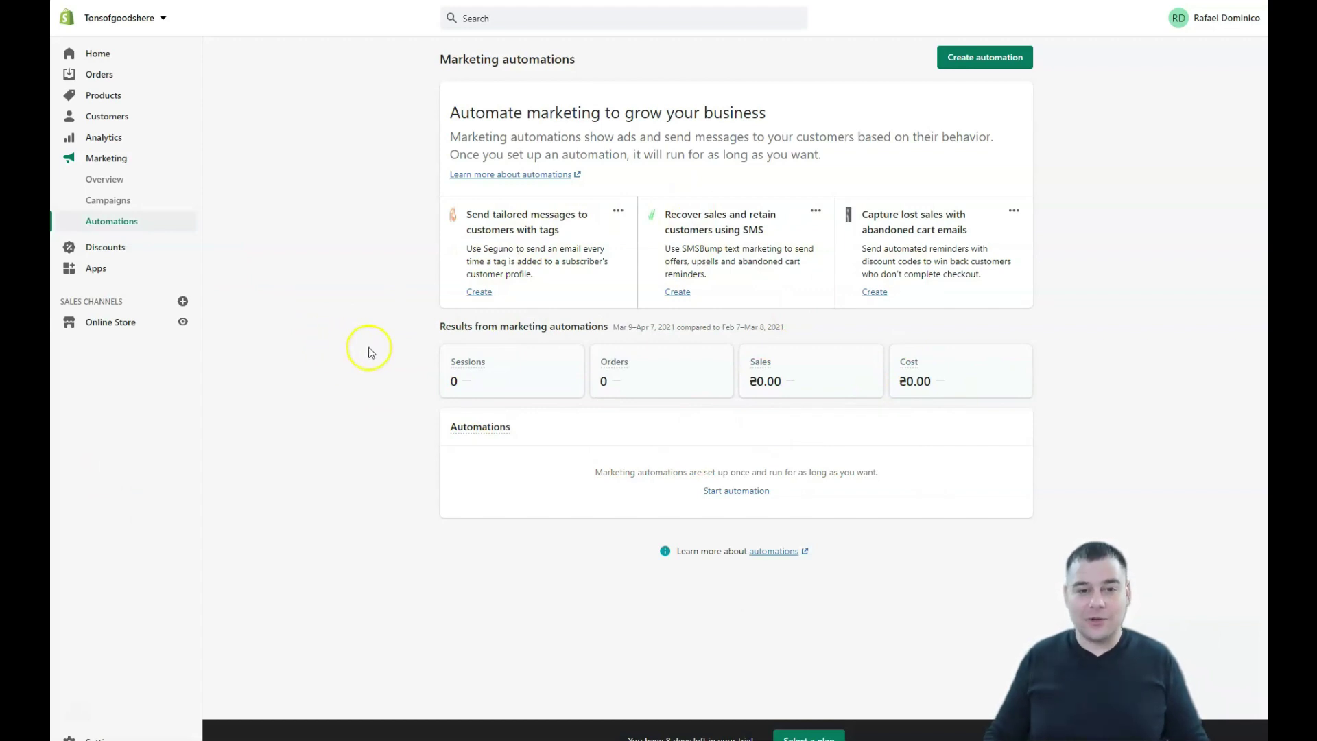
View the Discounts page and the recommended apps on the Apps page.
{"action": "left_click", "coordinate": [104, 246]}
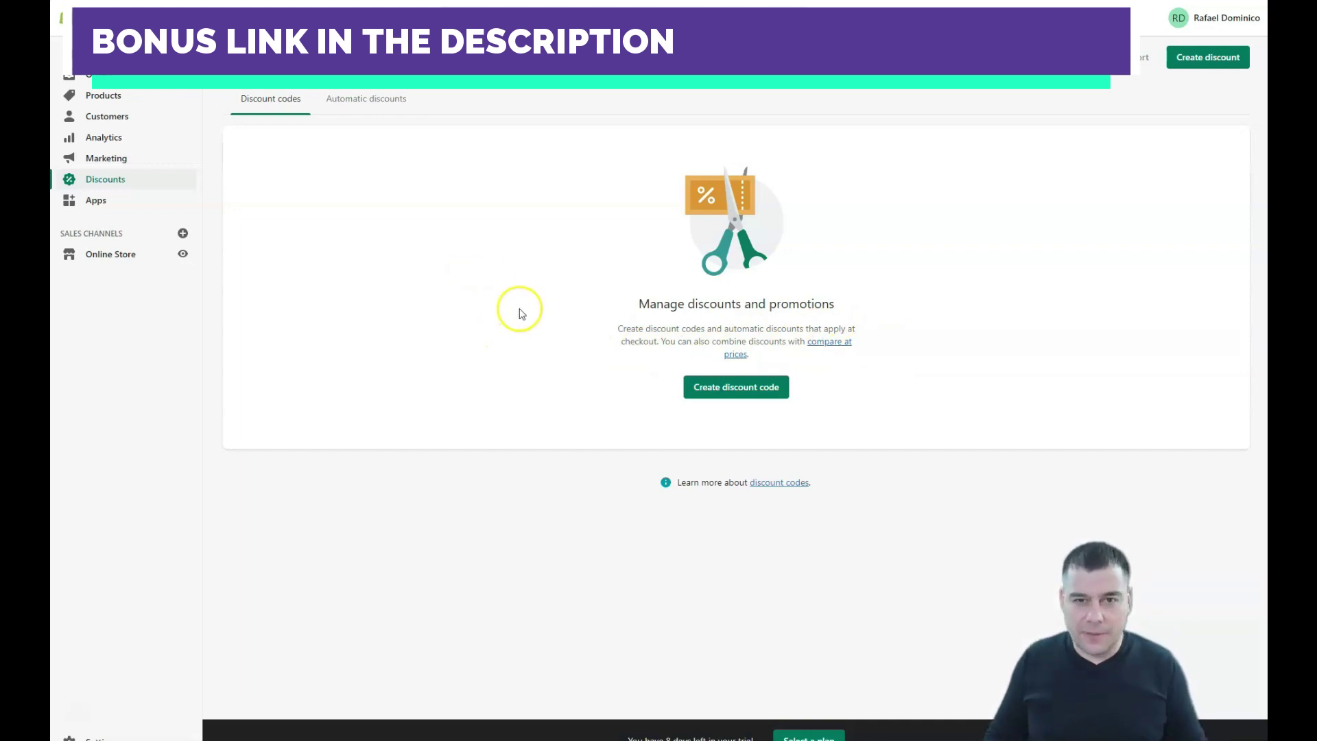
{"action": "left_click", "coordinate": [92, 200]}
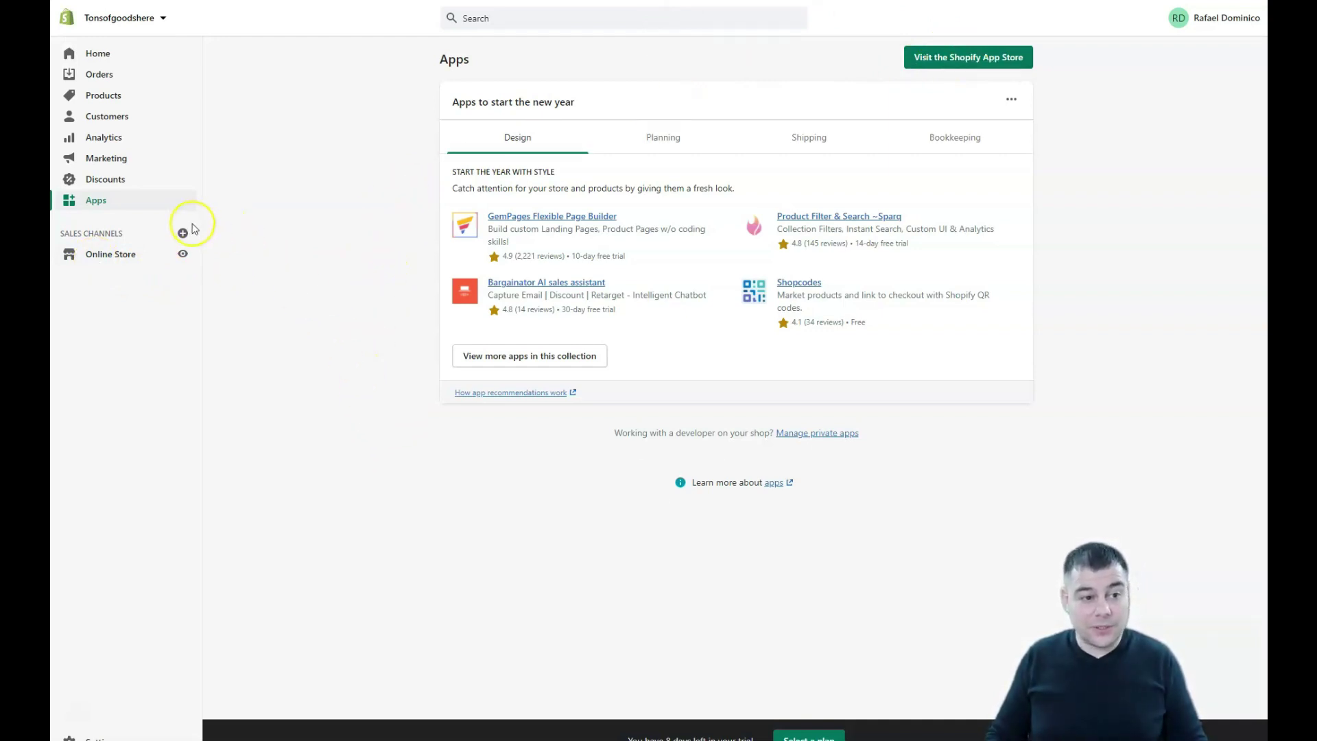
Go from the Online Store themes to the password protection settings and examine all store preferences, from title and meta description to spam protection.
{"action": "left_click", "coordinate": [97, 259]}
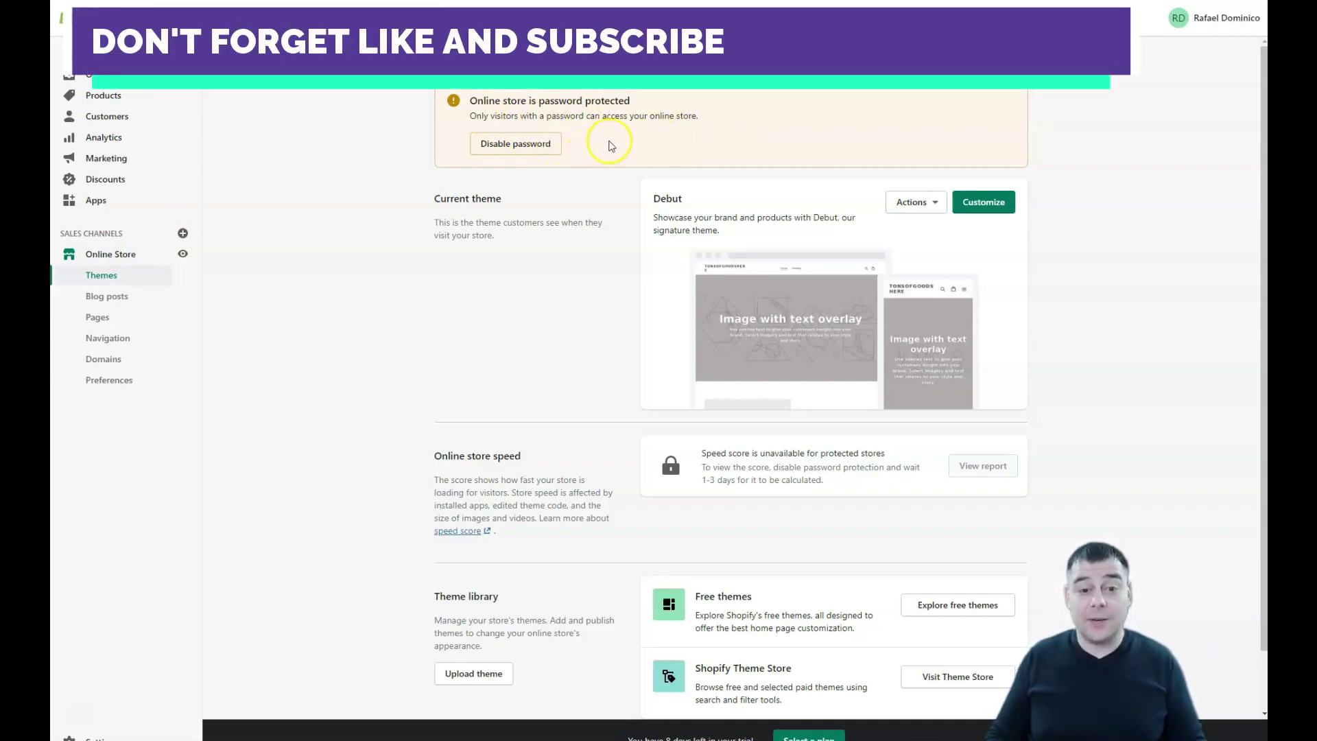
{"action": "left_click", "coordinate": [505, 146]}
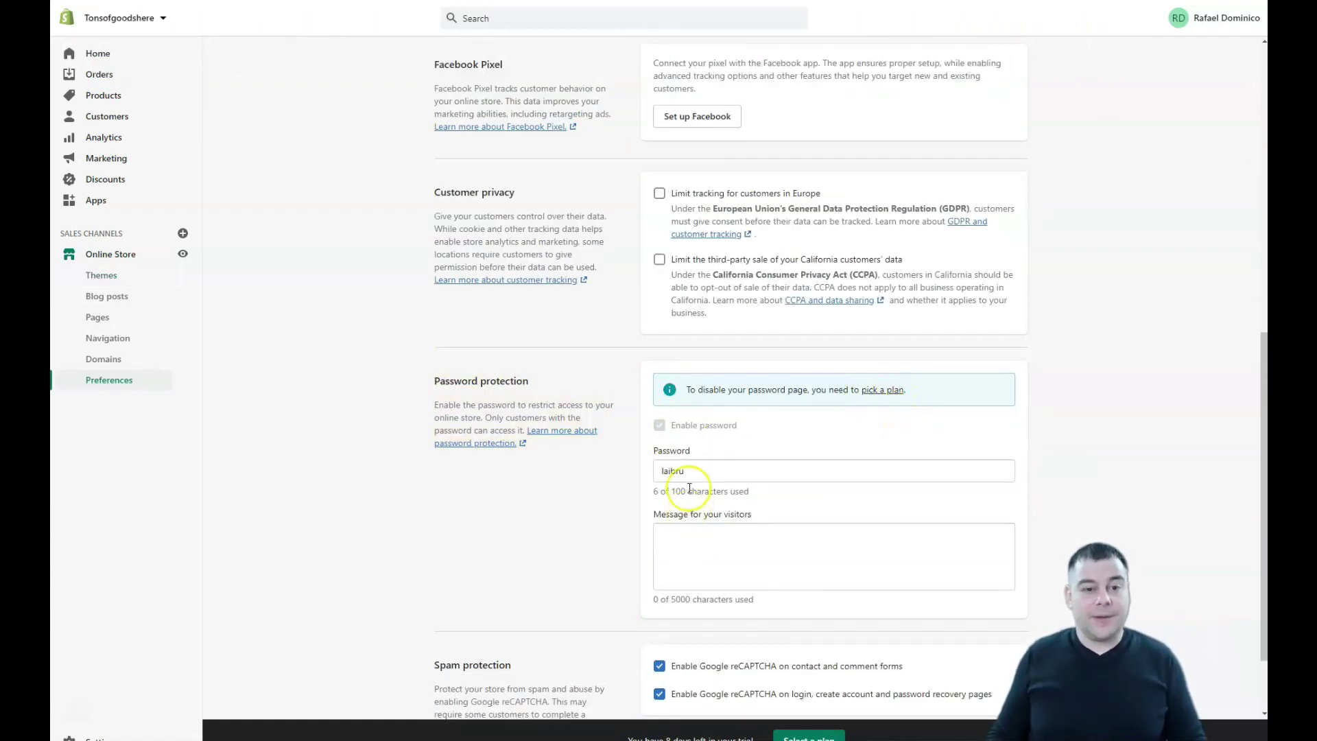
{"action": "scroll", "coordinate": [691, 508], "scroll_direction": "up", "scroll_amount": 9}
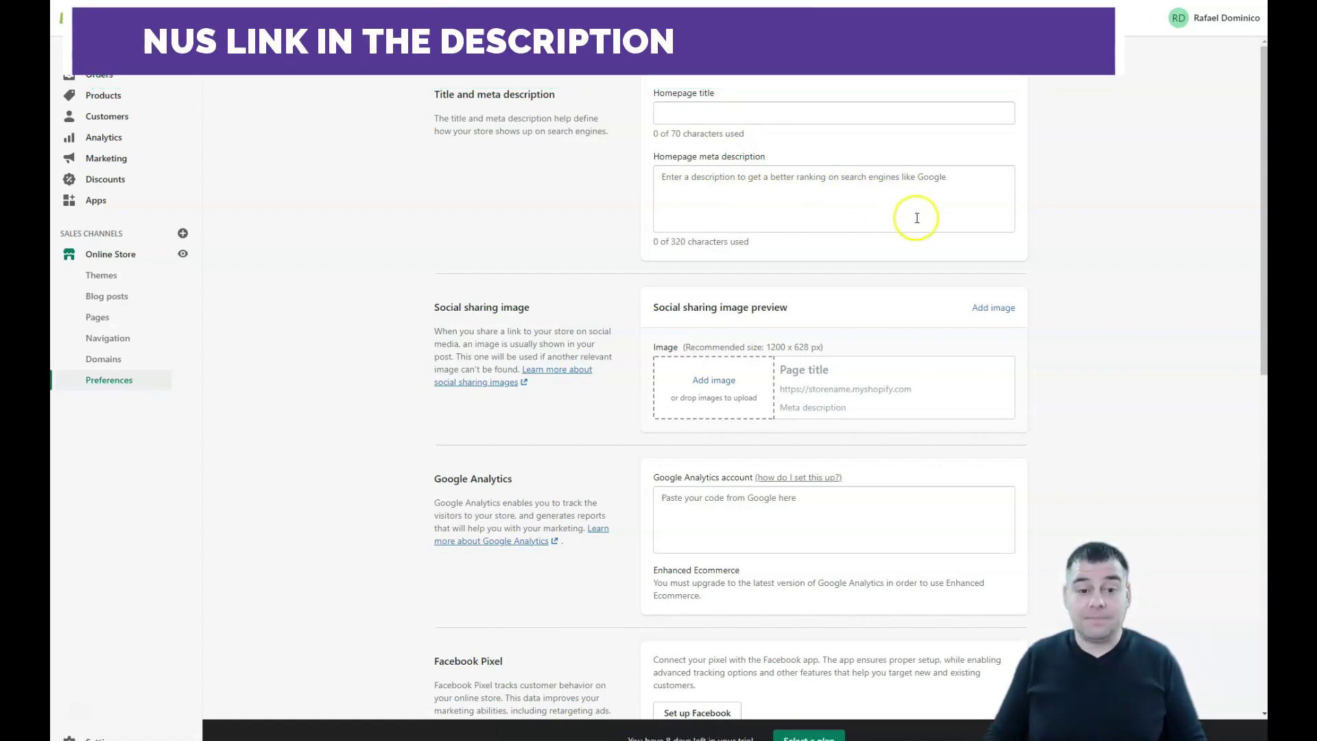
{"action": "scroll", "coordinate": [890, 227], "scroll_direction": "down", "scroll_amount": 2}
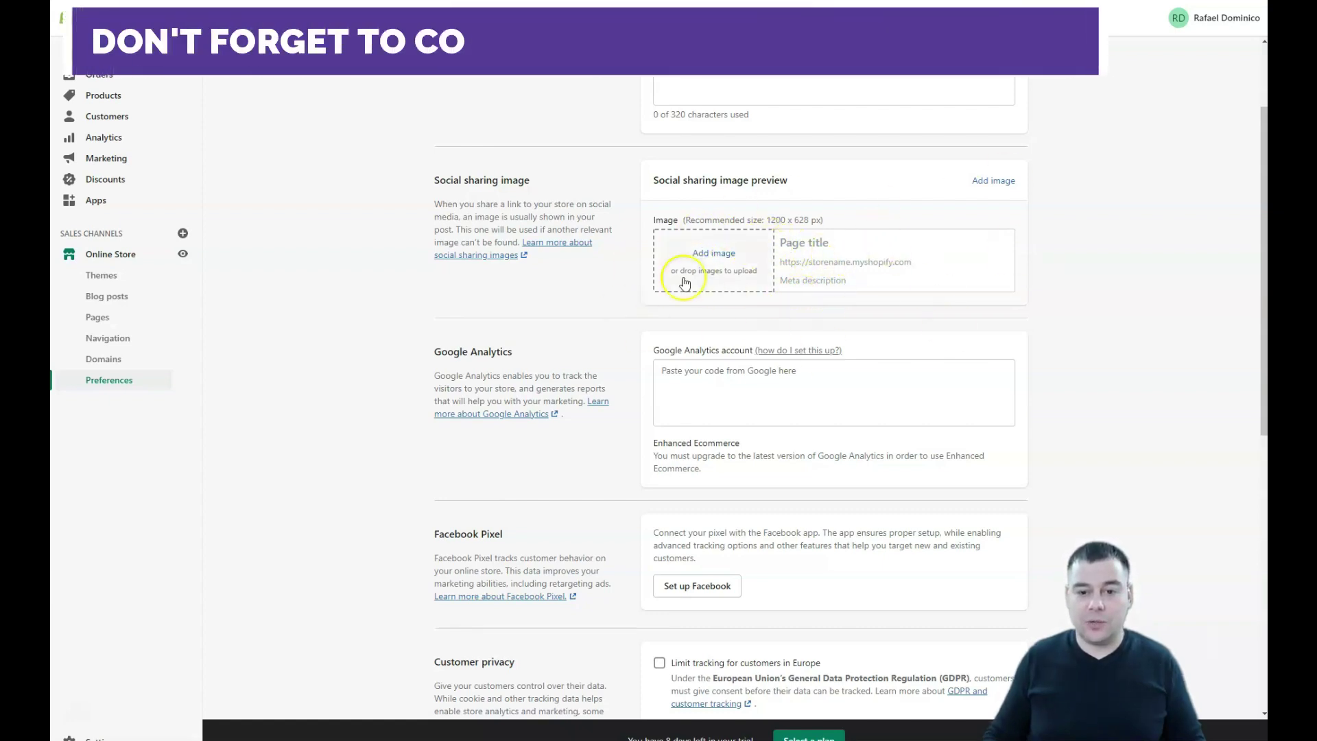
{"action": "scroll", "coordinate": [830, 268], "scroll_direction": "down", "scroll_amount": 1}
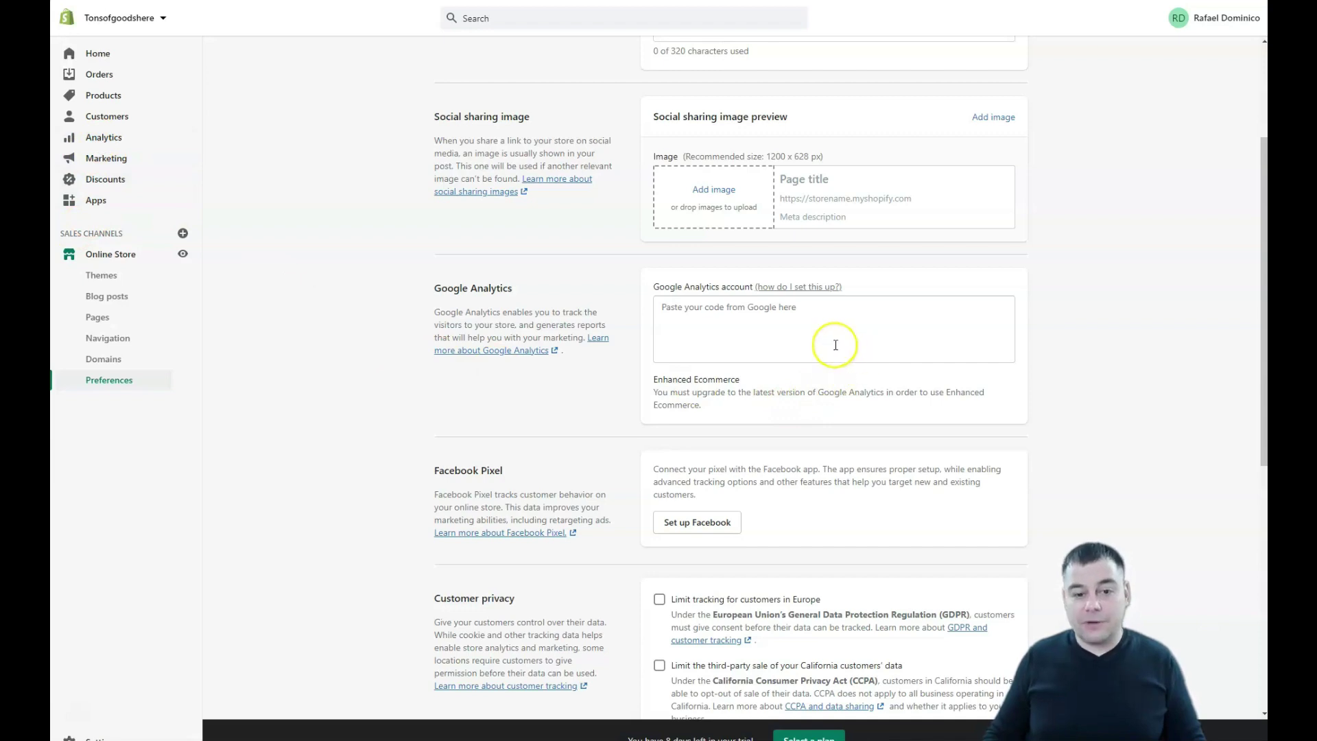
{"action": "scroll", "coordinate": [912, 327], "scroll_direction": "down", "scroll_amount": 3}
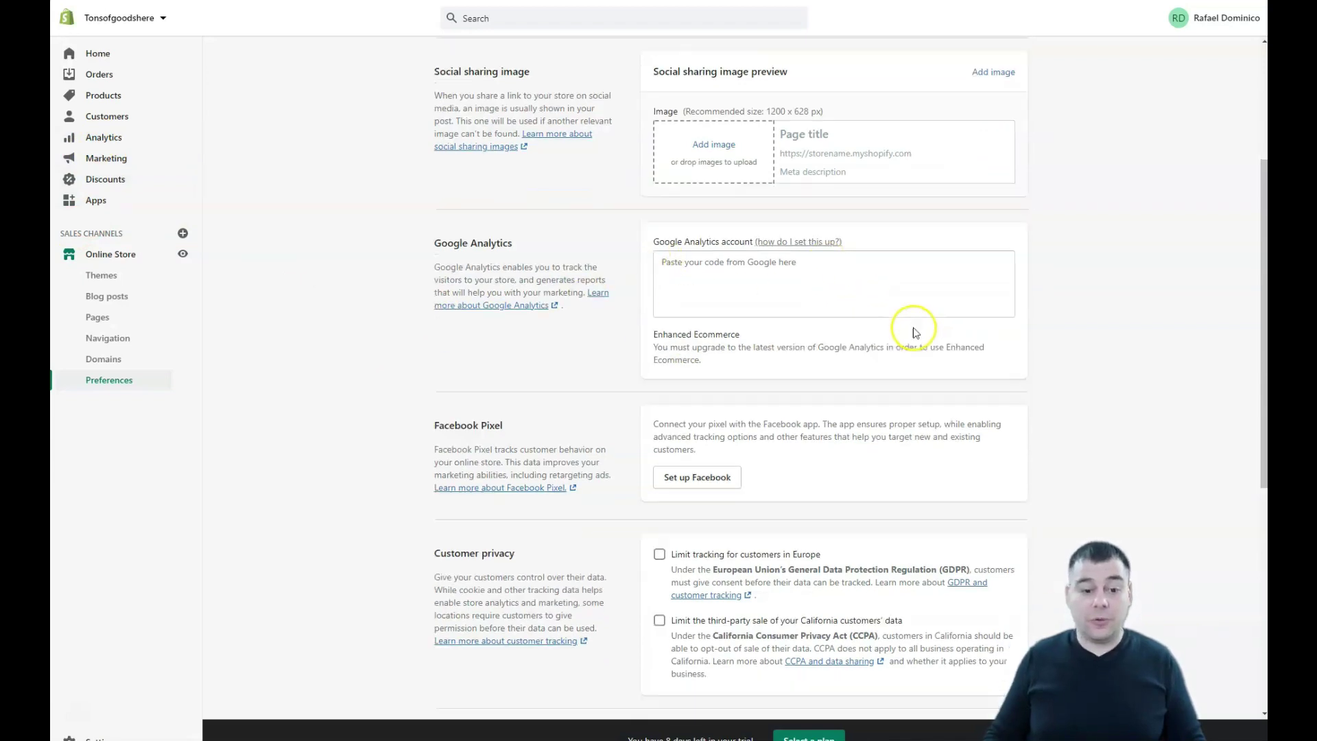
{"action": "scroll", "coordinate": [937, 379], "scroll_direction": "down", "scroll_amount": 2}
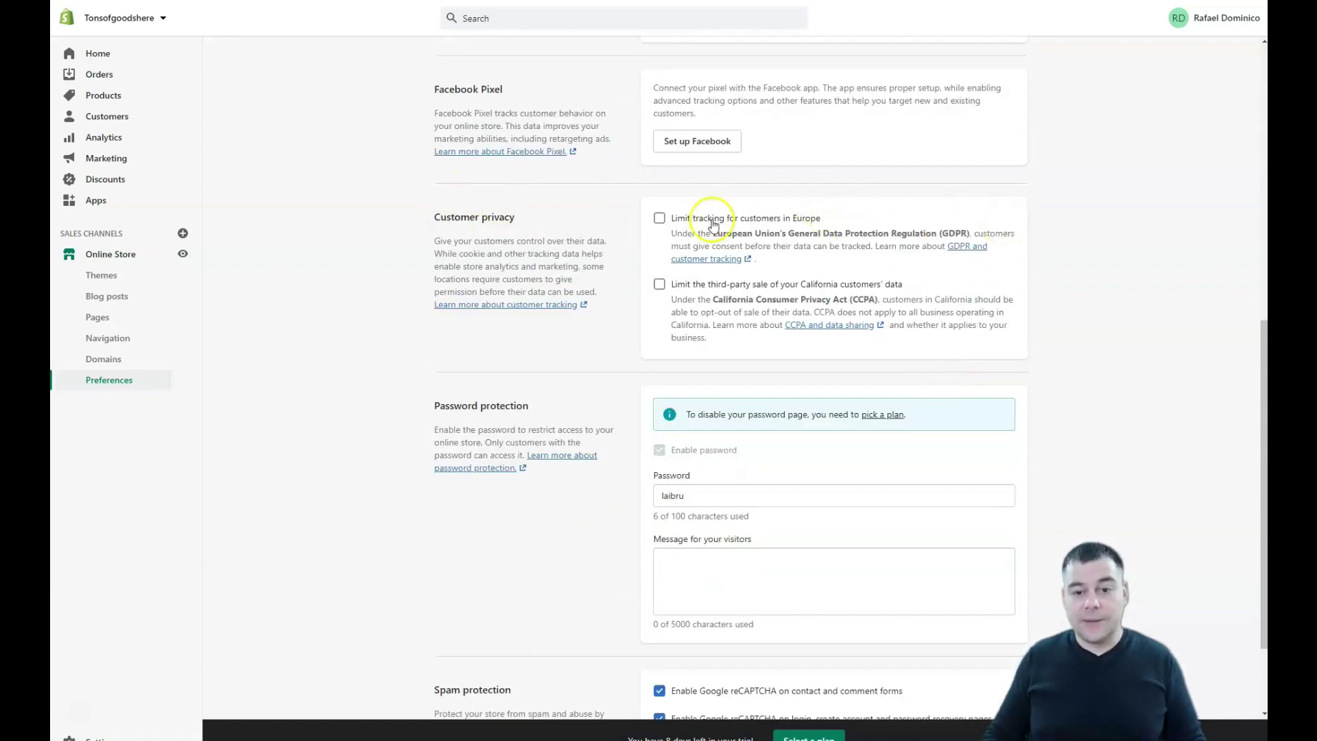
{"action": "scroll", "coordinate": [849, 304], "scroll_direction": "down", "scroll_amount": 2}
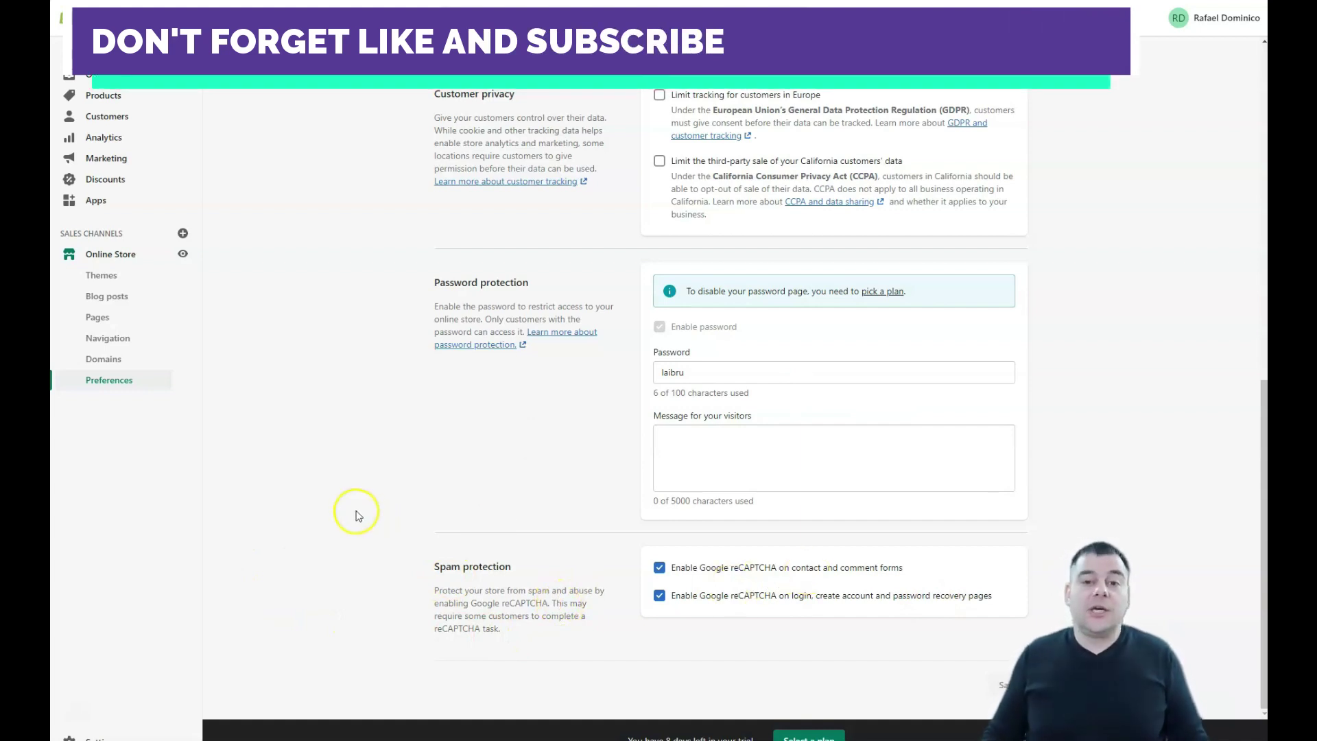
{"action": "scroll", "coordinate": [358, 514], "scroll_direction": "up", "scroll_amount": 10}
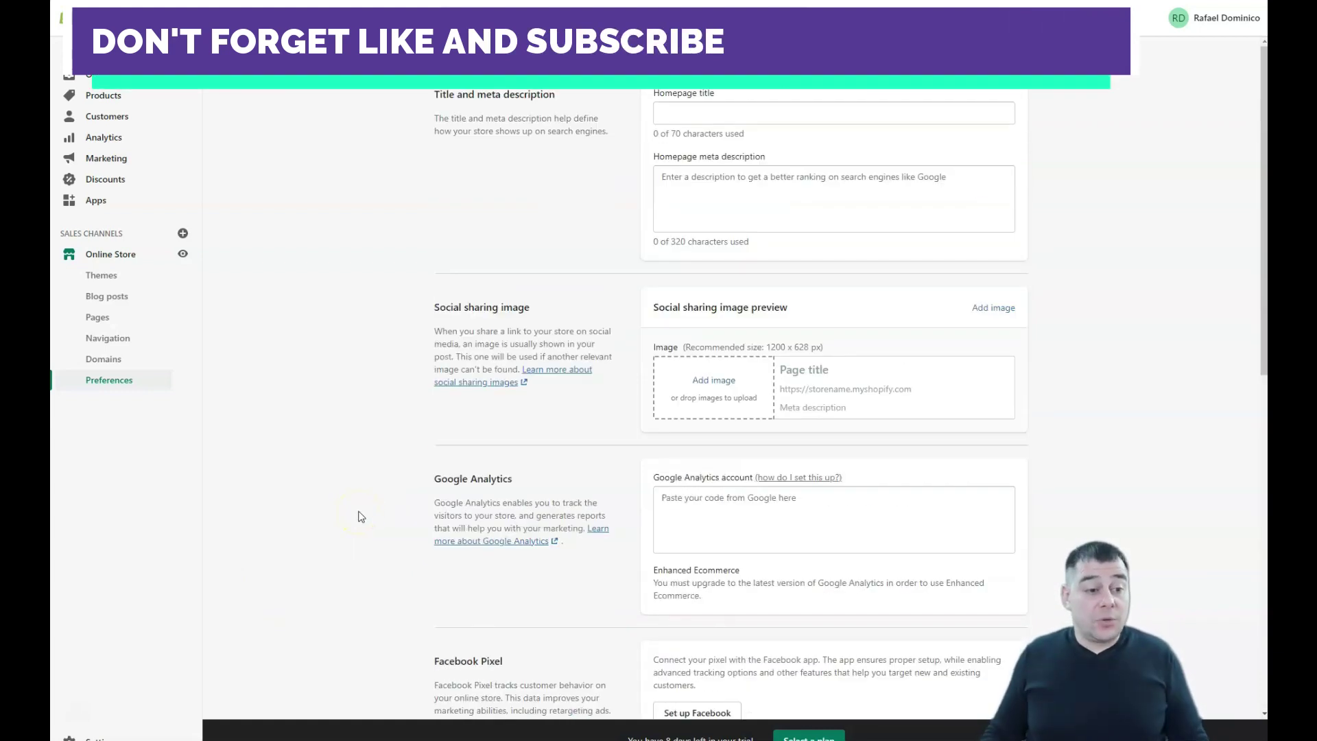
View the online store's Domains page and the menus on its Navigation page.
{"action": "left_click", "coordinate": [114, 365]}
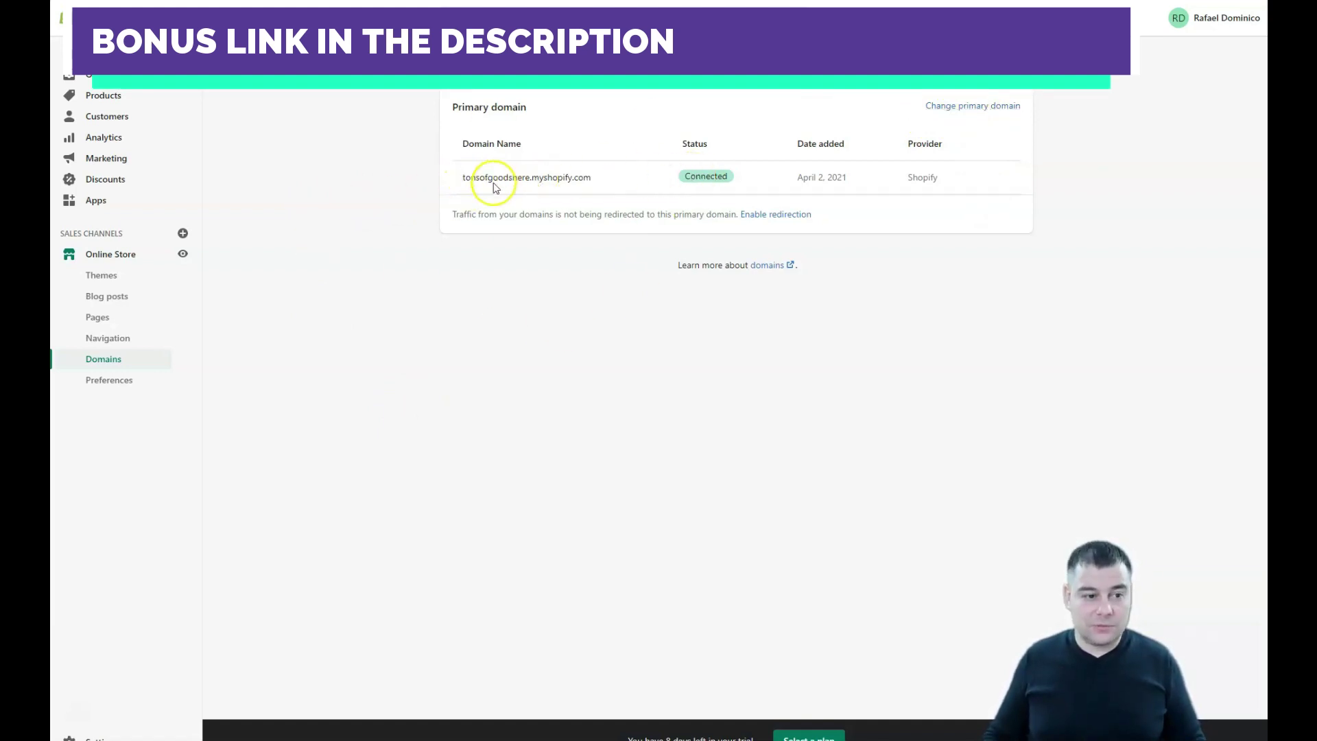
{"action": "left_click", "coordinate": [93, 338]}
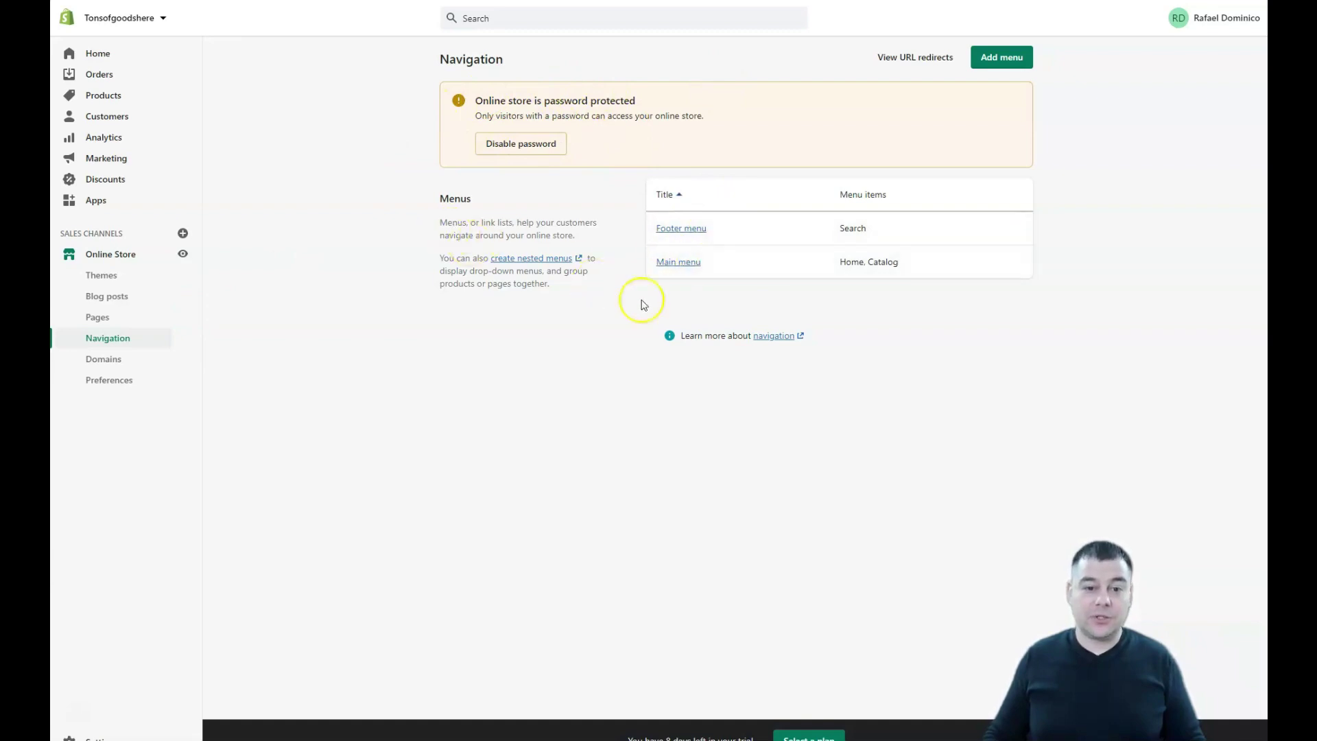
View the online store's Pages section and its Blog posts section.
{"action": "left_click", "coordinate": [98, 318]}
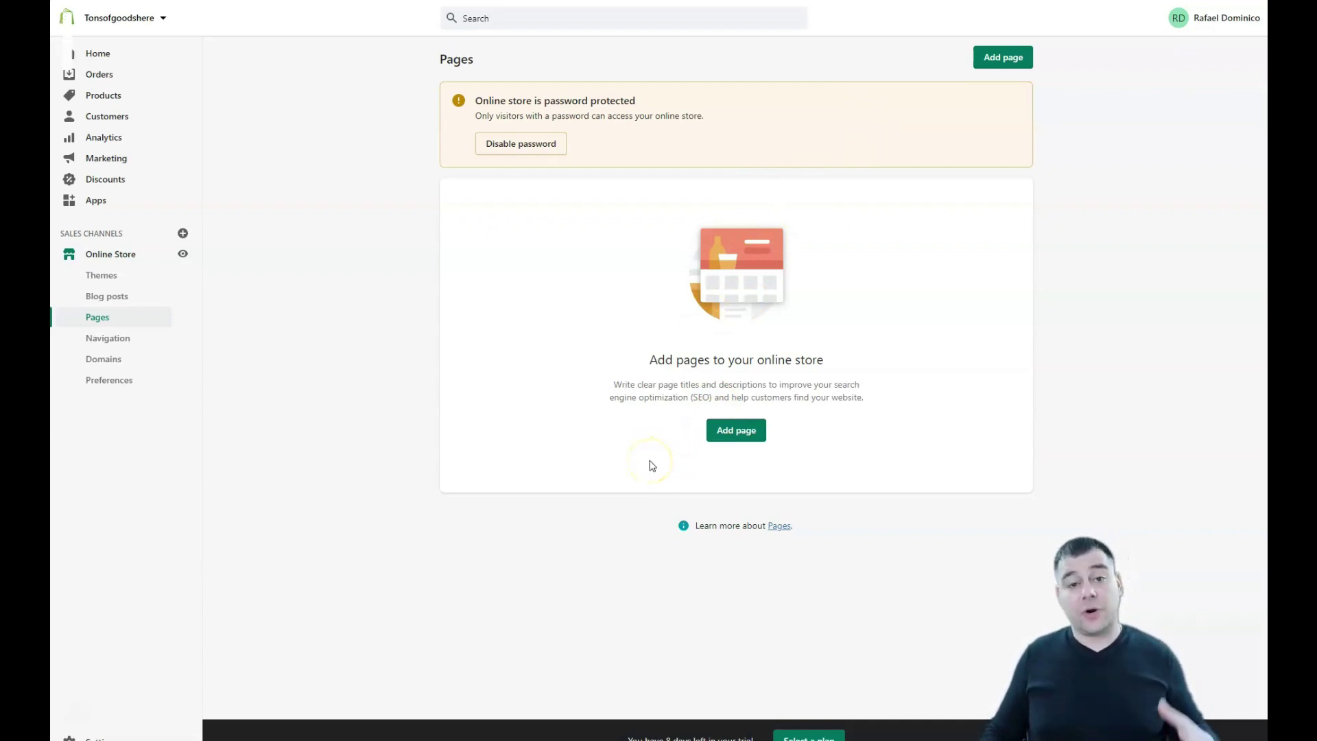
{"action": "left_click", "coordinate": [662, 484]}
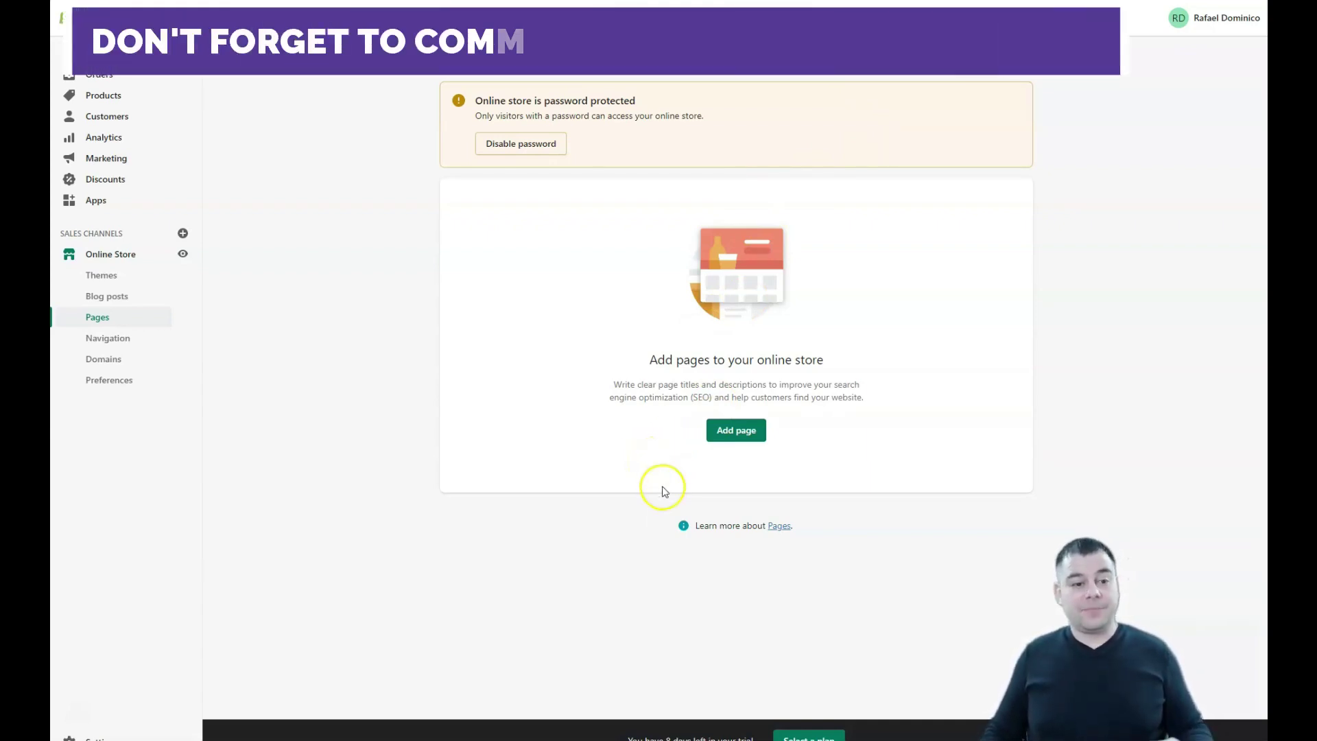
{"action": "left_click", "coordinate": [925, 310]}
{"action": "left_click", "coordinate": [643, 421]}
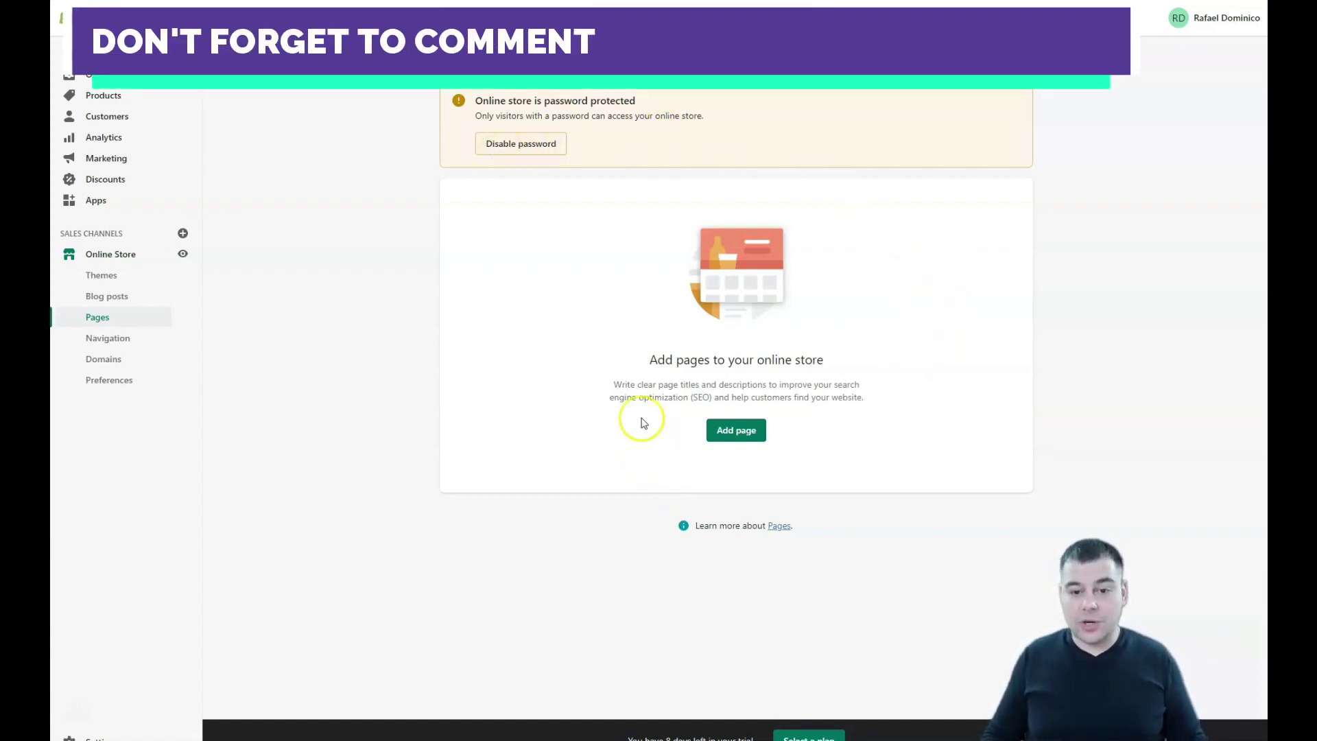
{"action": "left_click", "coordinate": [99, 298]}
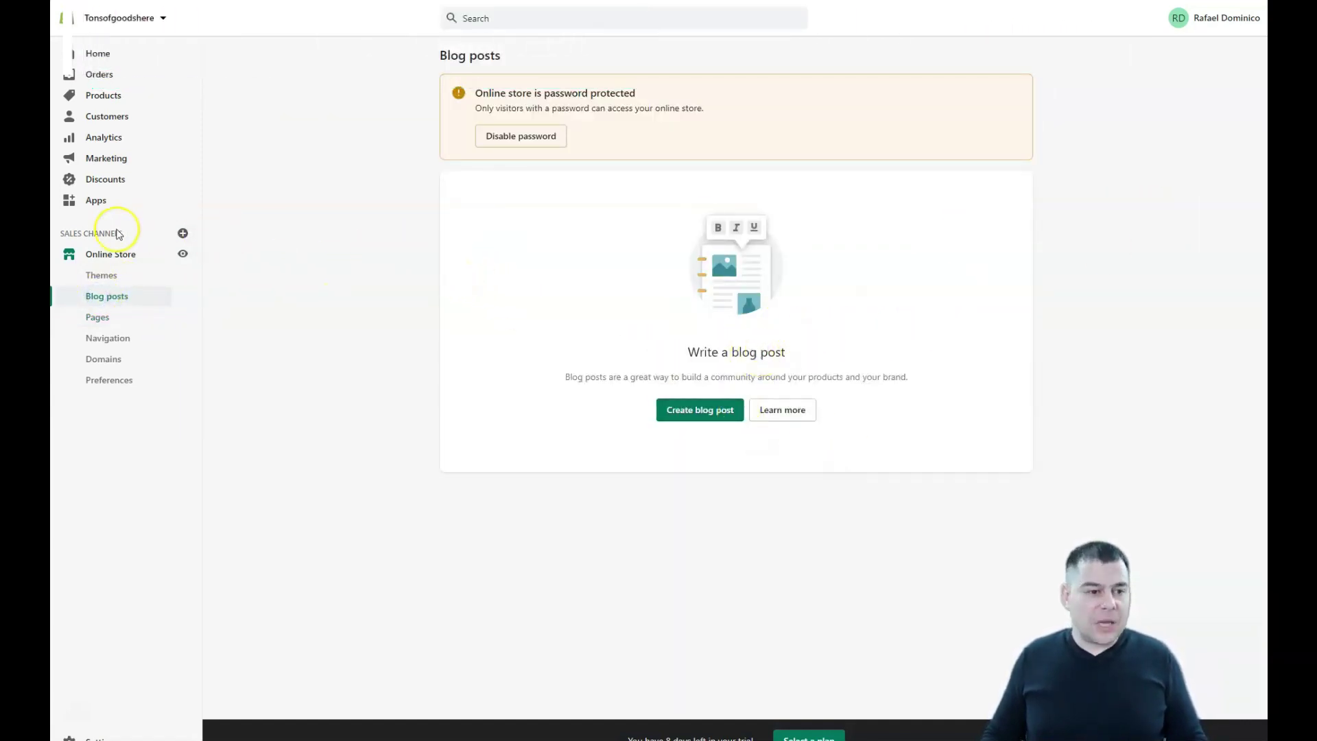
View the online store's Themes page, including the current Debut theme and the theme library options.
{"action": "left_click", "coordinate": [91, 277]}
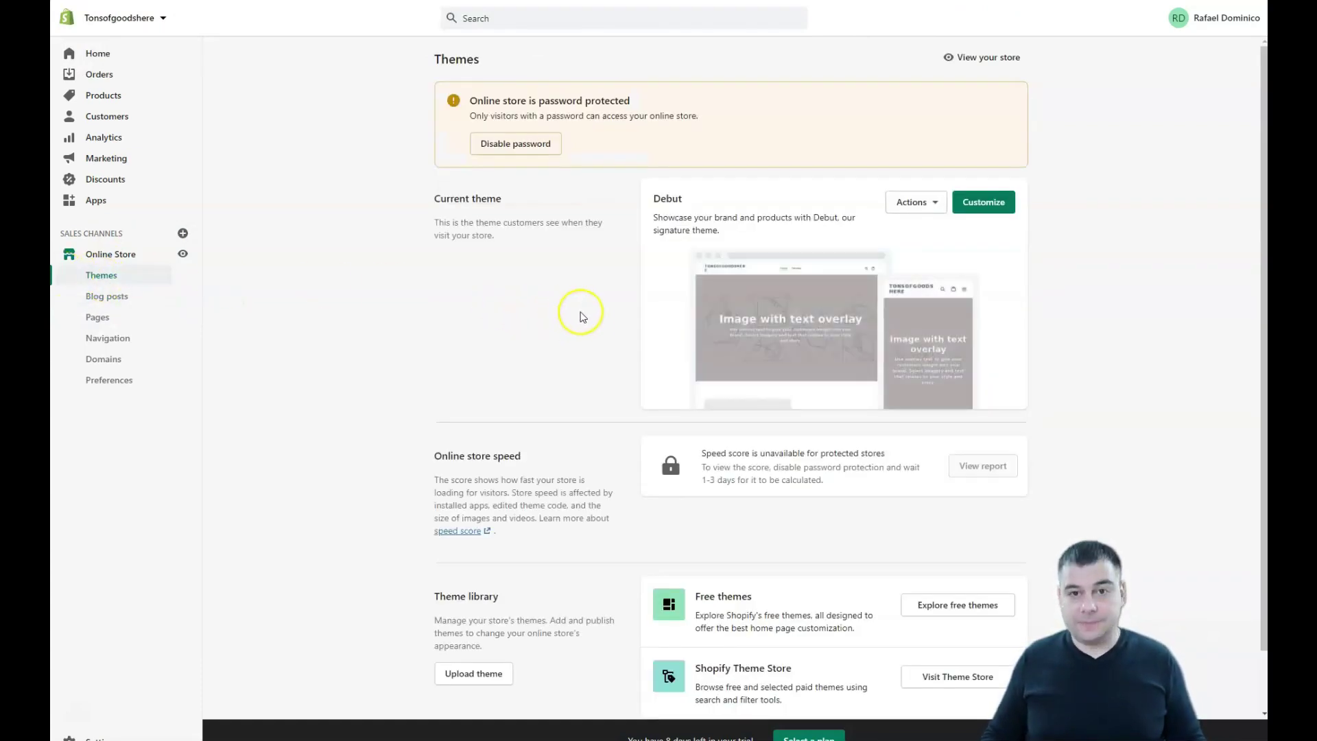
{"action": "left_click", "coordinate": [1007, 323]}
{"action": "scroll", "coordinate": [1009, 323], "scroll_direction": "down", "scroll_amount": 1}
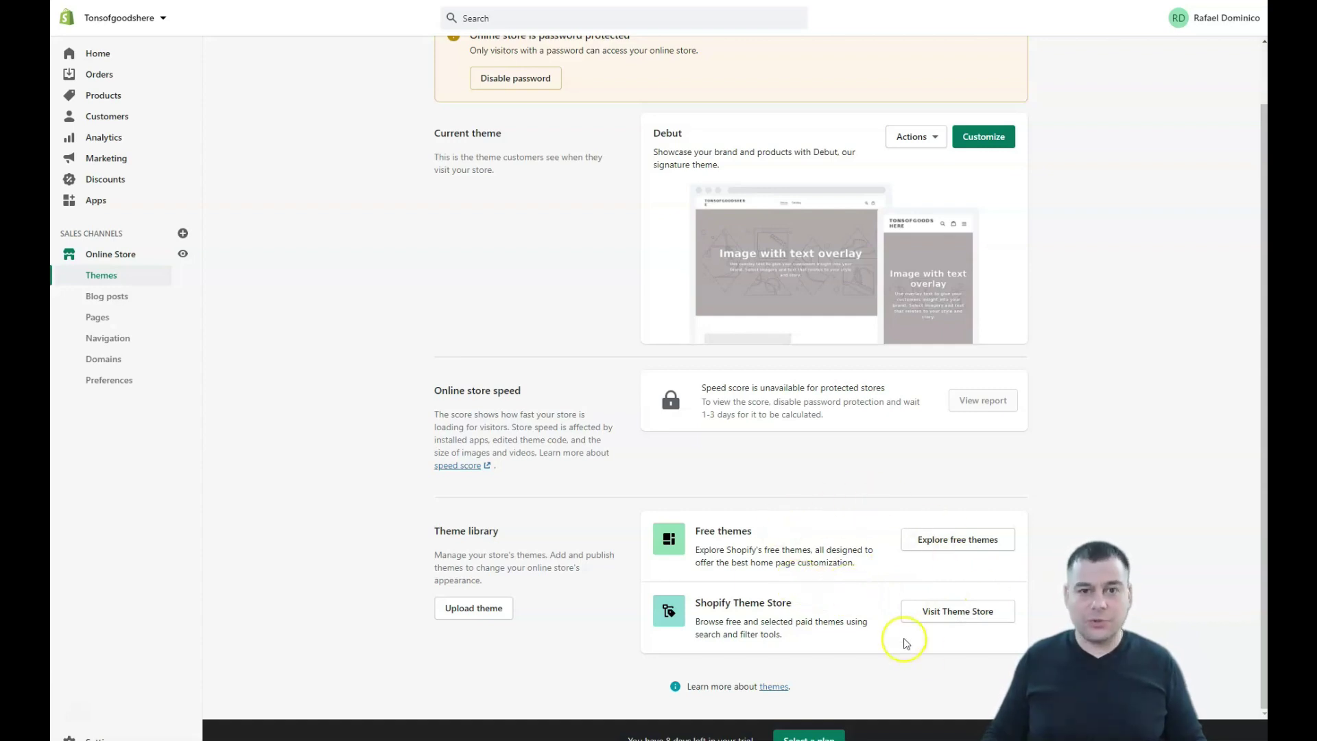
Open the Debut theme for customization and look through the home page preview's sections before returning to its beginning.
{"action": "left_click", "coordinate": [981, 139]}
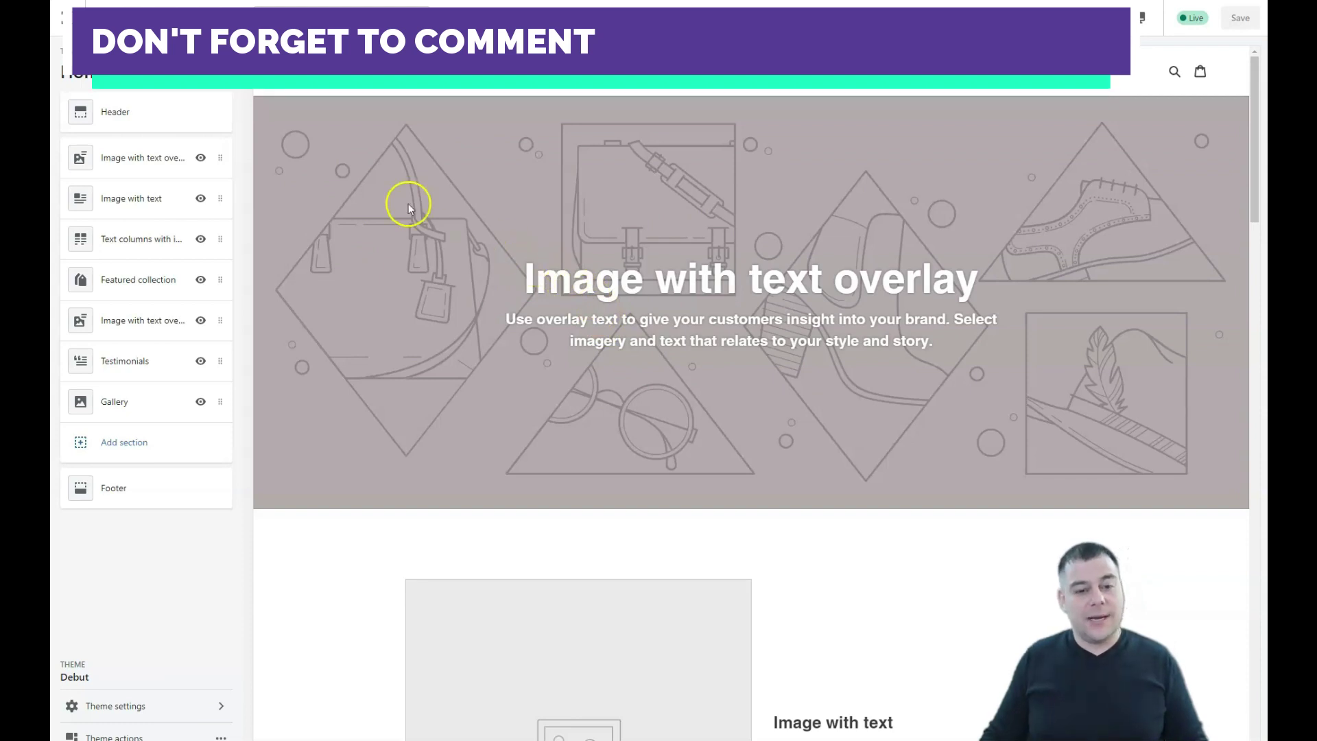
{"action": "scroll", "coordinate": [429, 218], "scroll_direction": "down", "scroll_amount": 4}
{"action": "scroll", "coordinate": [657, 251], "scroll_direction": "down", "scroll_amount": 15}
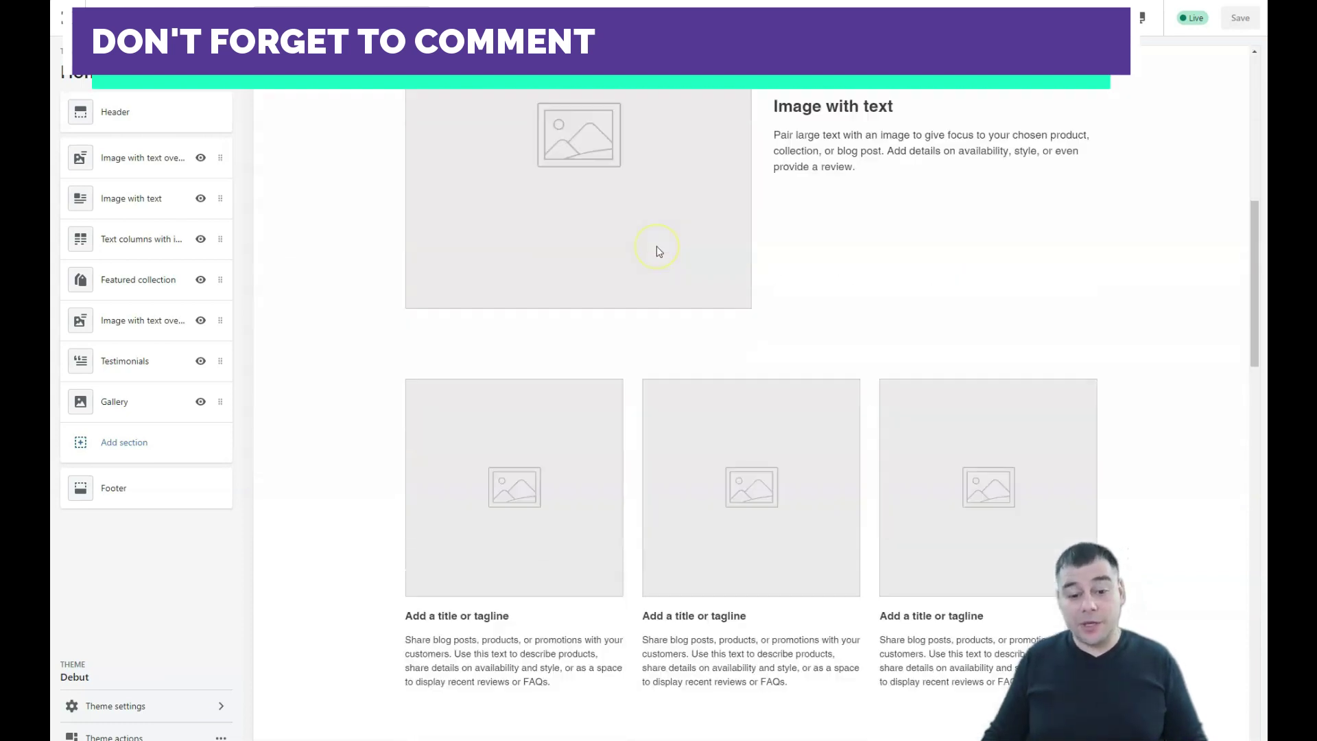
{"action": "scroll", "coordinate": [656, 236], "scroll_direction": "down", "scroll_amount": 12}
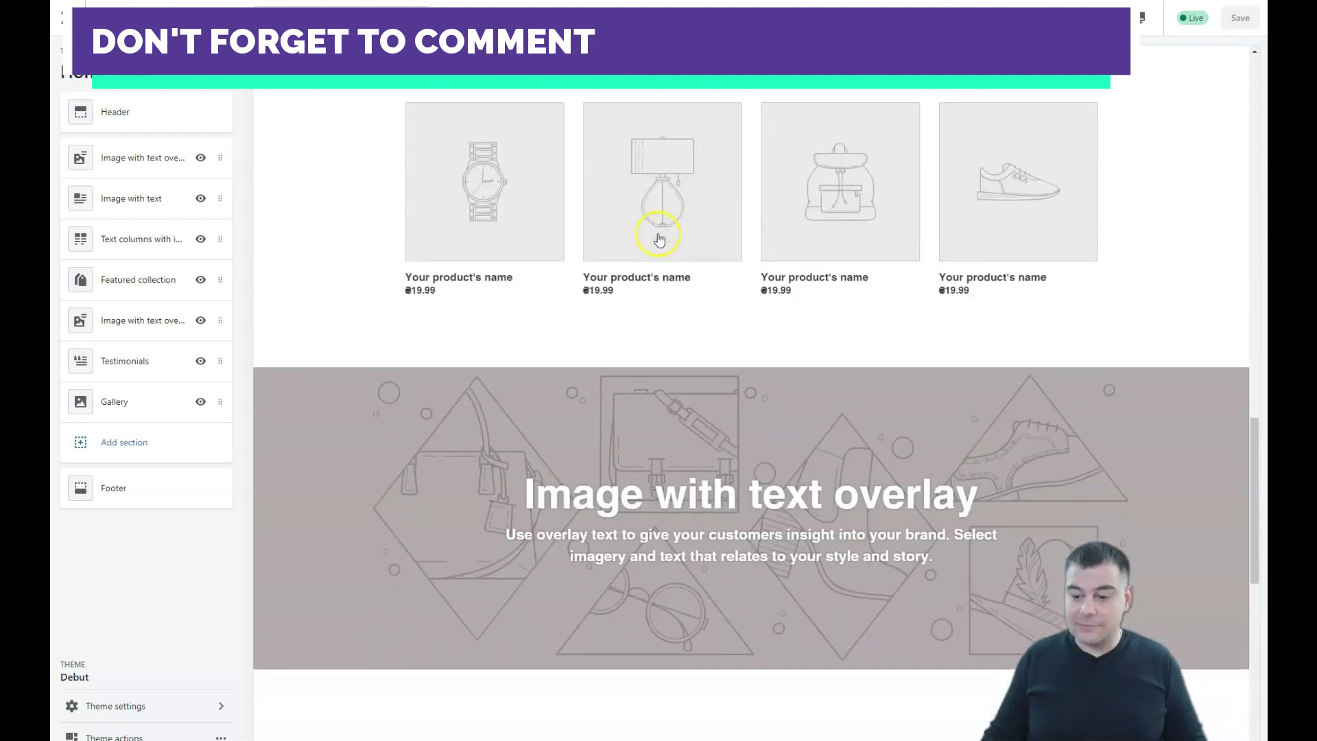
{"action": "scroll", "coordinate": [660, 234], "scroll_direction": "up", "scroll_amount": 7}
{"action": "scroll", "coordinate": [660, 234], "scroll_direction": "up", "scroll_amount": 15}
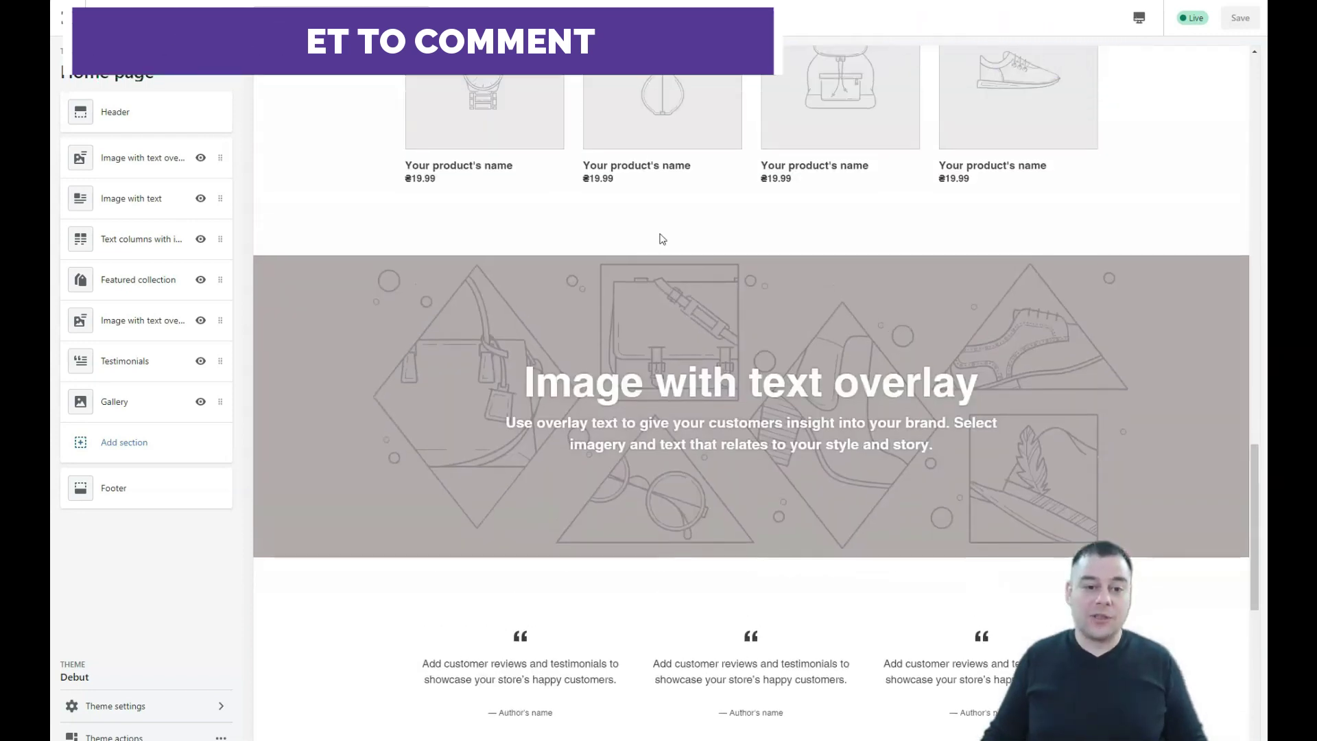
{"action": "scroll", "coordinate": [663, 240], "scroll_direction": "up", "scroll_amount": 10}
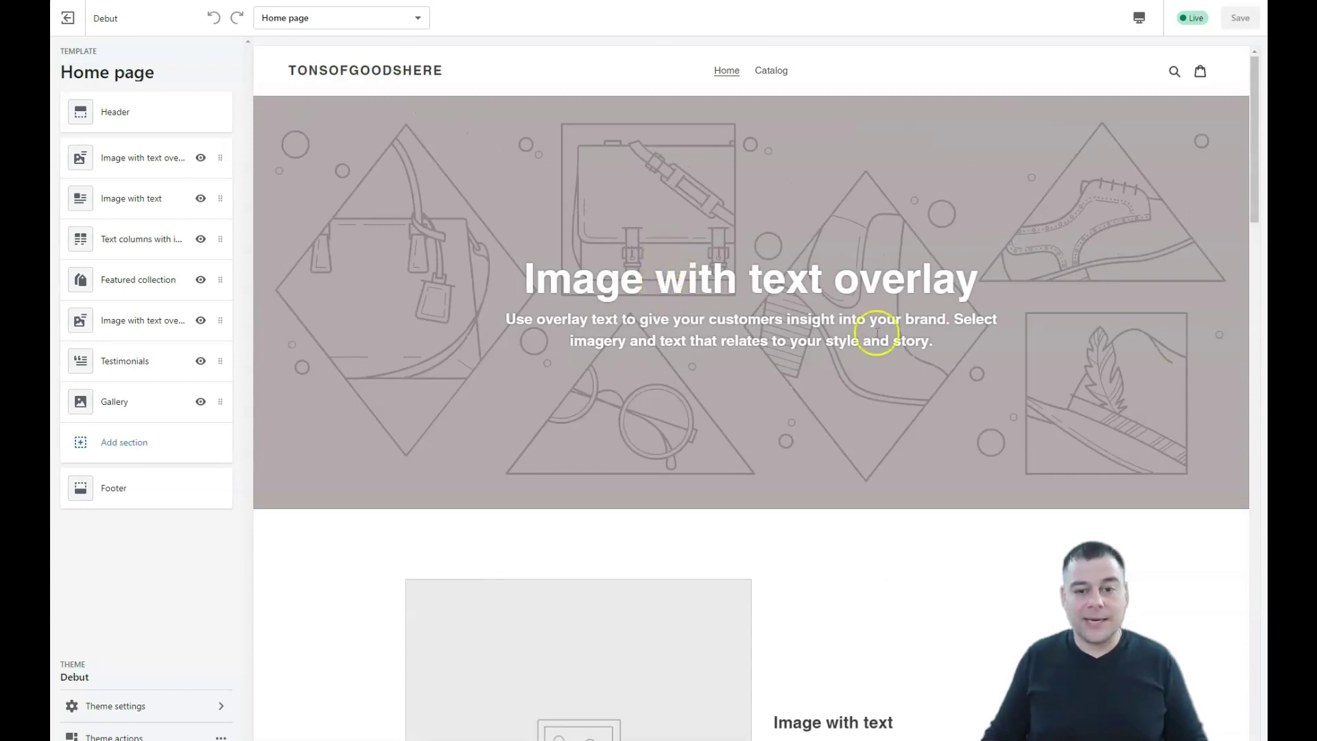
Highlight words in the heading of the first "Image with text overlay" banner and point out the text below it.
{"action": "double_click", "coordinate": [578, 285]}
{"action": "left_click", "coordinate": [838, 285]}
{"action": "double_click", "coordinate": [840, 285]}
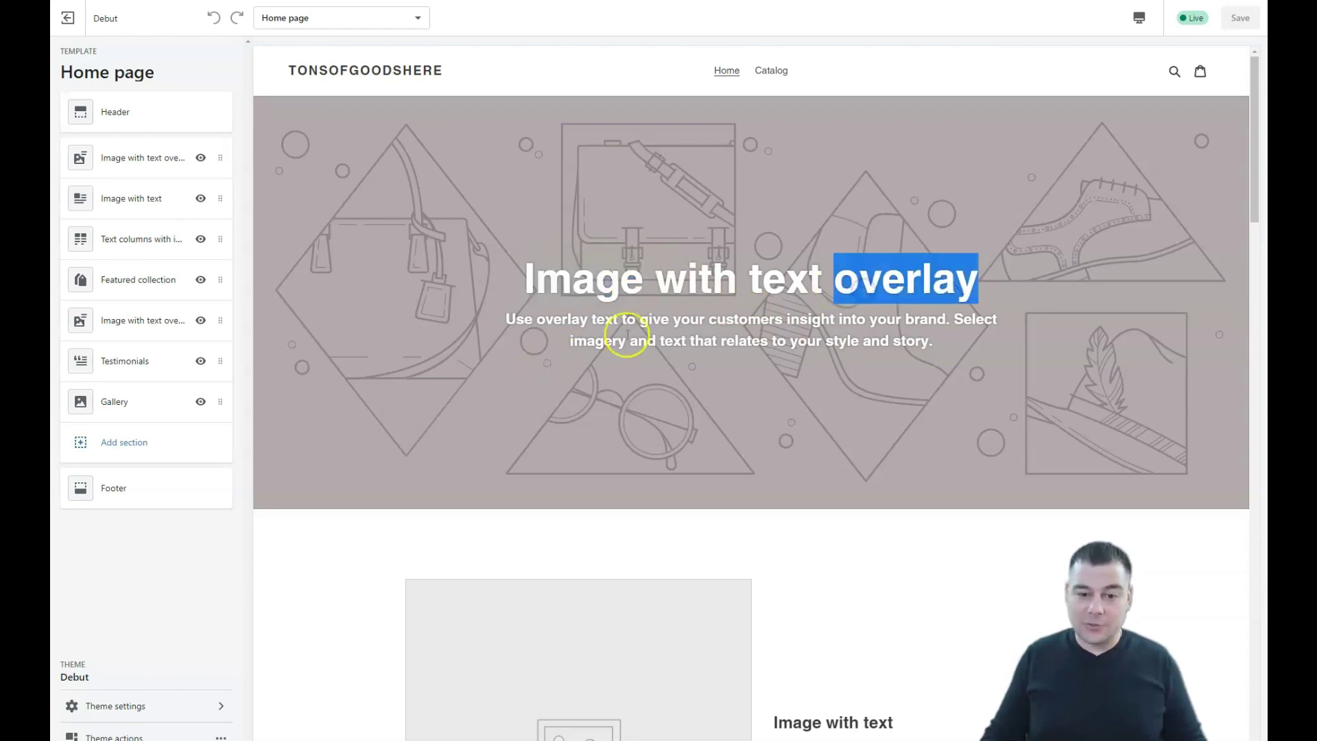
{"action": "left_click", "coordinate": [670, 320]}
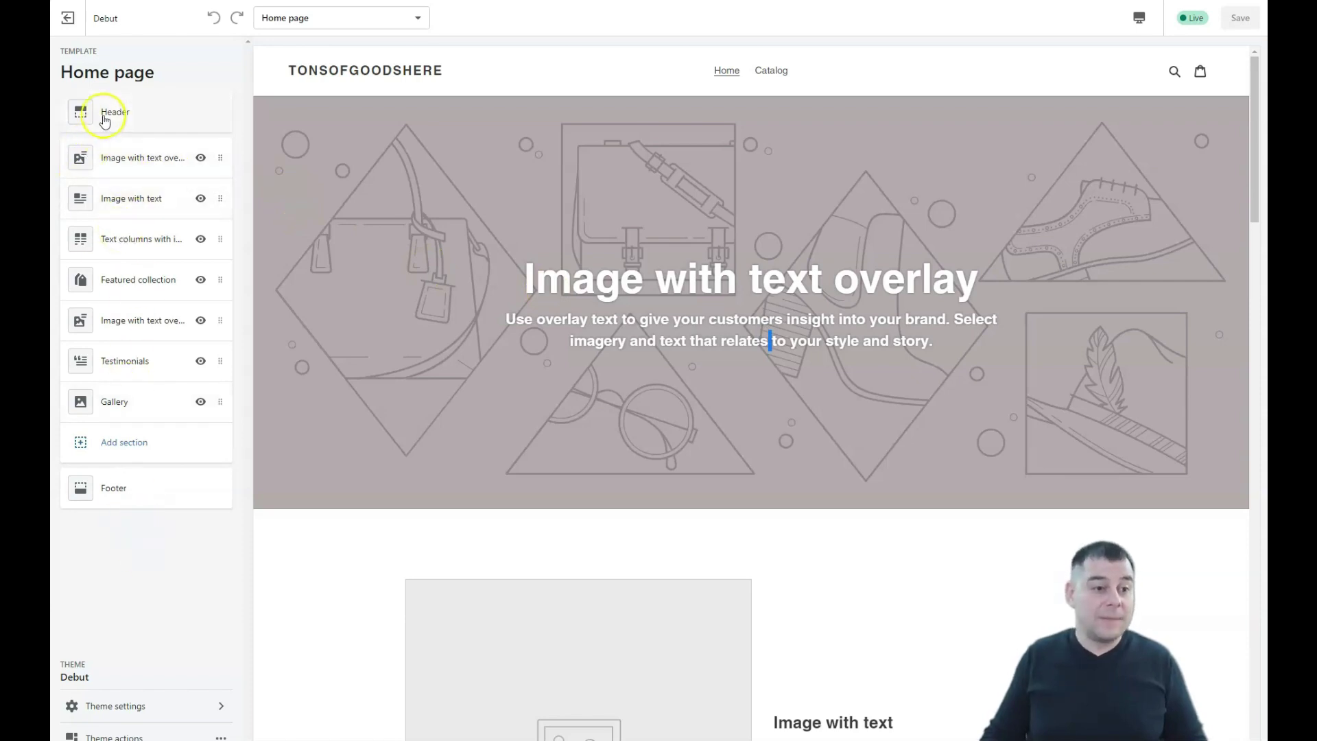
Look at the first banner's settings, return to the home page section list and bring the Testimonials section into the preview.
{"action": "left_click", "coordinate": [120, 157]}
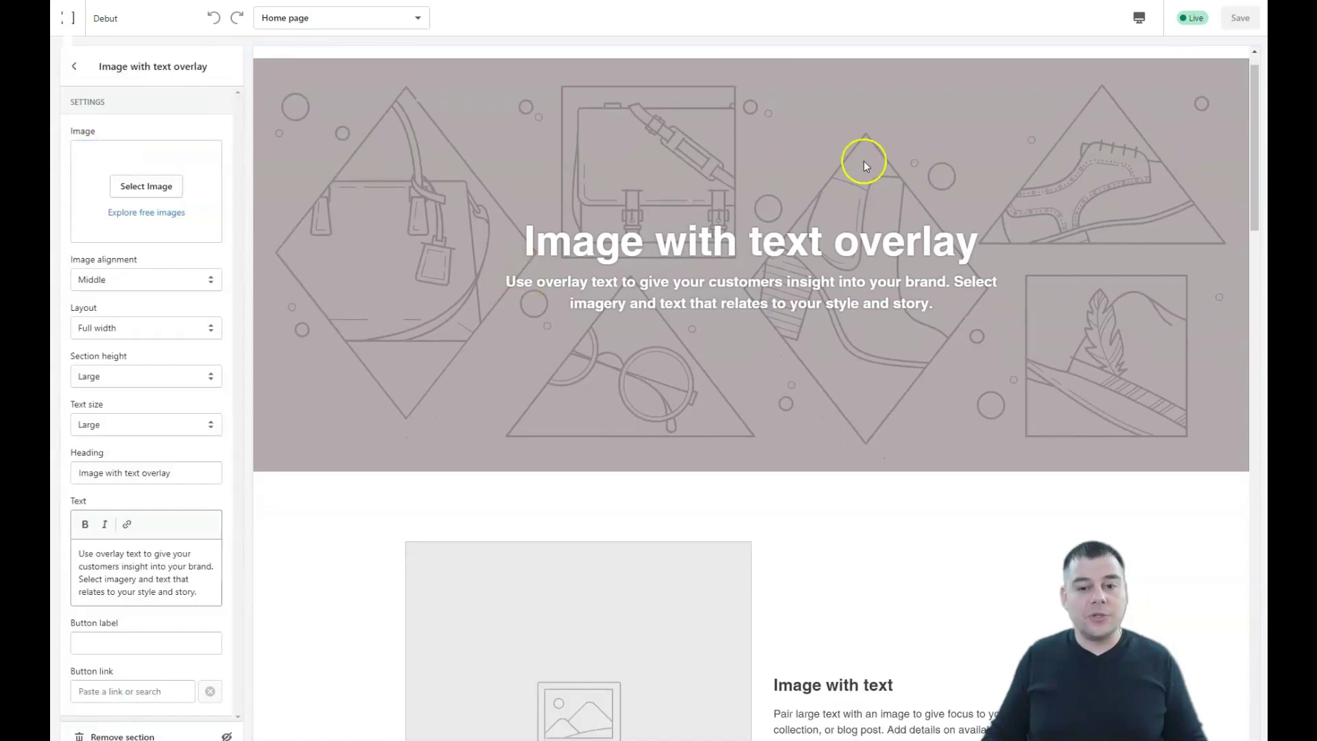
{"action": "left_click", "coordinate": [86, 75]}
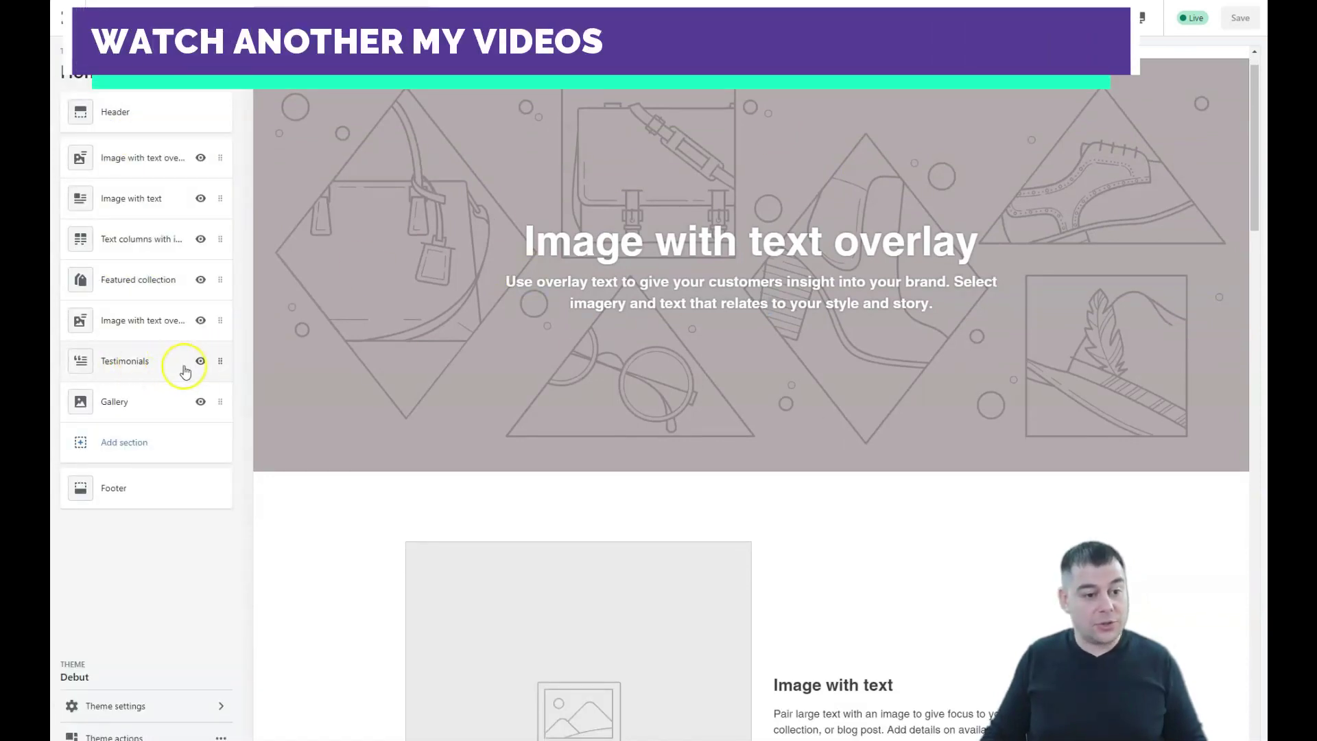
{"action": "mouse_move", "coordinate": [220, 355]}
{"action": "left_mouse_down"}
{"action": "mouse_move", "coordinate": [223, 229]}
{"action": "mouse_move", "coordinate": [221, 359]}
{"action": "left_mouse_up"}
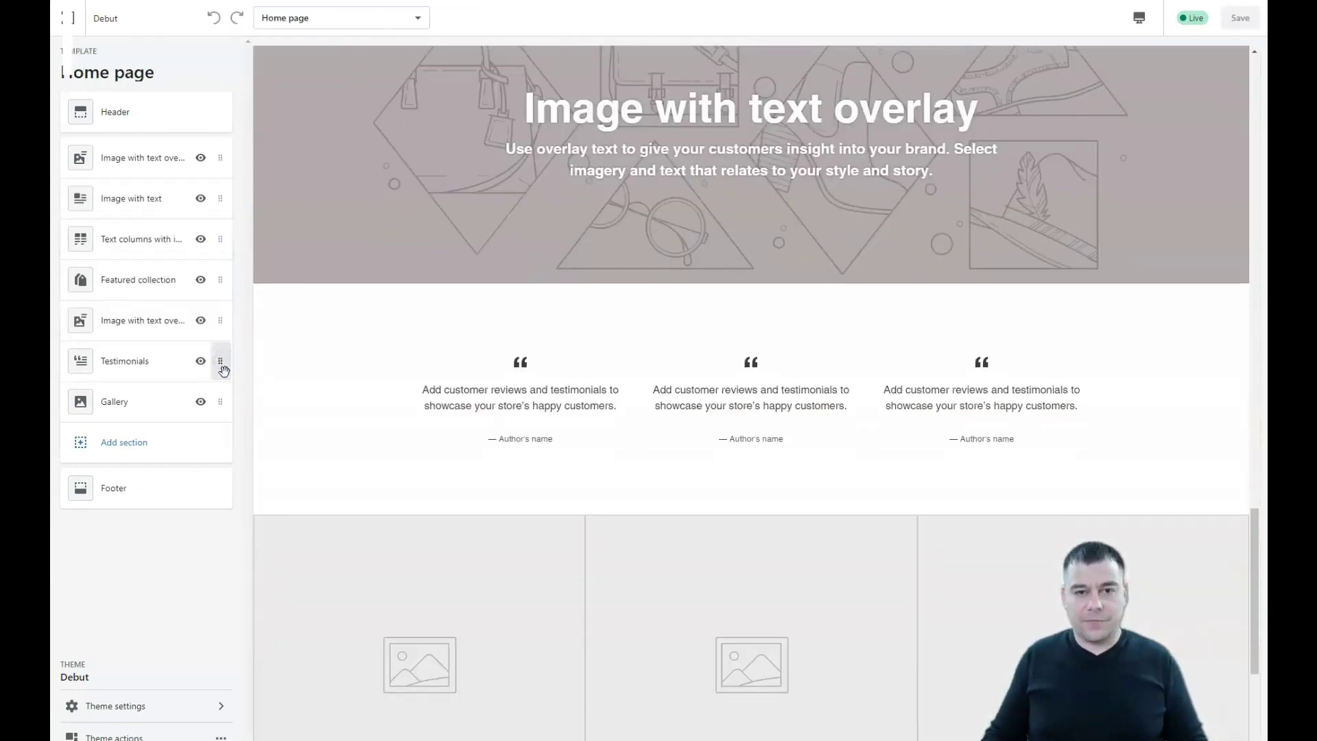
{"action": "left_click", "coordinate": [204, 378]}
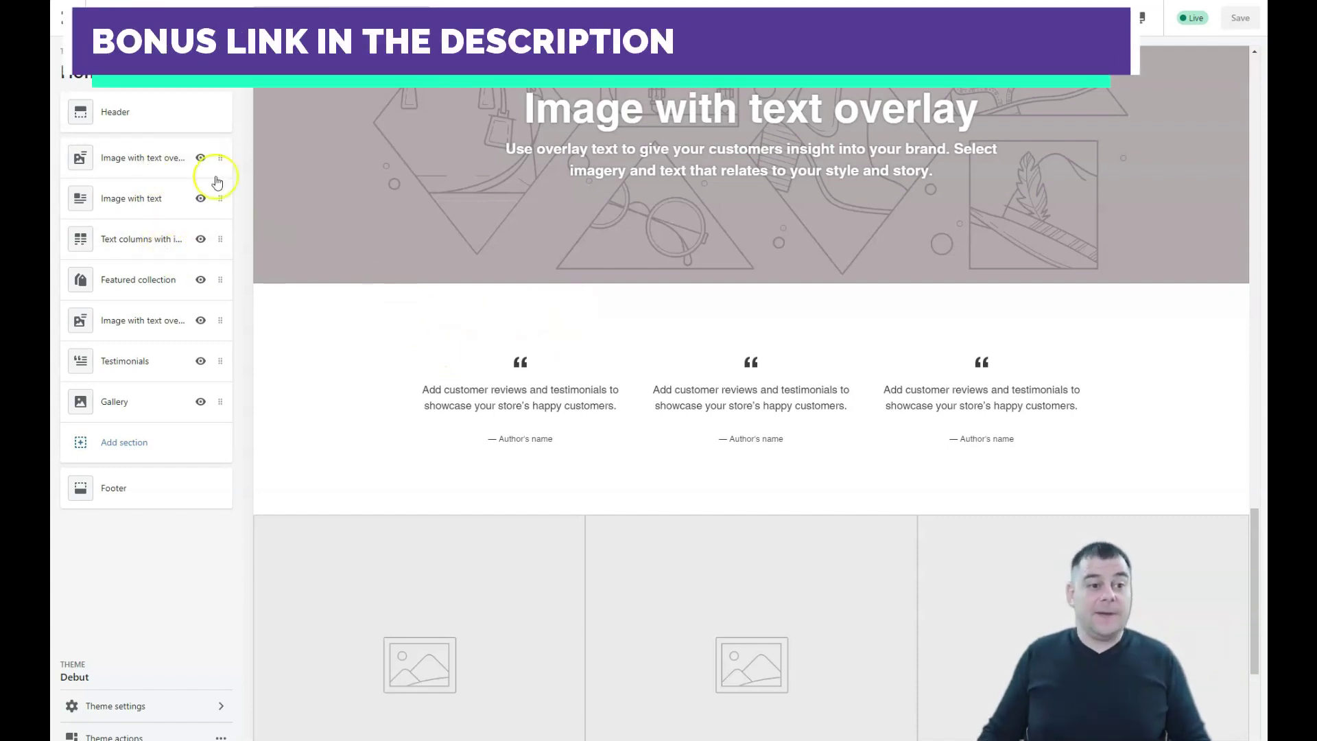
Open the first "Image with text overlay" section and shorten its heading to "Image with text".
{"action": "left_click", "coordinate": [125, 159]}
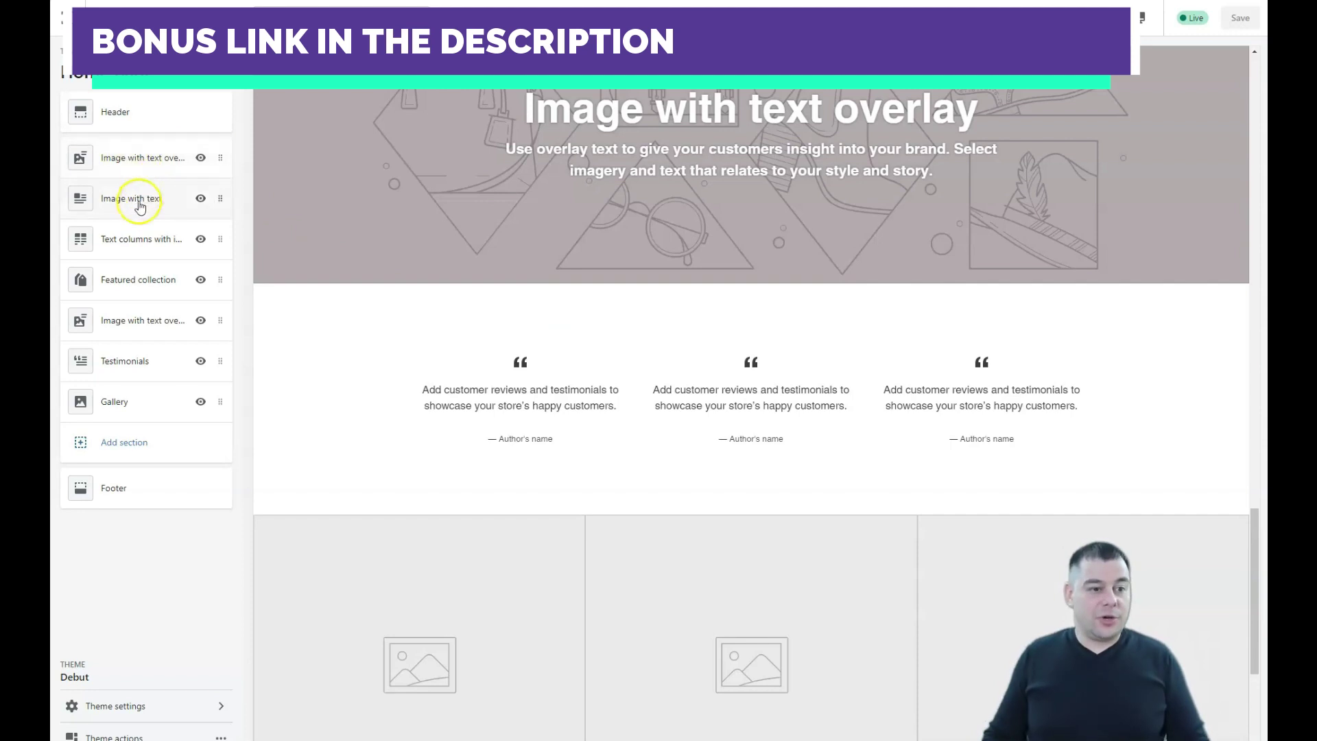
{"action": "left_click", "coordinate": [138, 165]}
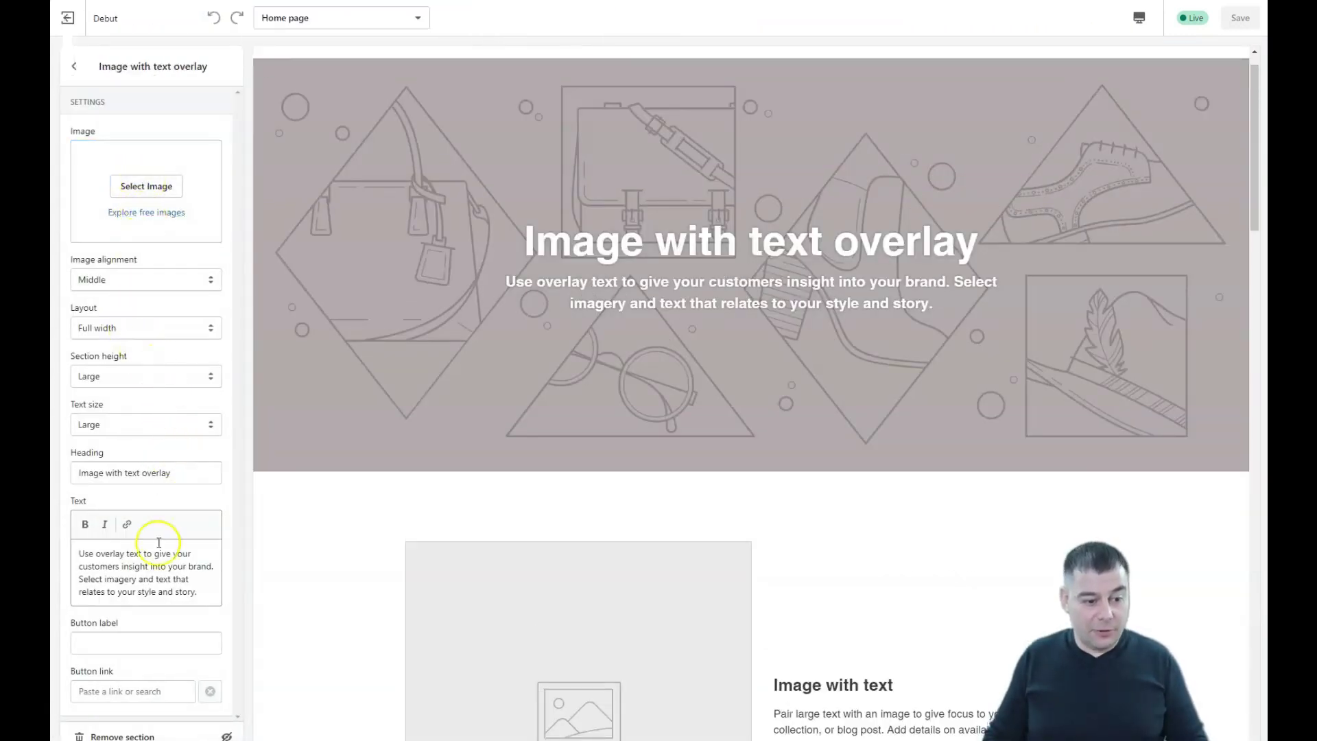
{"action": "double_click", "coordinate": [153, 473]}
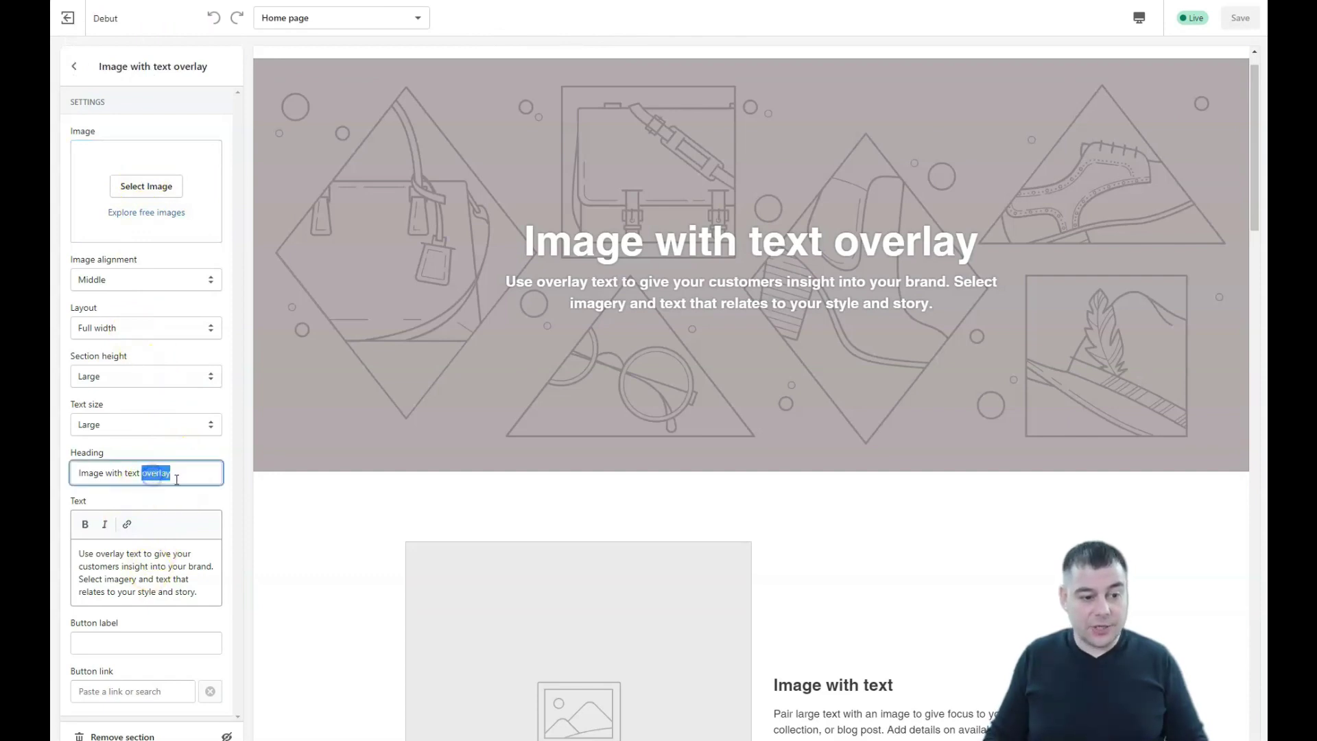
{"action": "key", "text": "BackSpace"}
{"action": "left_click", "coordinate": [163, 473]}
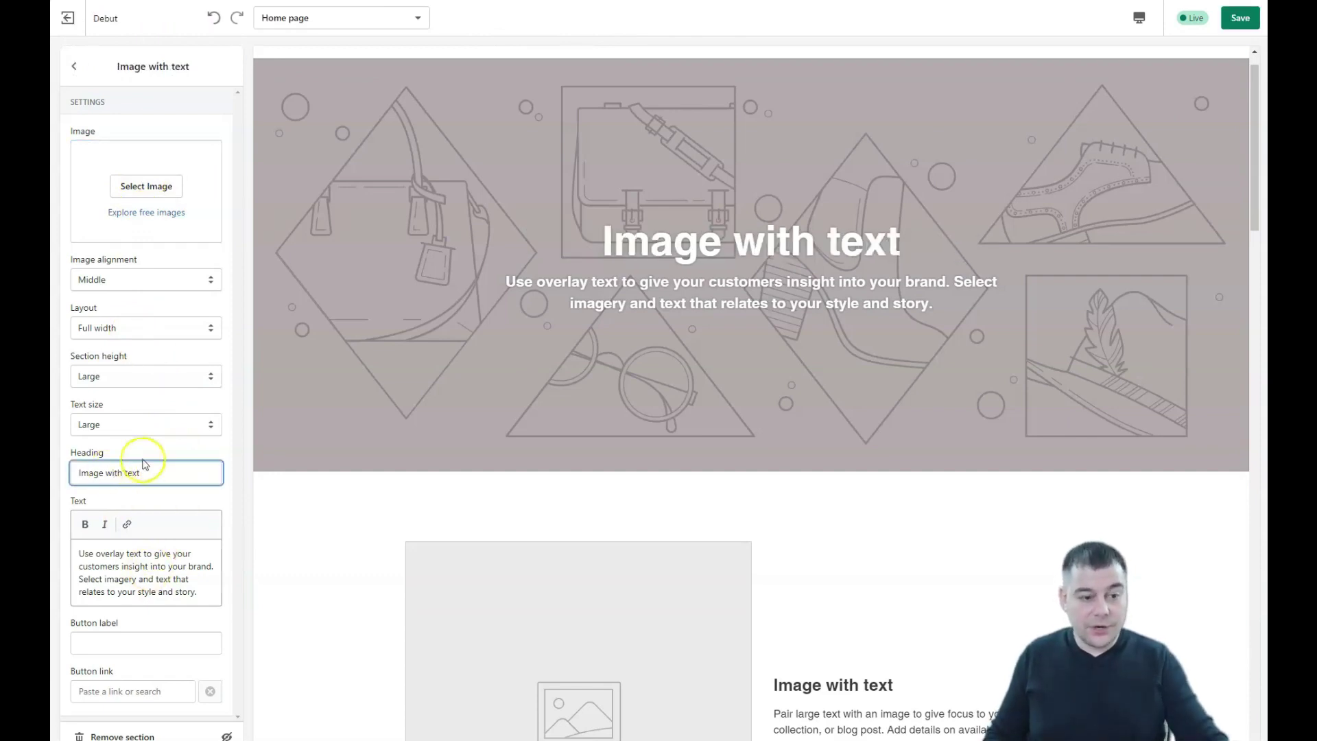
Try a smaller text size for the banner before restoring Large, and keep its image alignment at Middle.
{"action": "left_click", "coordinate": [210, 424]}
{"action": "left_click", "coordinate": [192, 441]}
{"action": "left_click", "coordinate": [210, 425]}
{"action": "left_click", "coordinate": [199, 453]}
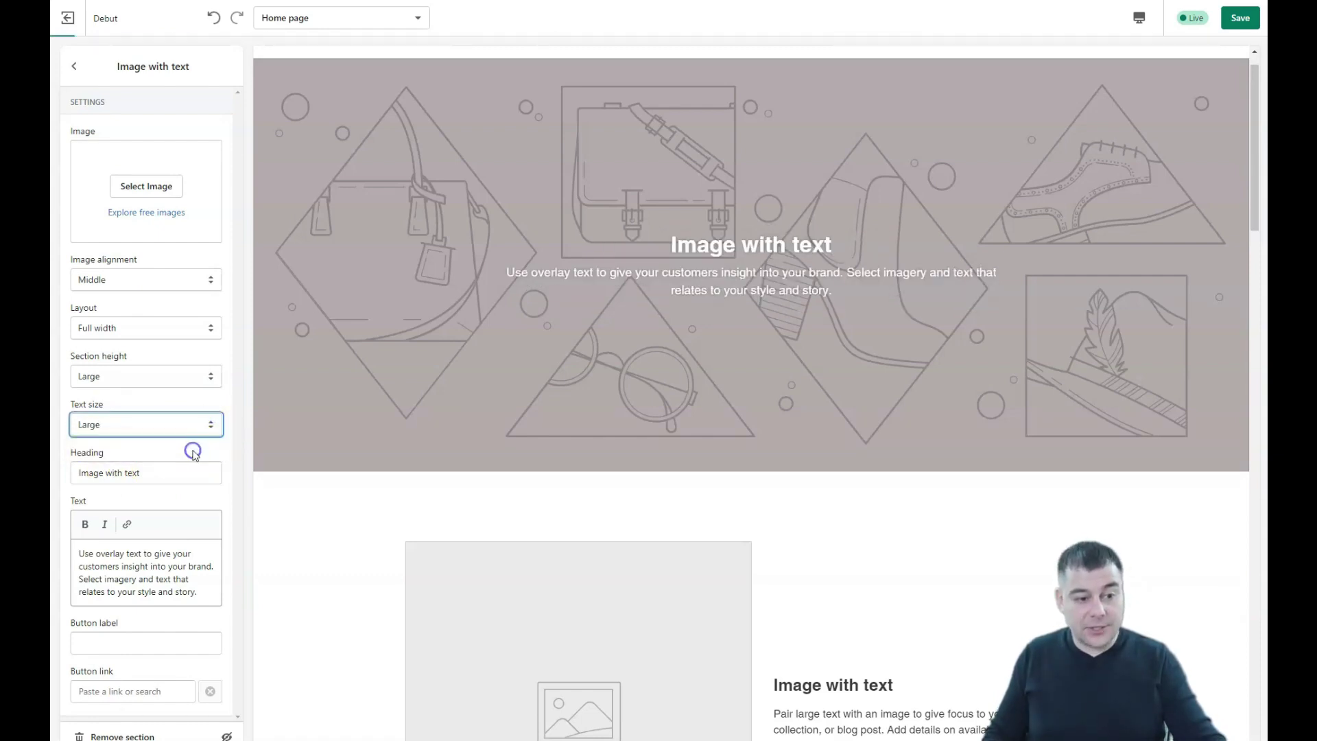
{"action": "left_click", "coordinate": [210, 280]}
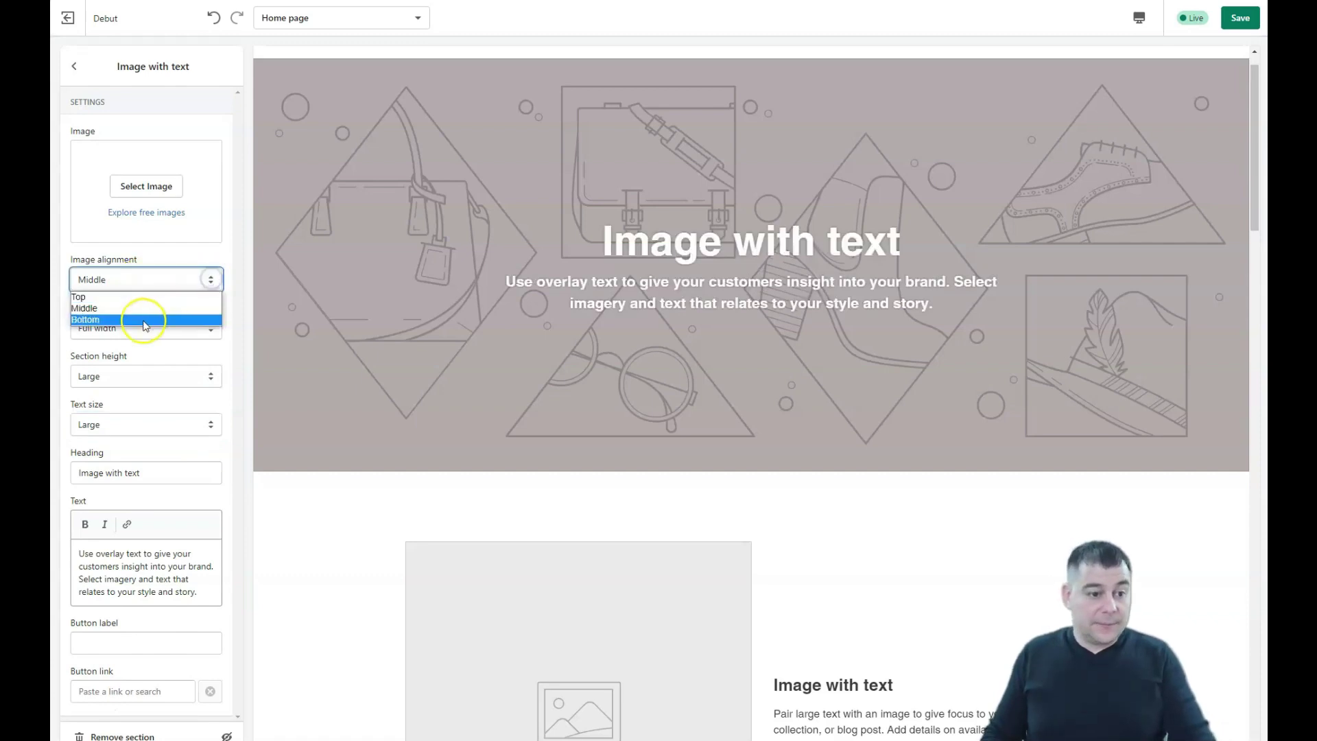
{"action": "left_click", "coordinate": [179, 309]}
Try the Fixed width layout for the banner before restoring Full width, and set its section height to Extra Large.
{"action": "left_click", "coordinate": [208, 329]}
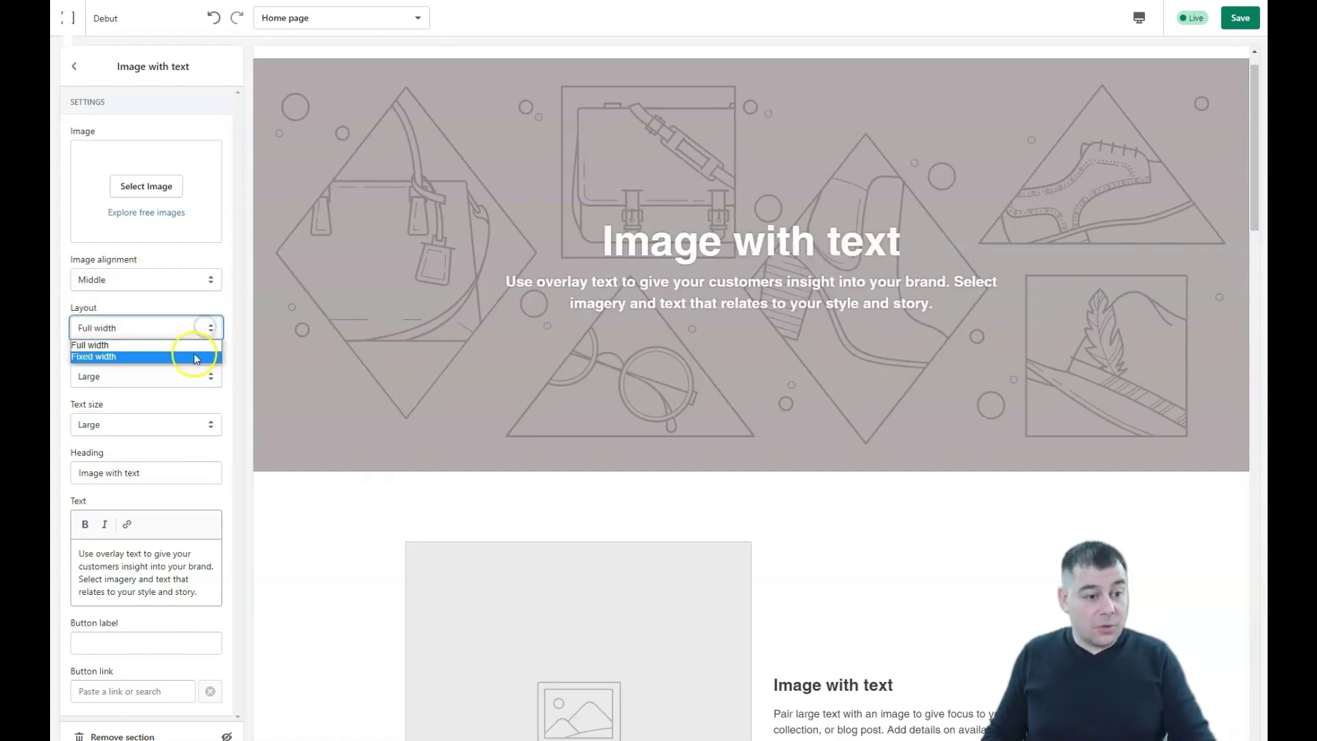
{"action": "left_click", "coordinate": [193, 357]}
{"action": "left_click", "coordinate": [211, 328]}
{"action": "left_click", "coordinate": [192, 346]}
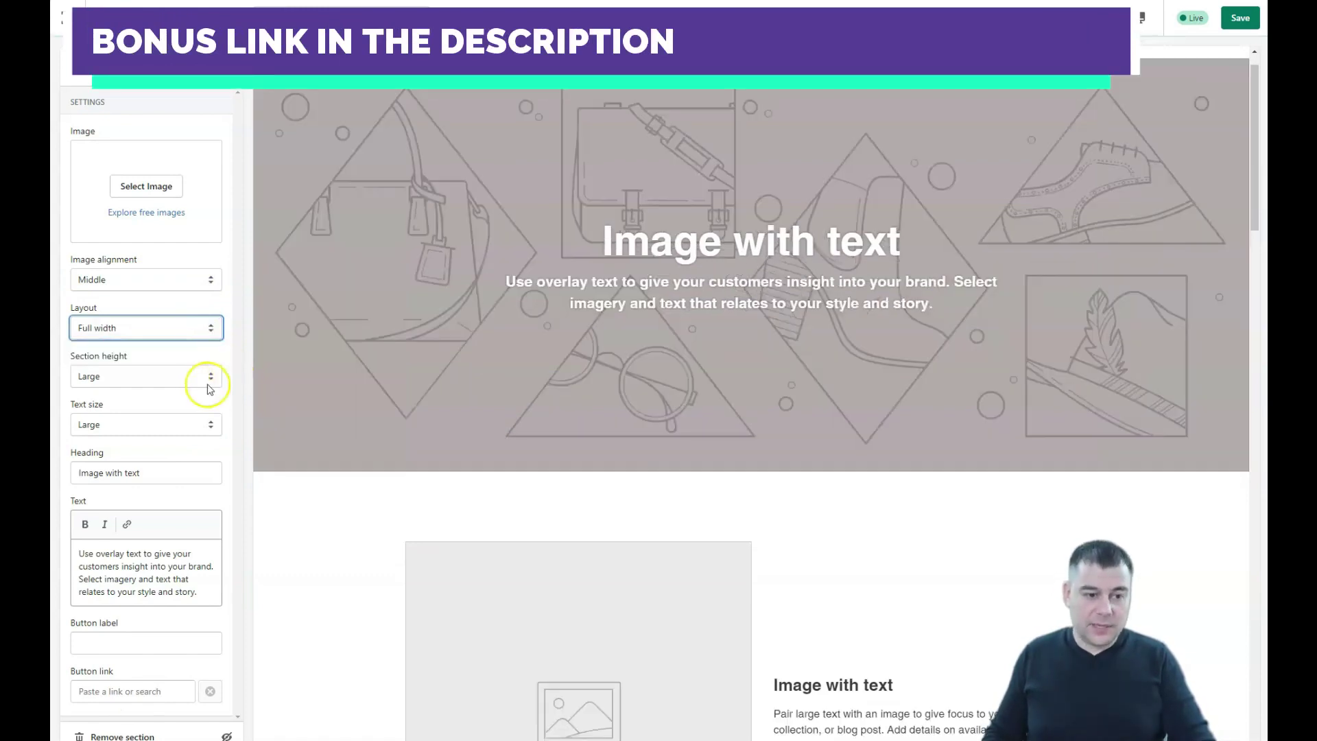
{"action": "left_click", "coordinate": [208, 386]}
{"action": "left_click", "coordinate": [144, 449]}
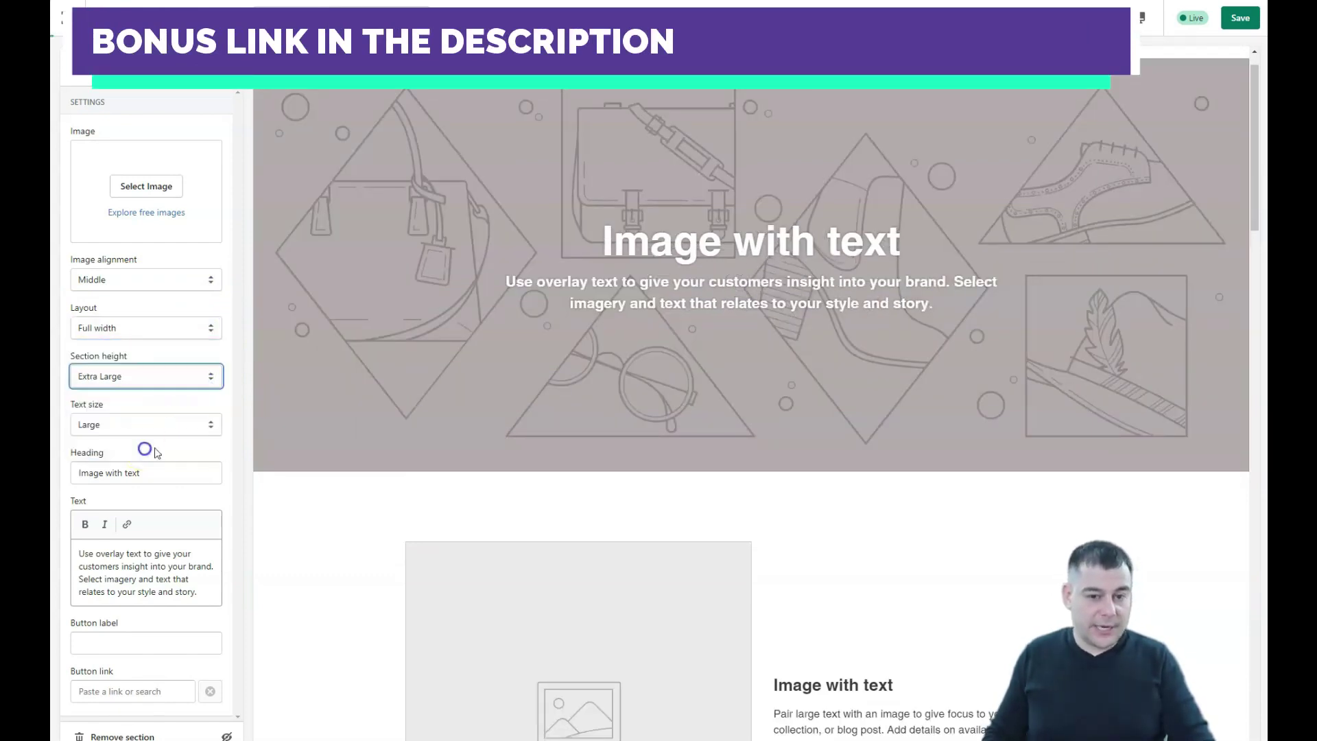
Browse the Shop Local category of free images and try the neon OPEN sign as the banner image.
{"action": "left_click", "coordinate": [125, 213]}
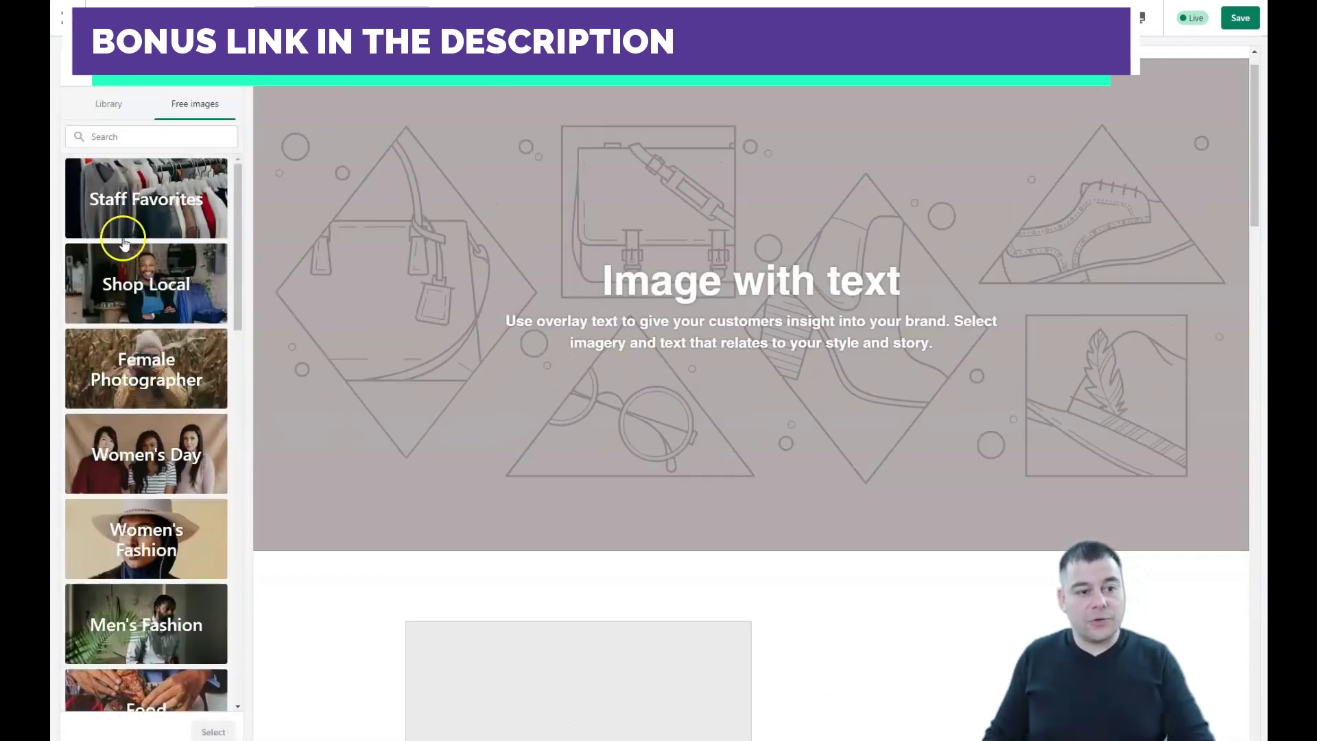
{"action": "left_click", "coordinate": [150, 275]}
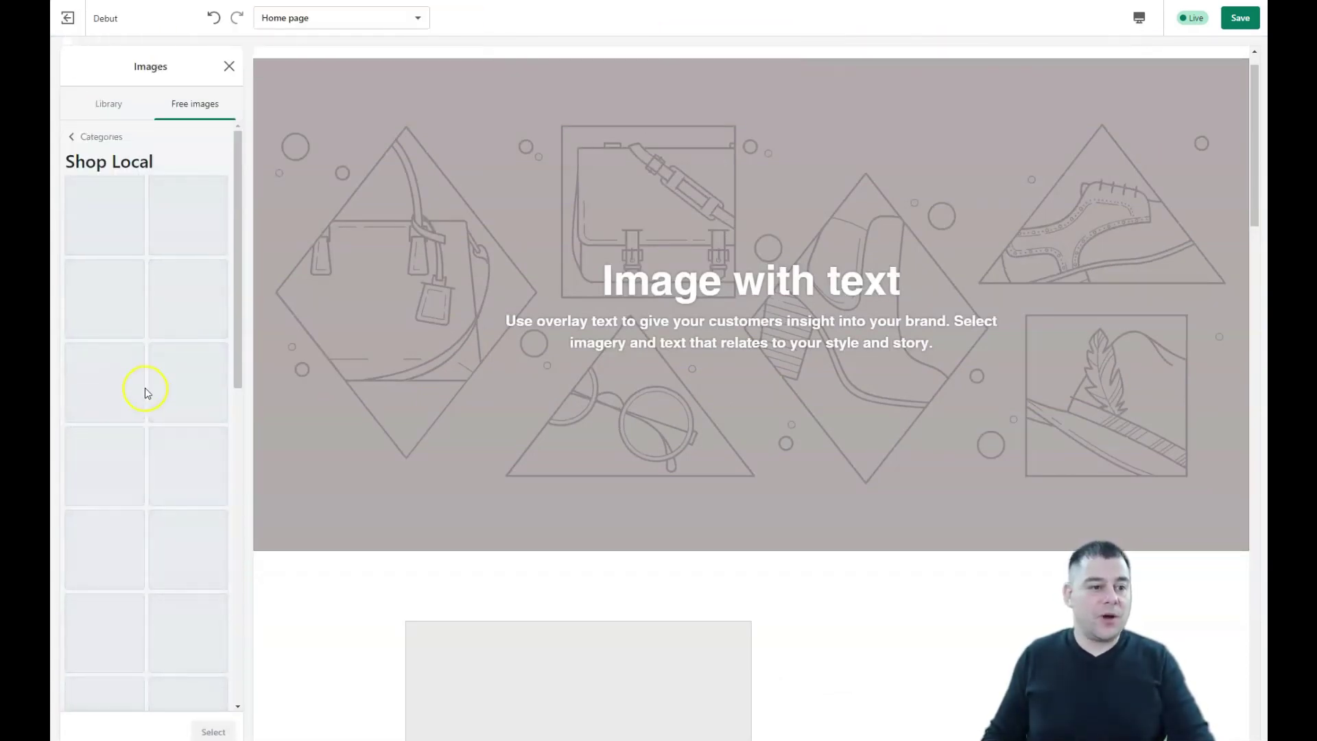
{"action": "scroll", "coordinate": [145, 389], "scroll_direction": "down", "scroll_amount": 4}
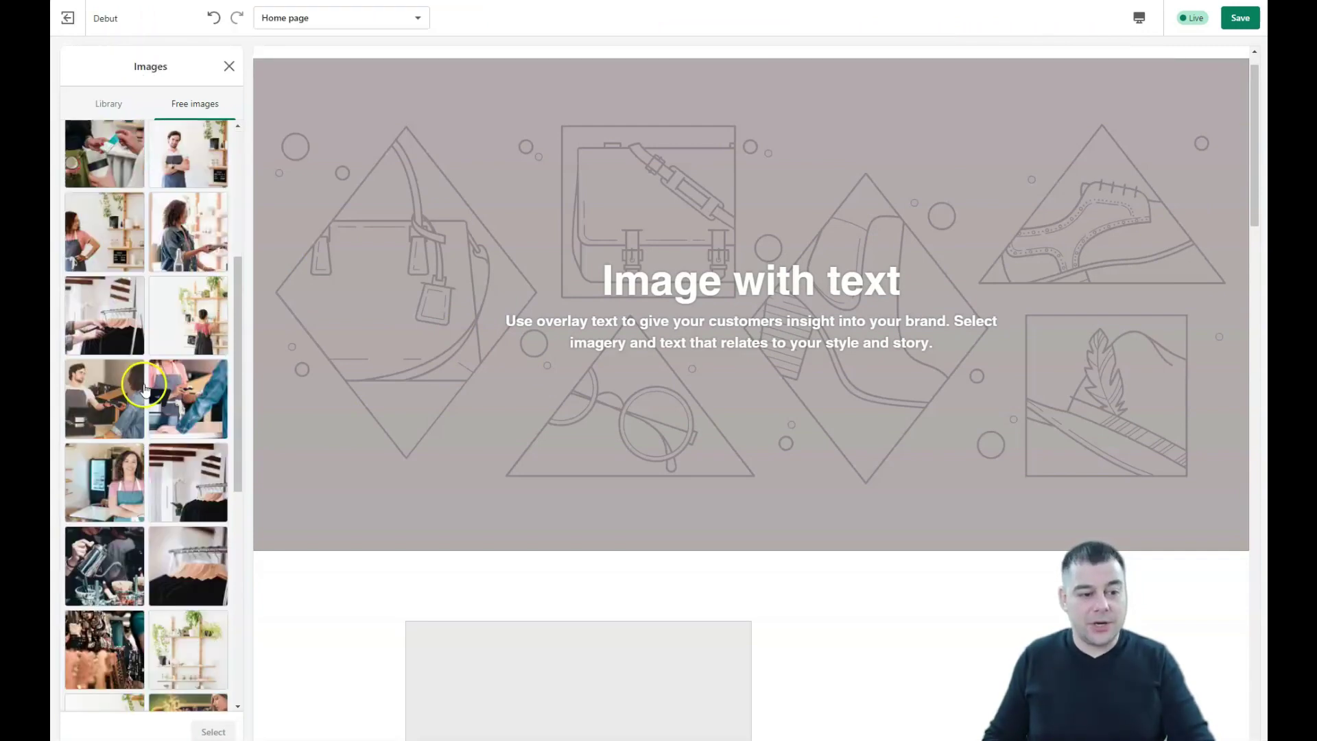
{"action": "scroll", "coordinate": [144, 389], "scroll_direction": "down", "scroll_amount": 8}
{"action": "left_click", "coordinate": [171, 334]}
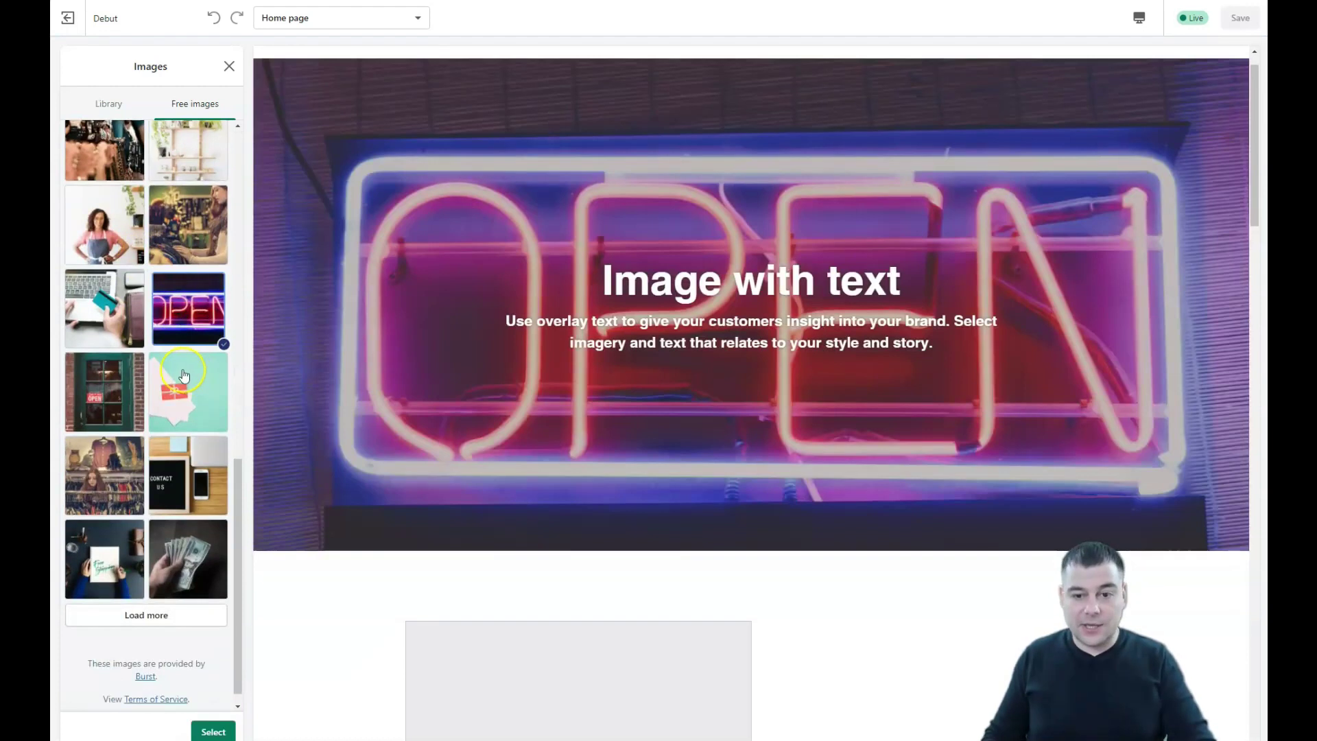
Load more Shop Local images, try the handwritten OPEN paper sign as the banner image, and leave the image picker without confirming it.
{"action": "scroll", "coordinate": [168, 491], "scroll_direction": "down", "scroll_amount": 1}
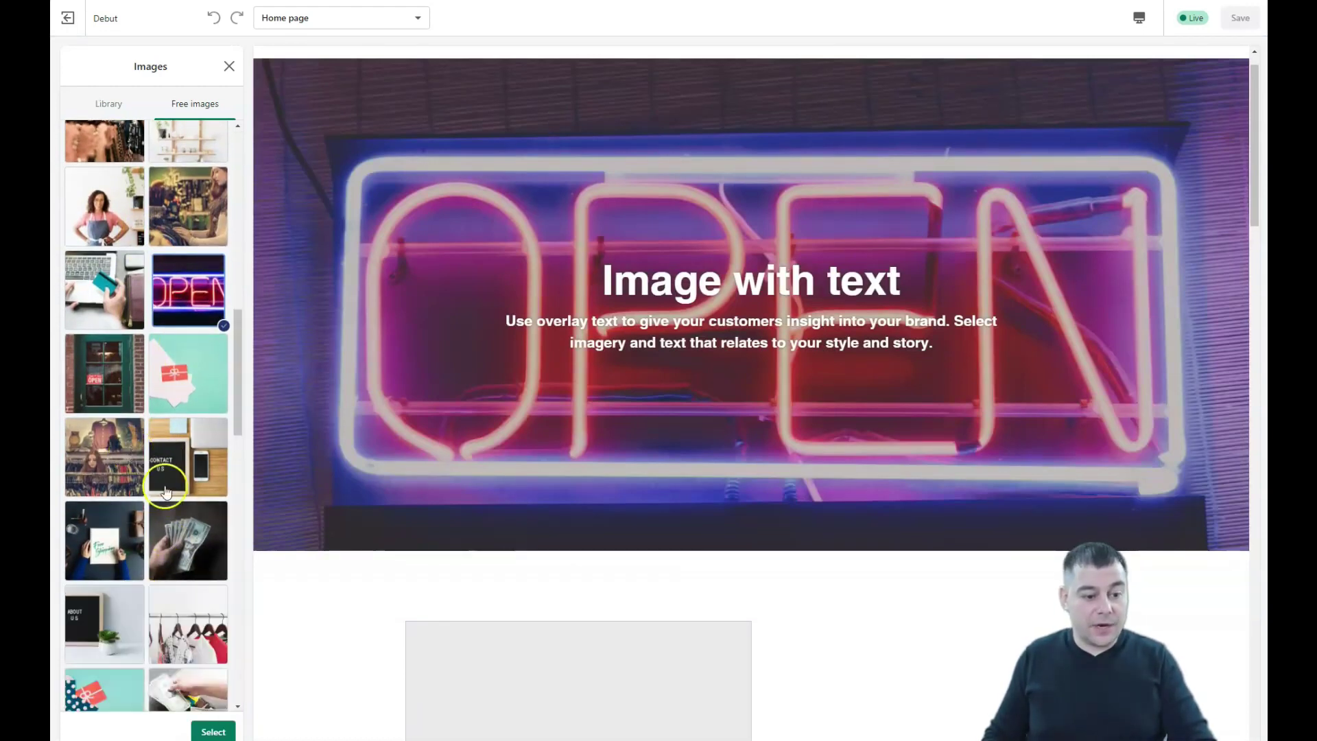
{"action": "scroll", "coordinate": [162, 493], "scroll_direction": "down", "scroll_amount": 5}
{"action": "scroll", "coordinate": [160, 492], "scroll_direction": "down", "scroll_amount": 3}
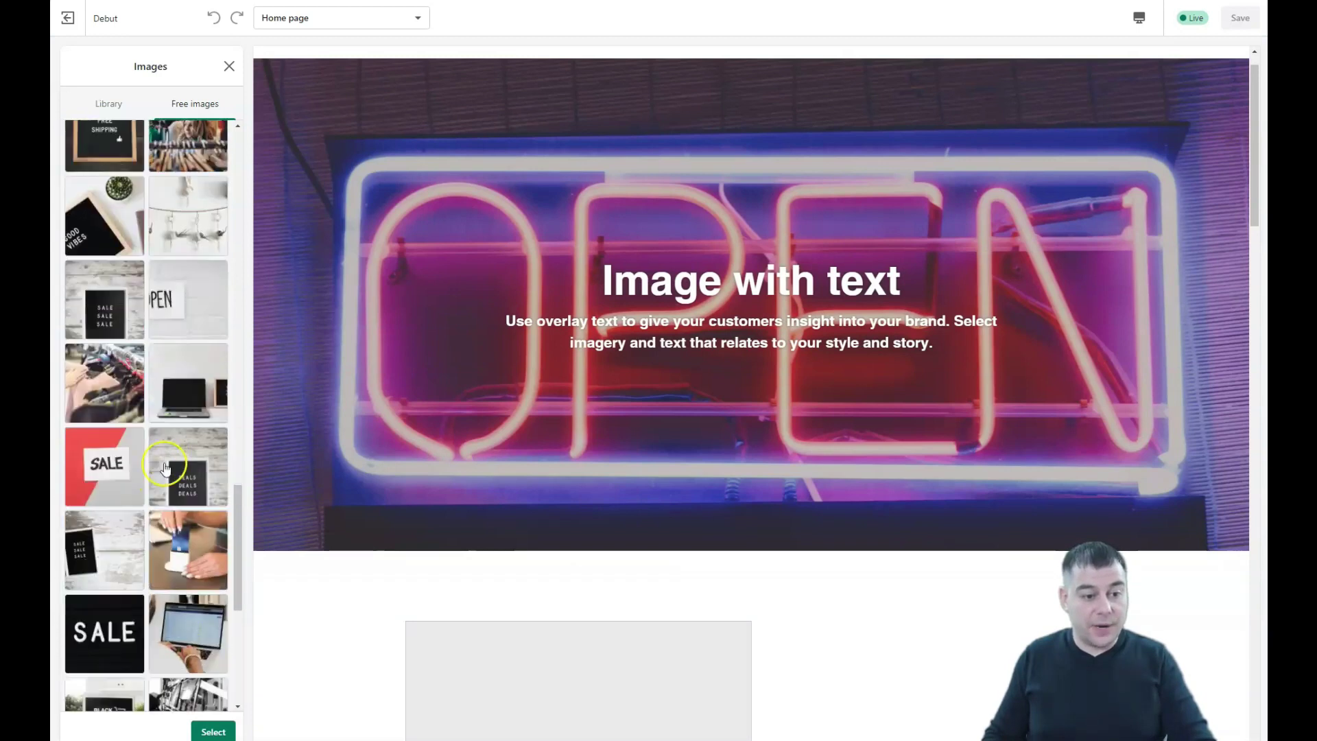
{"action": "left_click", "coordinate": [204, 301]}
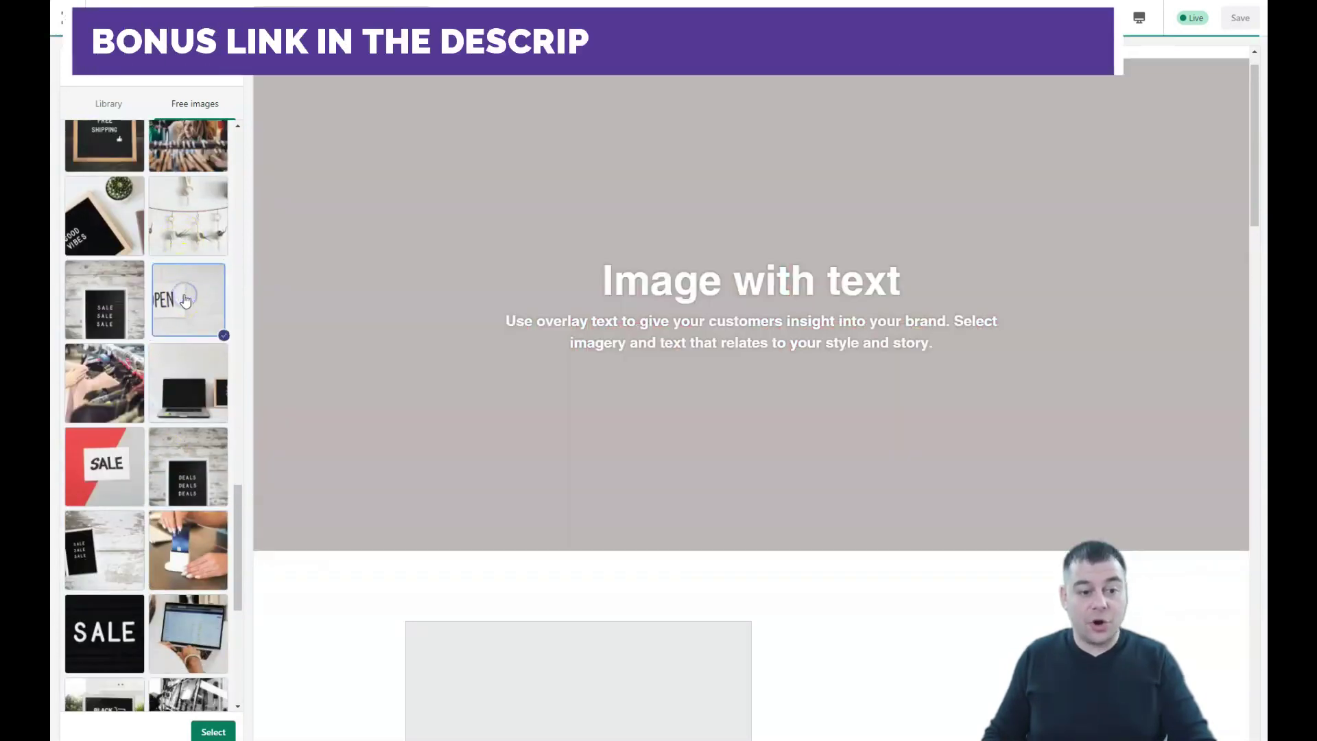
{"action": "scroll", "coordinate": [170, 354], "scroll_direction": "down", "scroll_amount": 6}
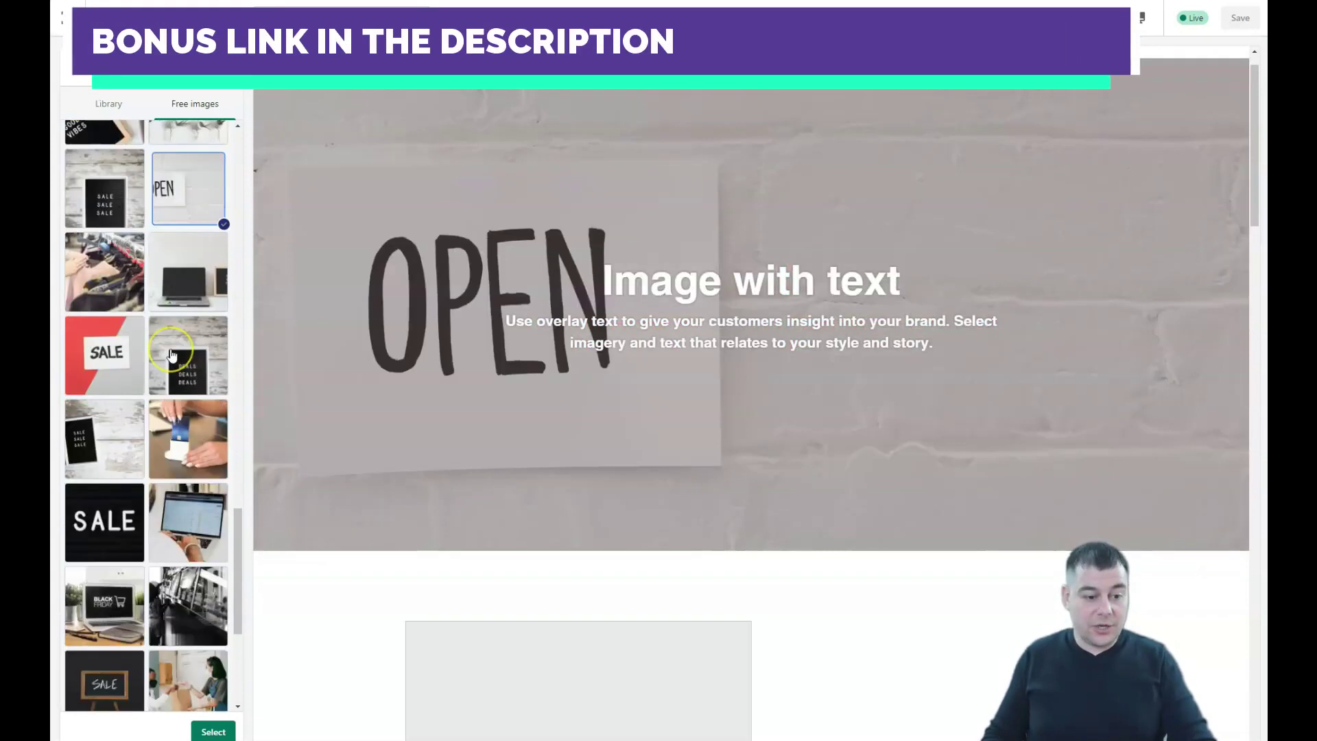
{"action": "left_click", "coordinate": [167, 595]}
{"action": "scroll", "coordinate": [169, 532], "scroll_direction": "down", "scroll_amount": 6}
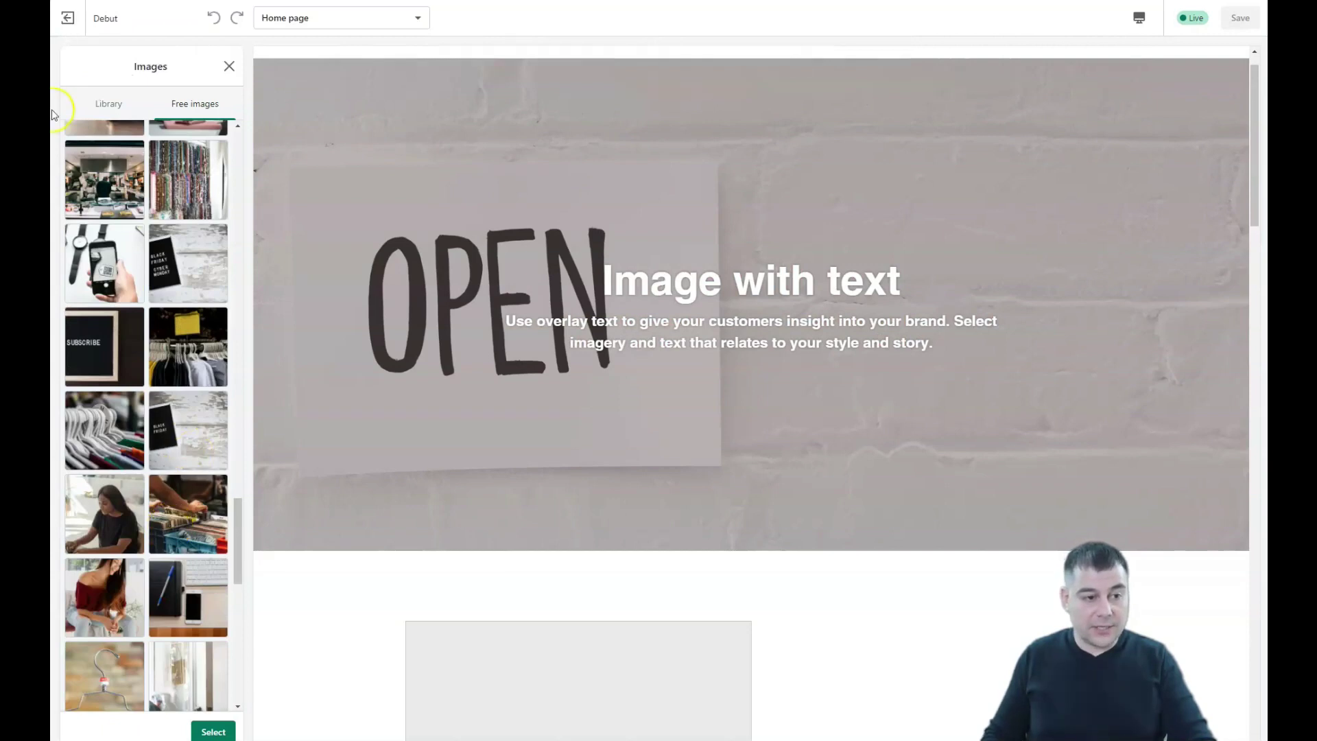
{"action": "left_click", "coordinate": [219, 71]}
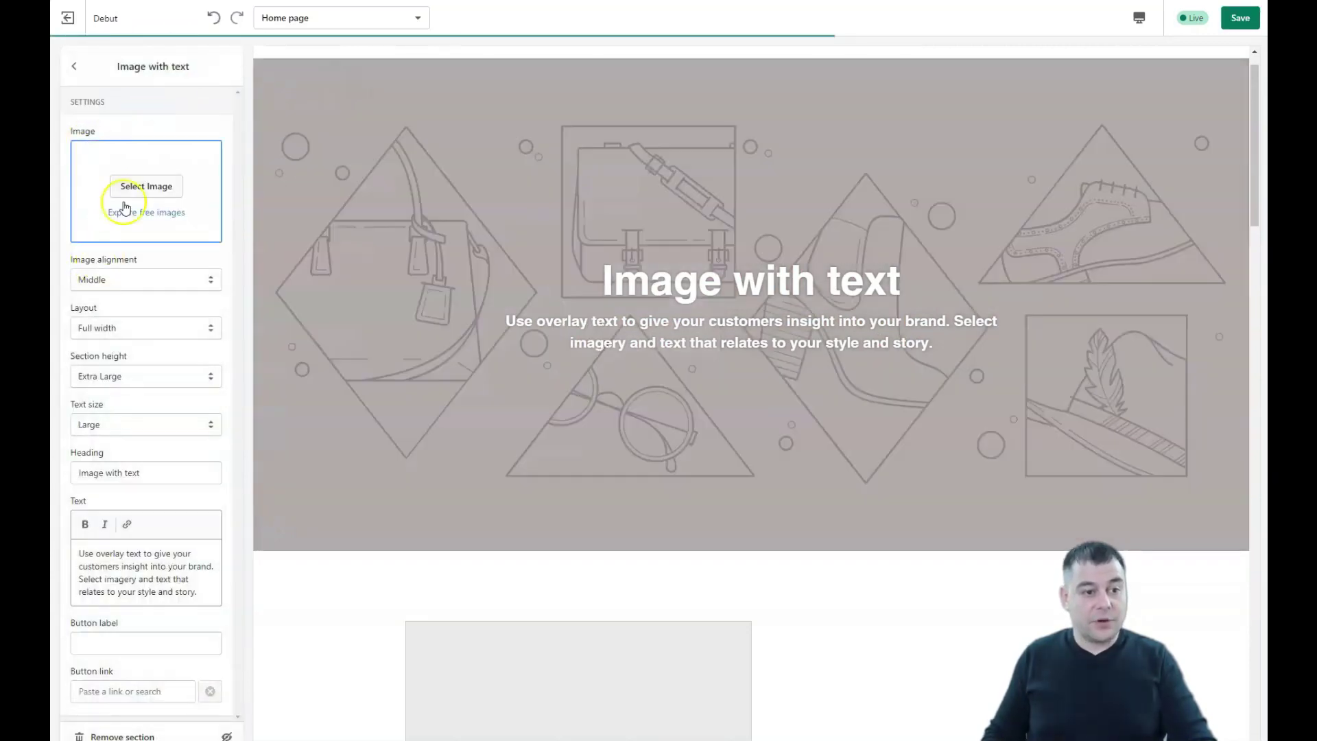
Look through the free image categories down to Fitness & Sports and back, and close the image picker.
{"action": "left_click", "coordinate": [142, 213]}
{"action": "scroll", "coordinate": [146, 411], "scroll_direction": "down", "scroll_amount": 7}
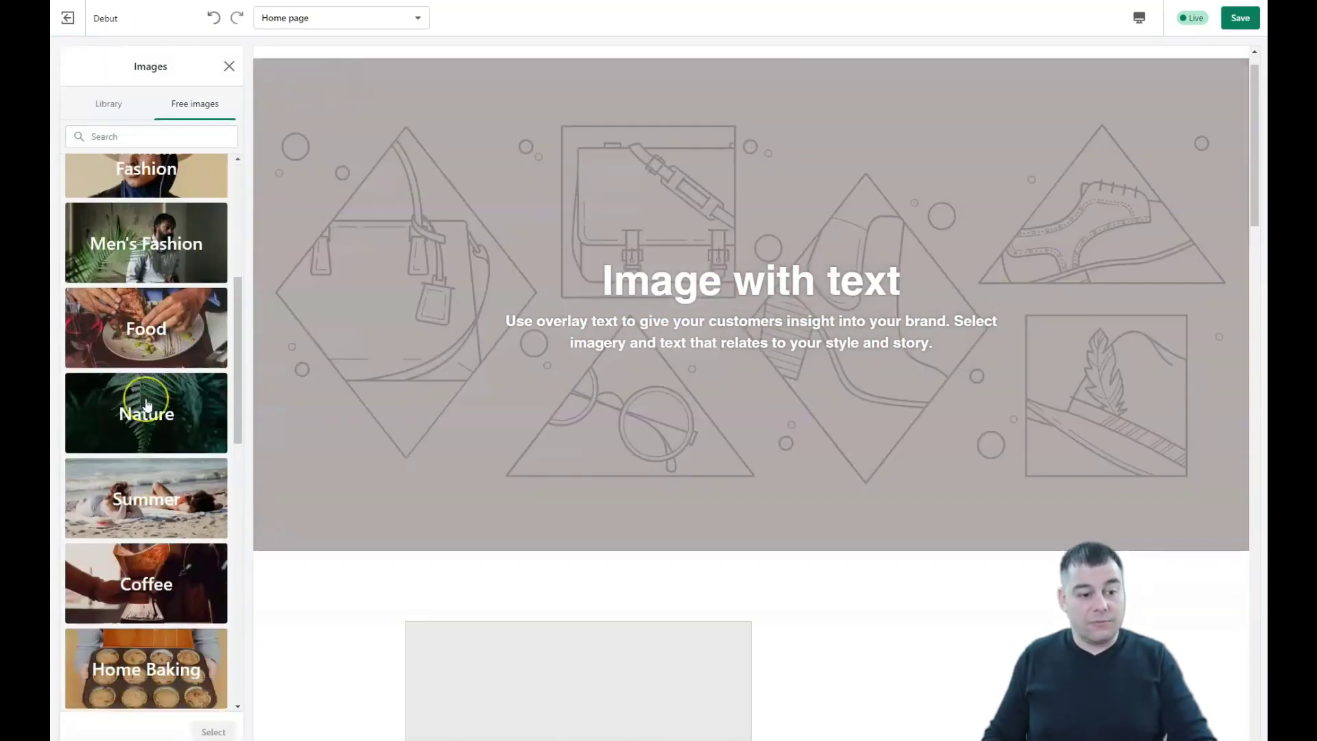
{"action": "scroll", "coordinate": [144, 395], "scroll_direction": "down", "scroll_amount": 9}
{"action": "left_click", "coordinate": [135, 371]}
{"action": "scroll", "coordinate": [136, 374], "scroll_direction": "down", "scroll_amount": 5}
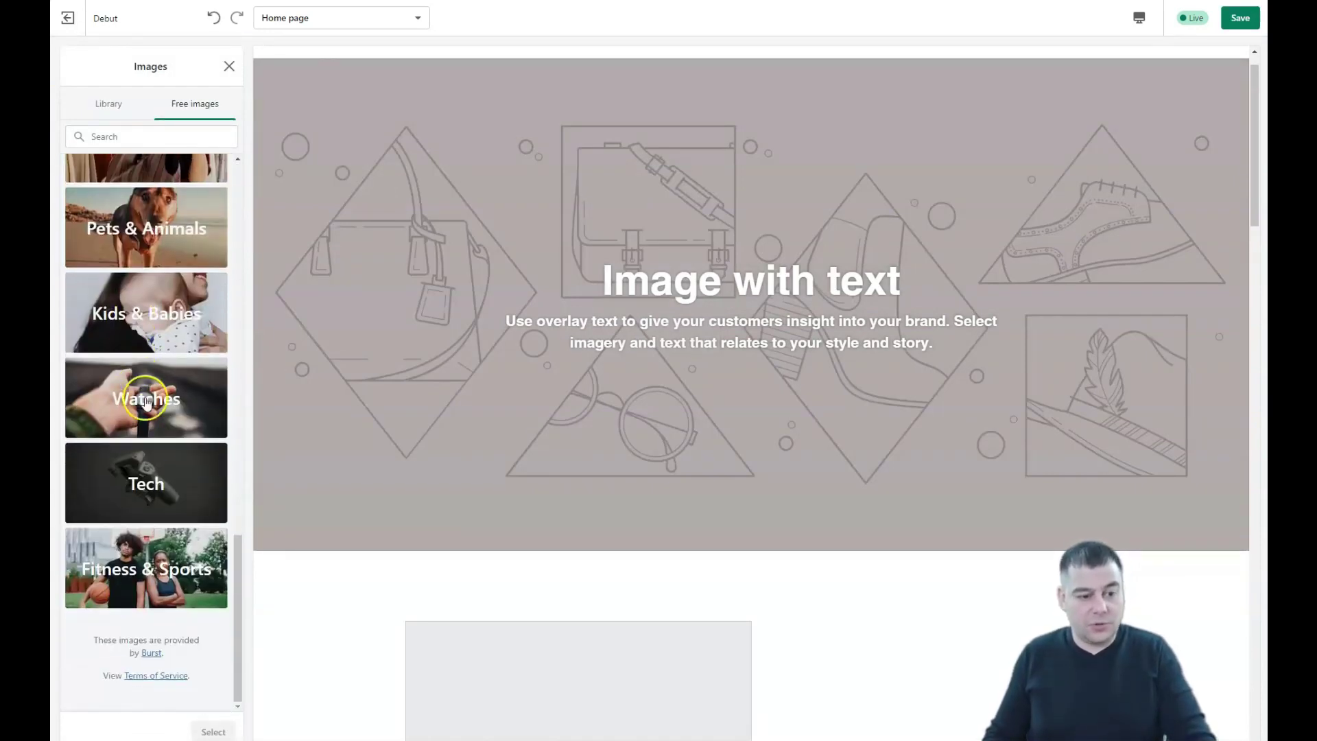
{"action": "scroll", "coordinate": [146, 394], "scroll_direction": "up", "scroll_amount": 6}
{"action": "scroll", "coordinate": [157, 350], "scroll_direction": "up", "scroll_amount": 12}
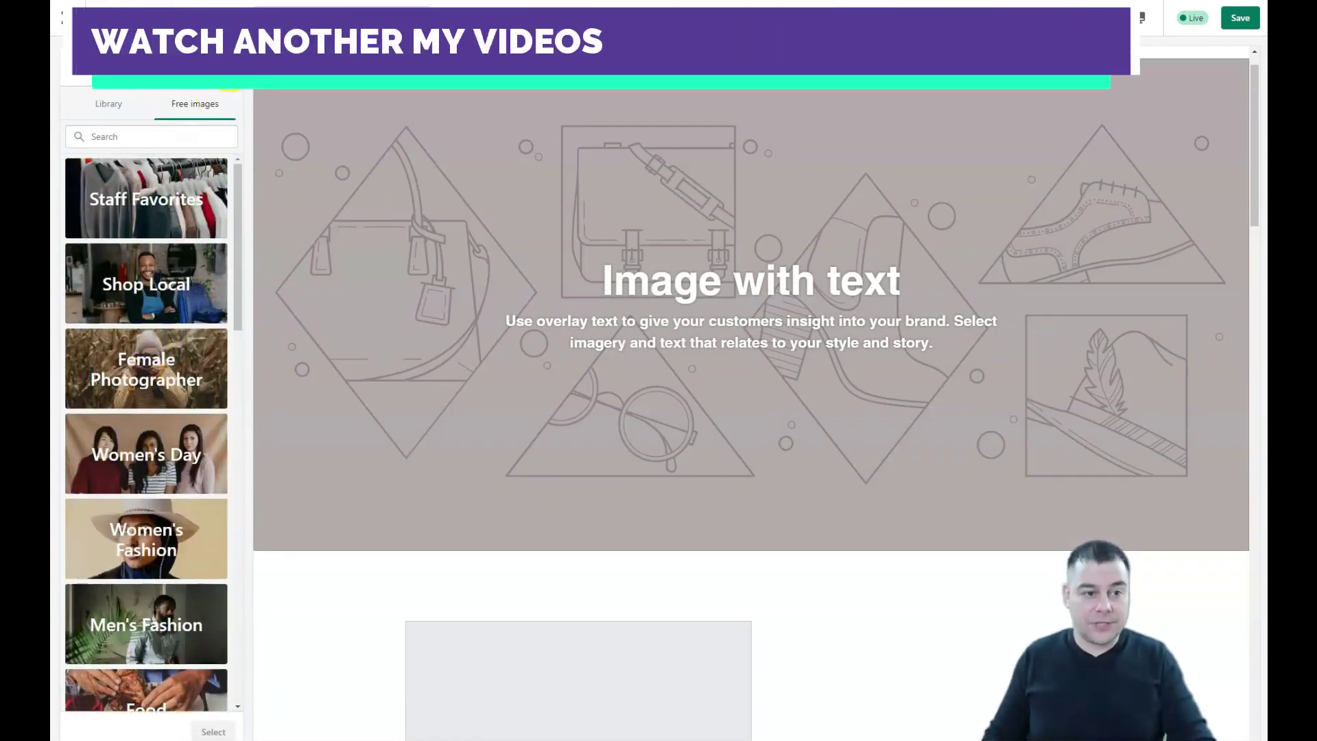
{"action": "key", "text": "Escape"}
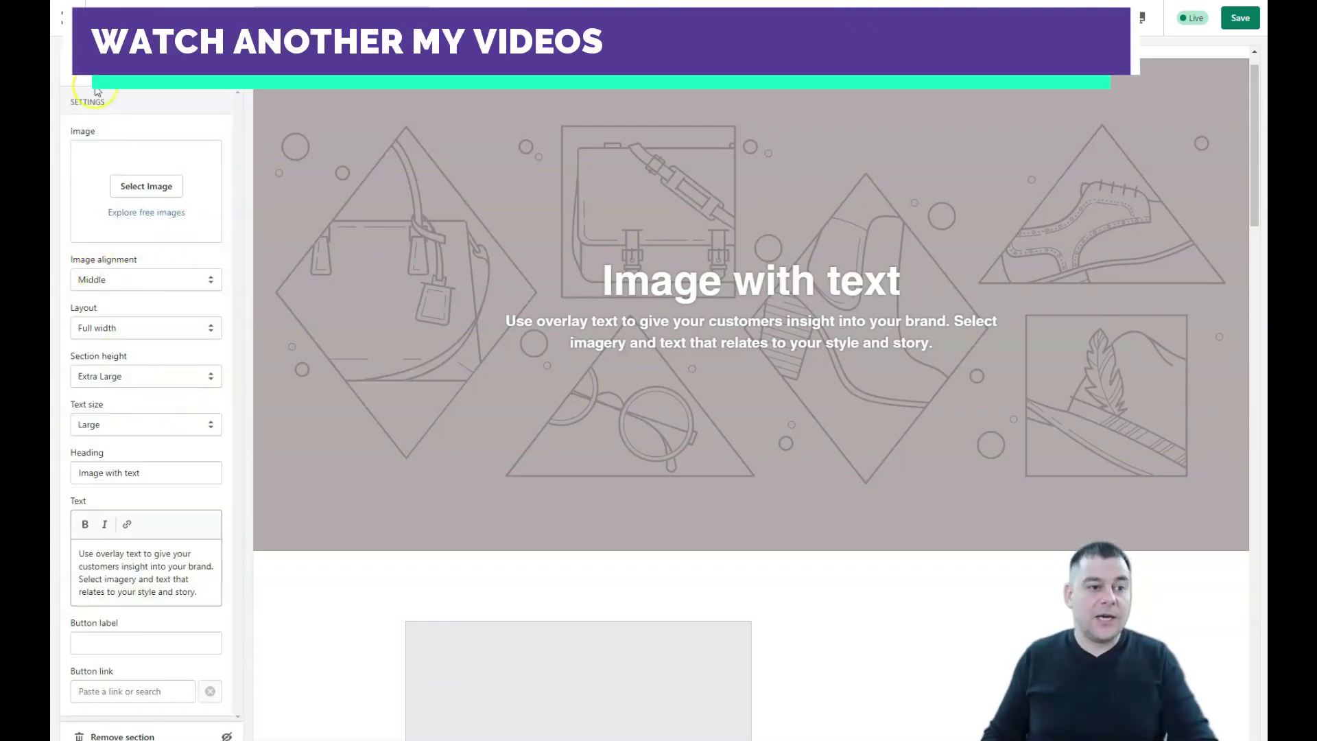
Remove the Testimonials section from the home page and look through the section types that can be added.
{"action": "left_click", "coordinate": [75, 79]}
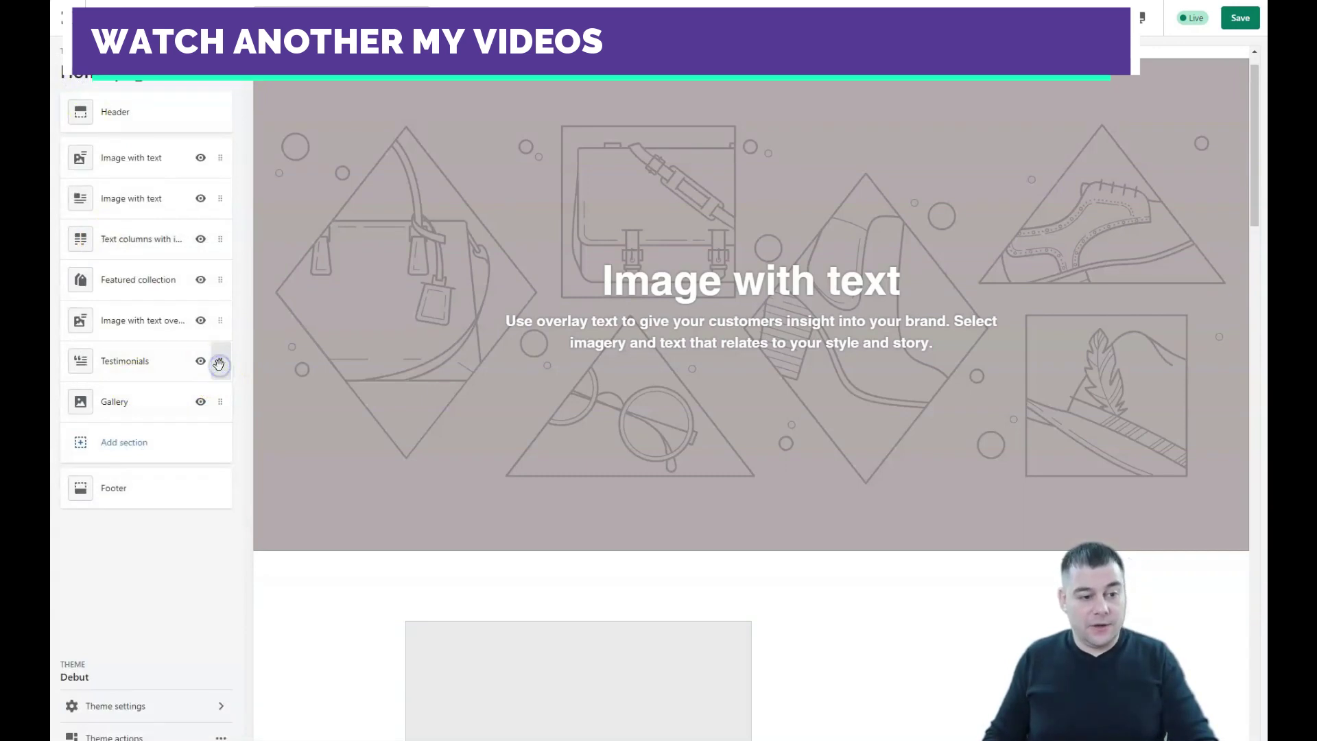
{"action": "left_click", "coordinate": [161, 363]}
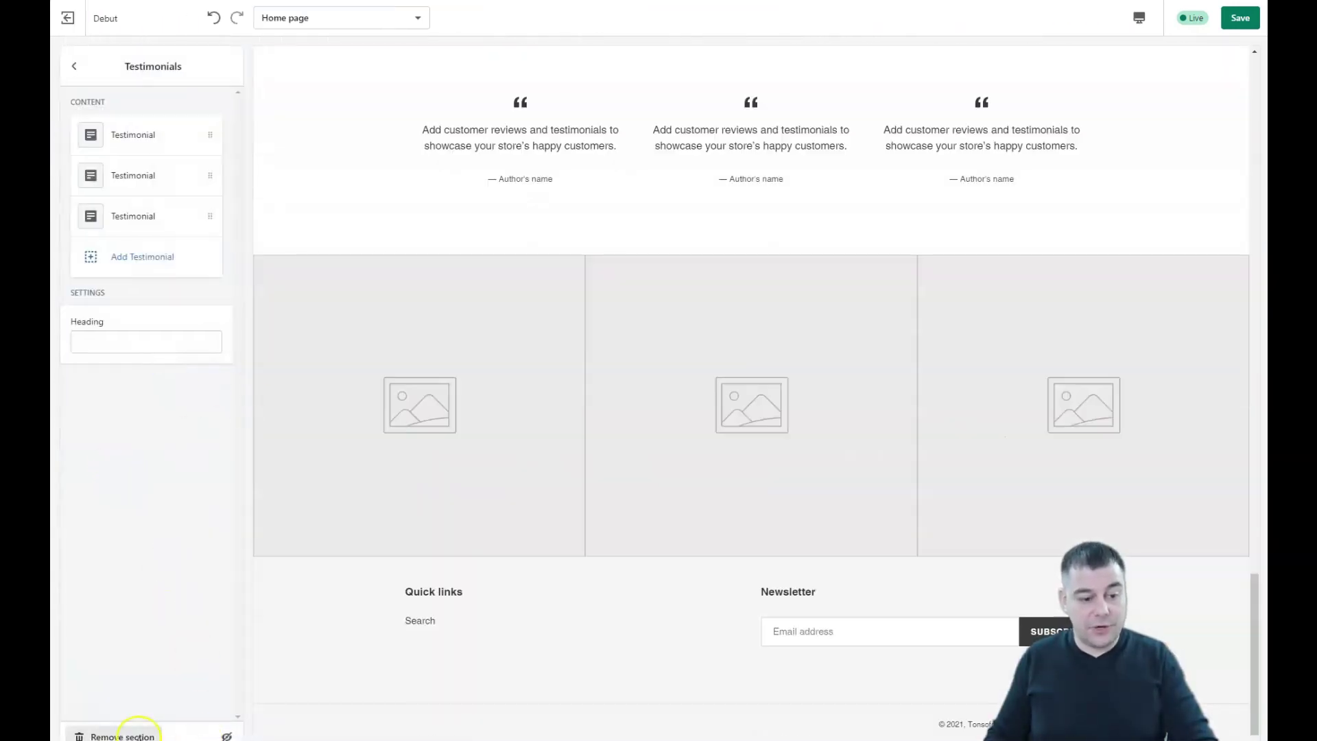
{"action": "left_click", "coordinate": [139, 736]}
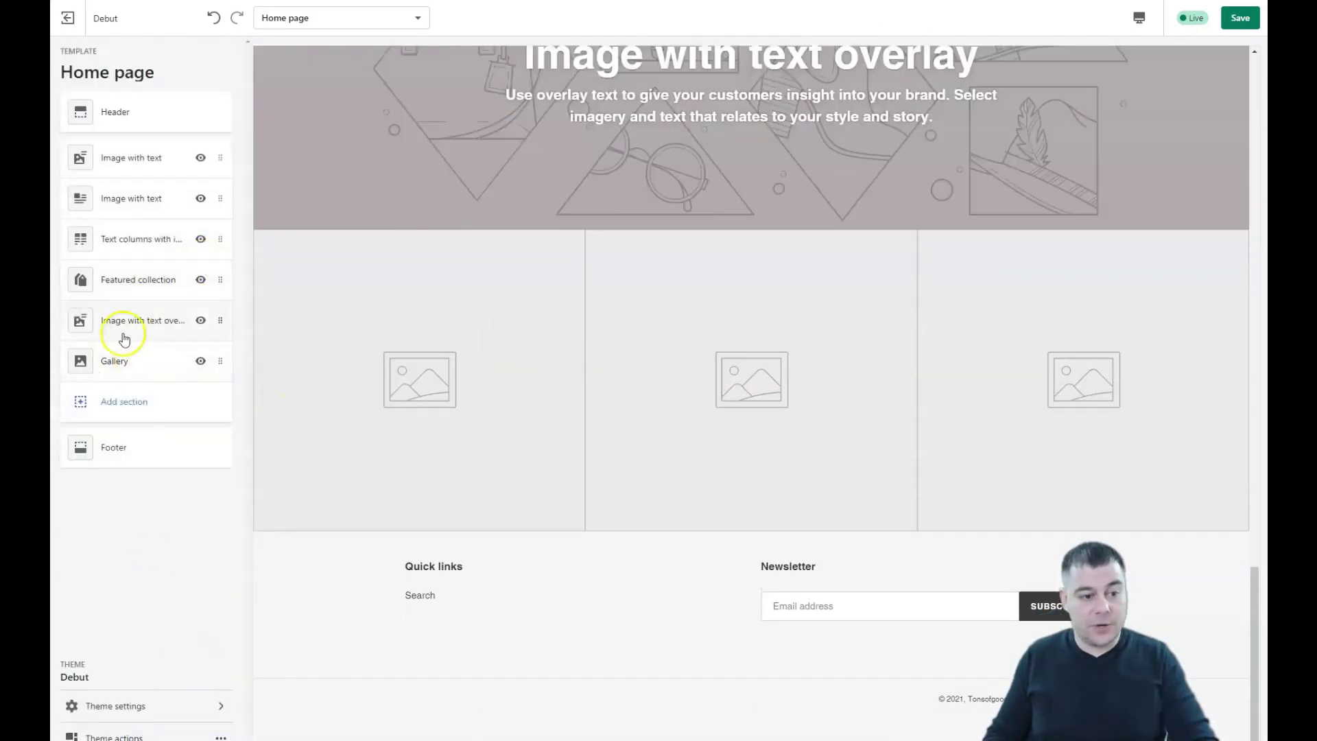
{"action": "left_click", "coordinate": [113, 402]}
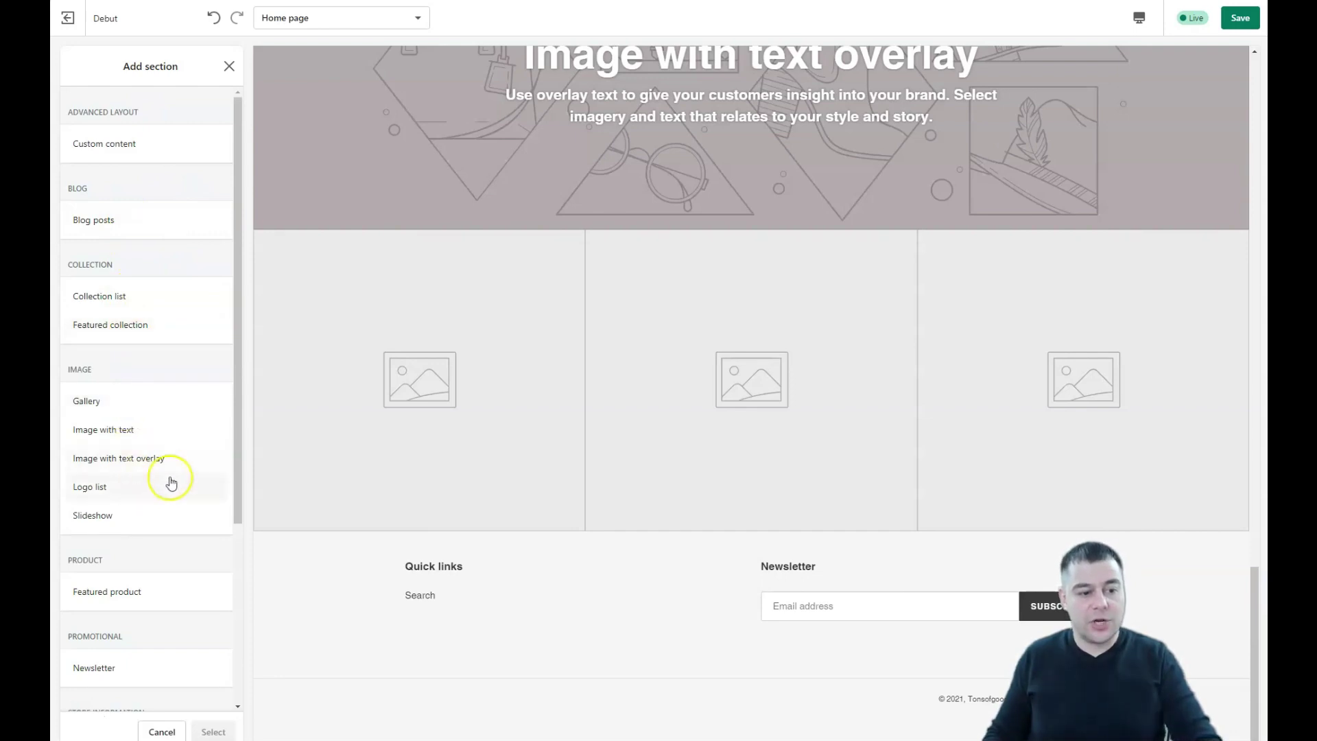
{"action": "scroll", "coordinate": [170, 537], "scroll_direction": "down", "scroll_amount": 4}
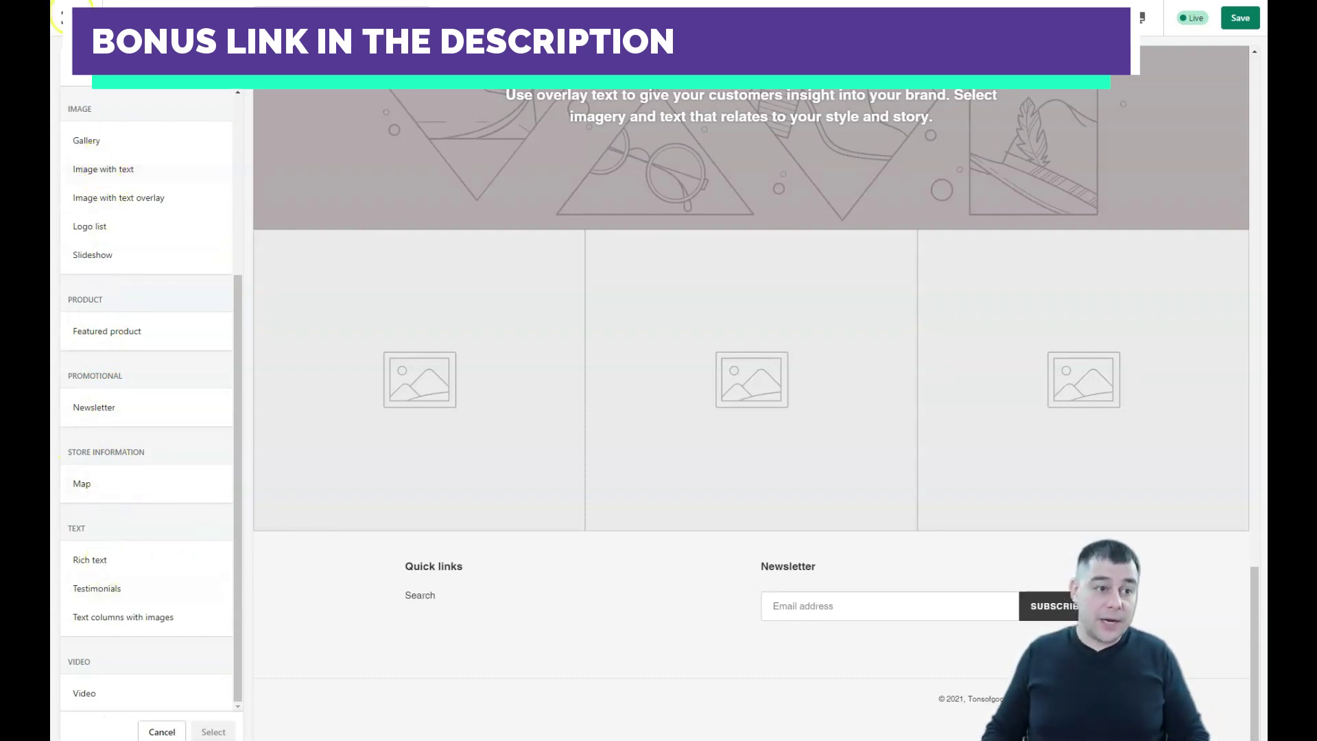
Leave the theme editor, discarding the unsaved changes, and open the store's Products section.
{"action": "left_click", "coordinate": [61, 18]}
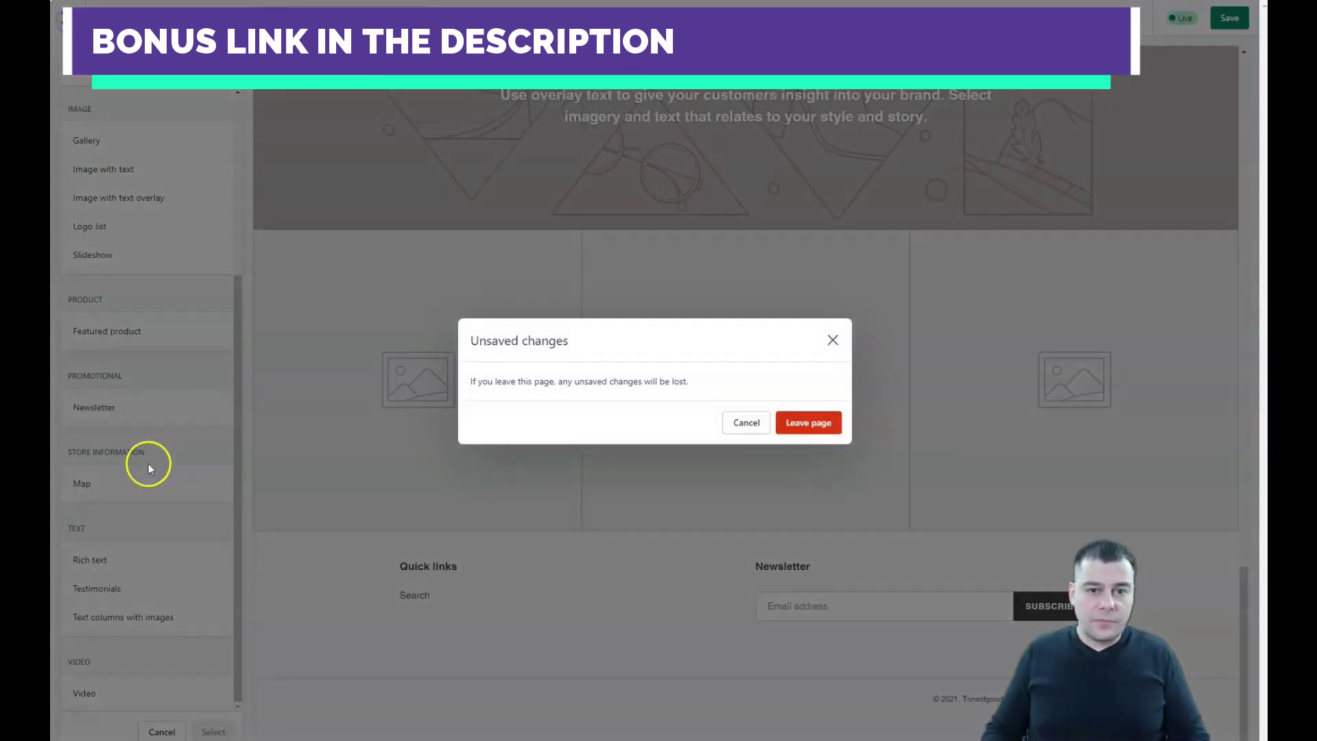
{"action": "left_click", "coordinate": [807, 423]}
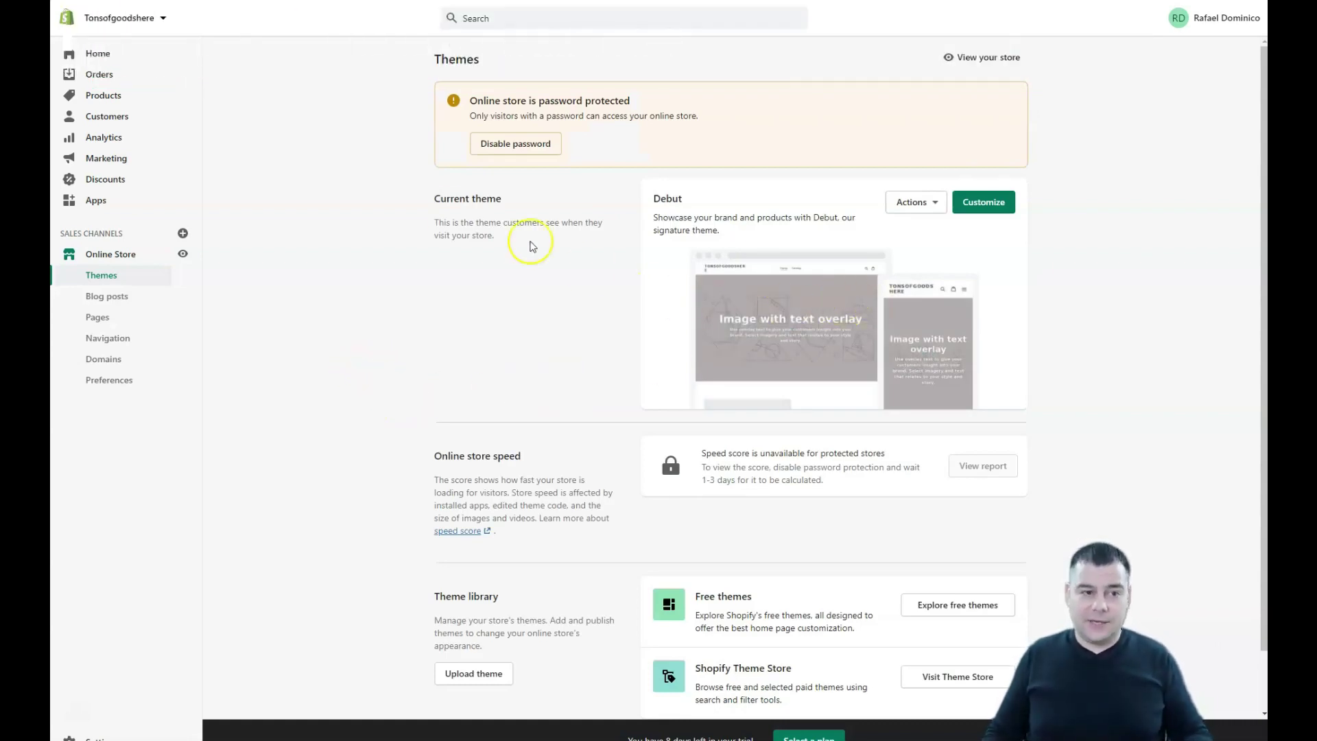
{"action": "left_click", "coordinate": [85, 97]}
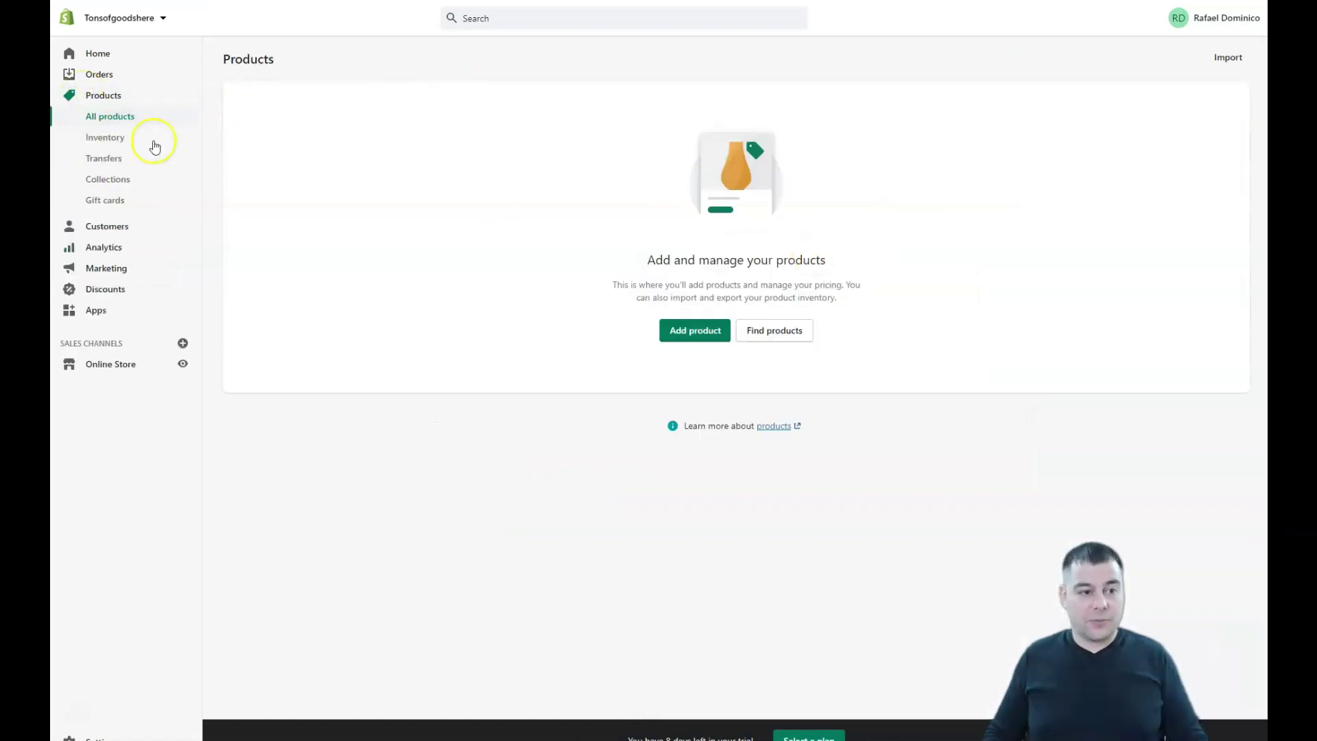
Start adding a new product and look over its title, description and media fields.
{"action": "left_click", "coordinate": [684, 336]}
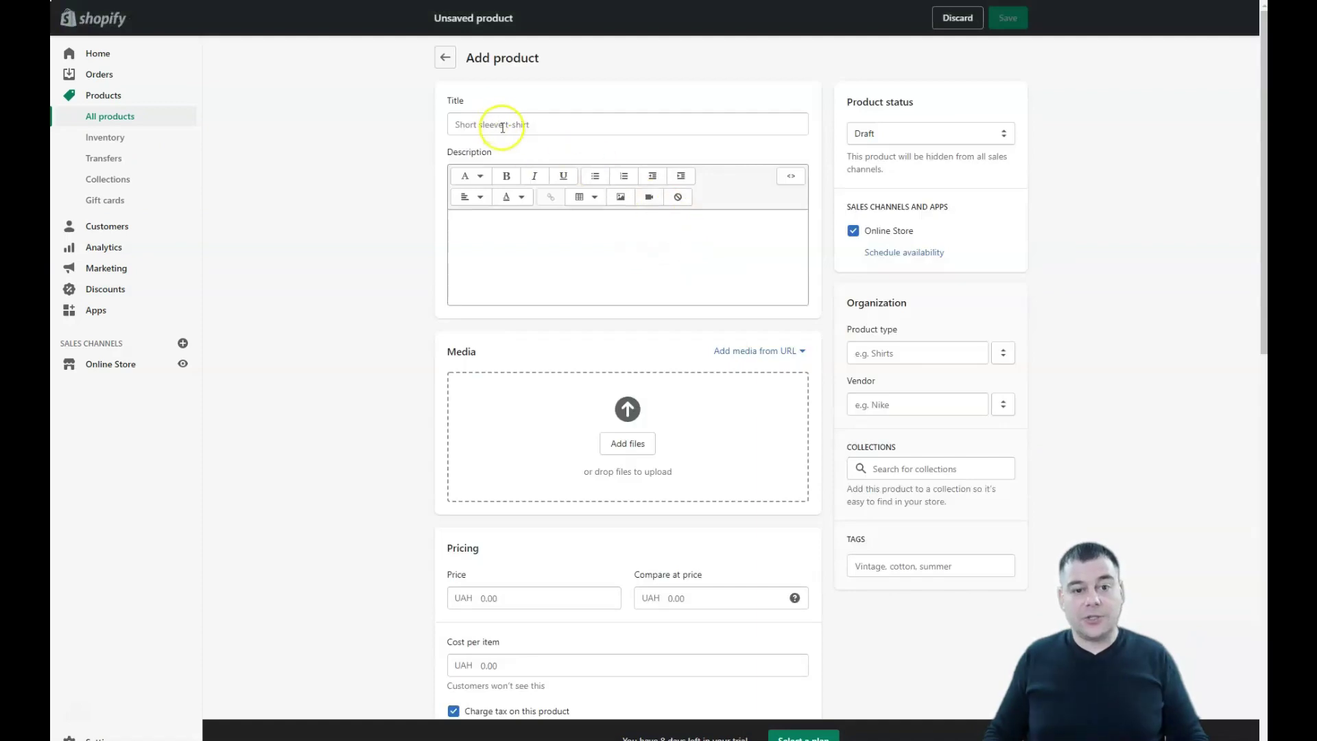
{"action": "left_click", "coordinate": [496, 126]}
{"action": "left_click", "coordinate": [525, 245]}
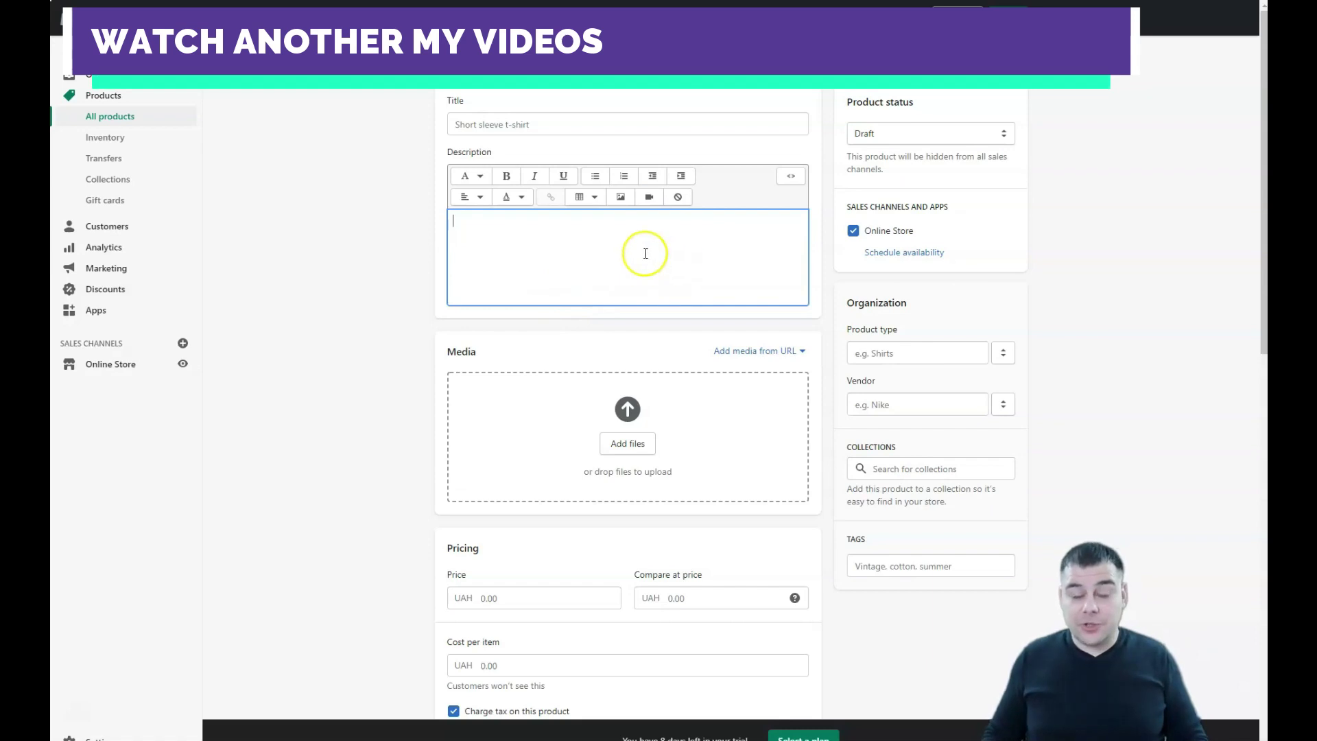
{"action": "scroll", "coordinate": [686, 405], "scroll_direction": "down", "scroll_amount": 4}
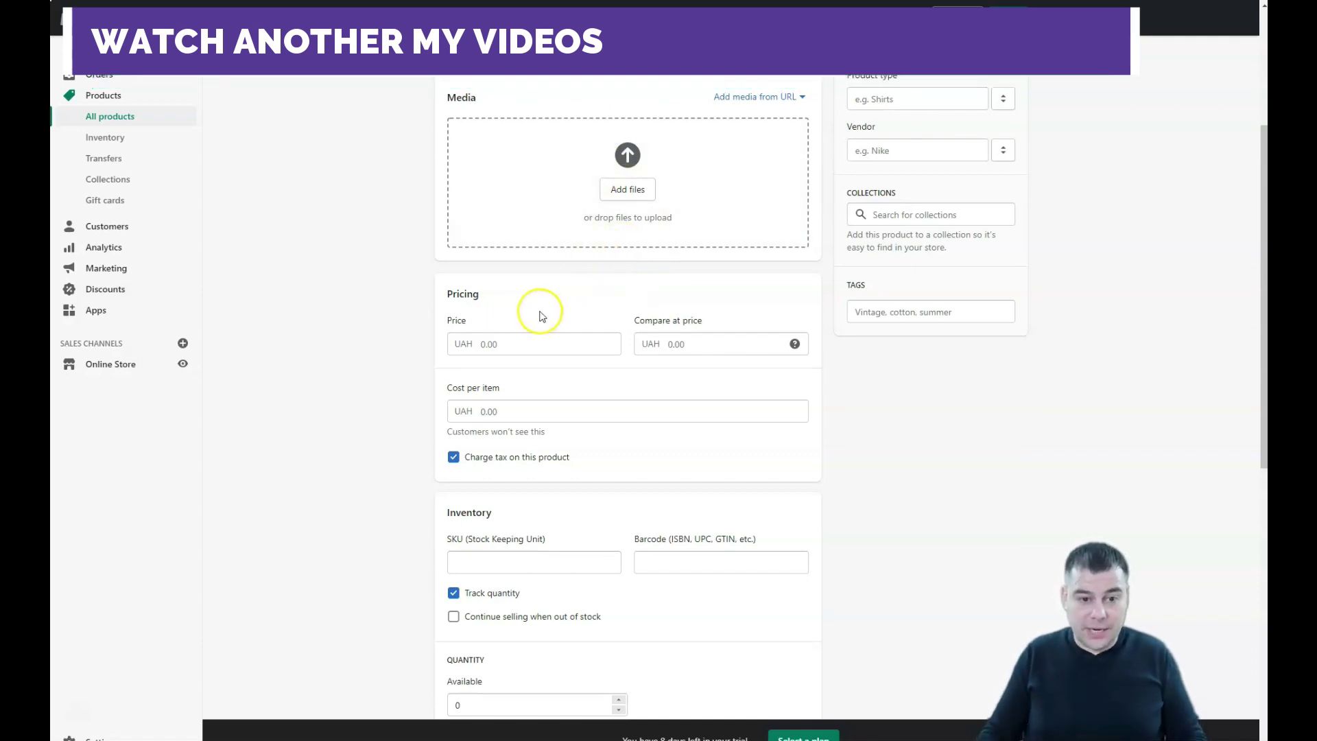
Set the product's price to 100, compare-at price to 250 and cost per item to 25 UAH, and turn off charging tax.
{"action": "scroll", "coordinate": [539, 315], "scroll_direction": "down", "scroll_amount": 3}
{"action": "left_click", "coordinate": [485, 154]}
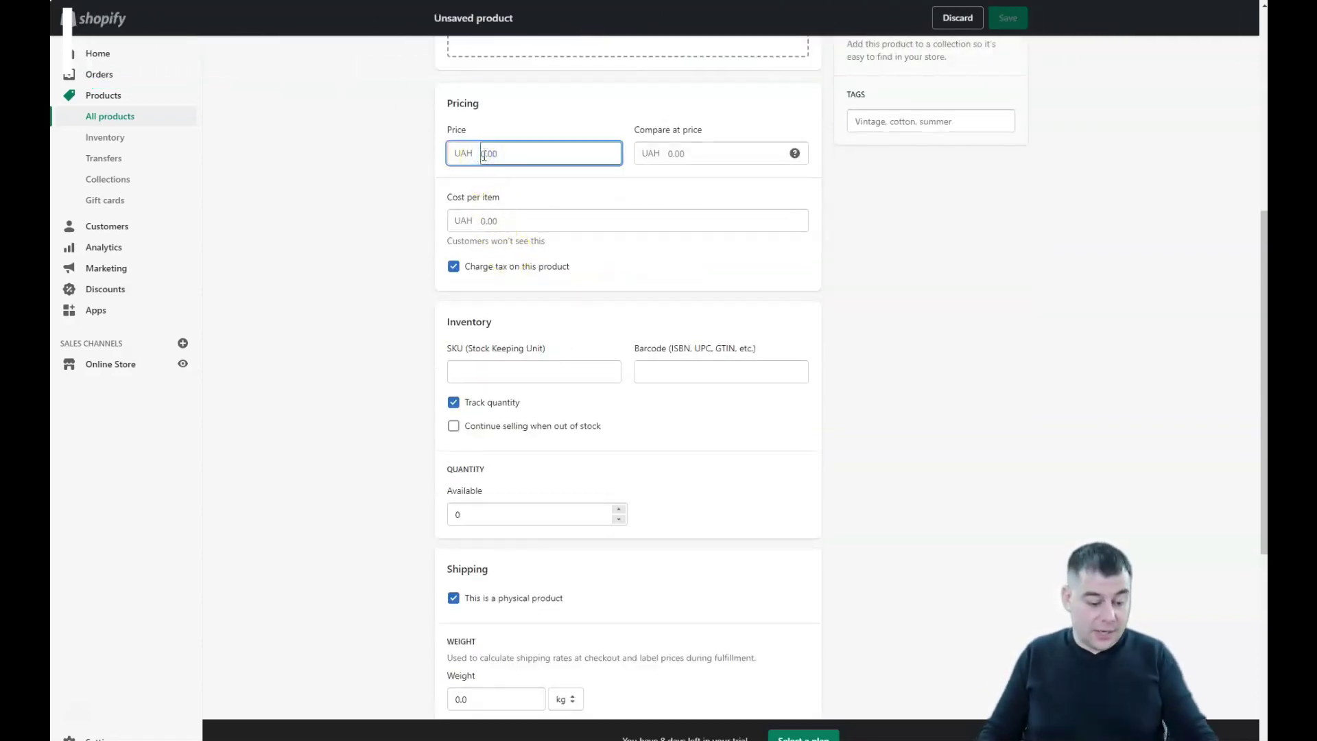
{"action": "type", "text": "100"}
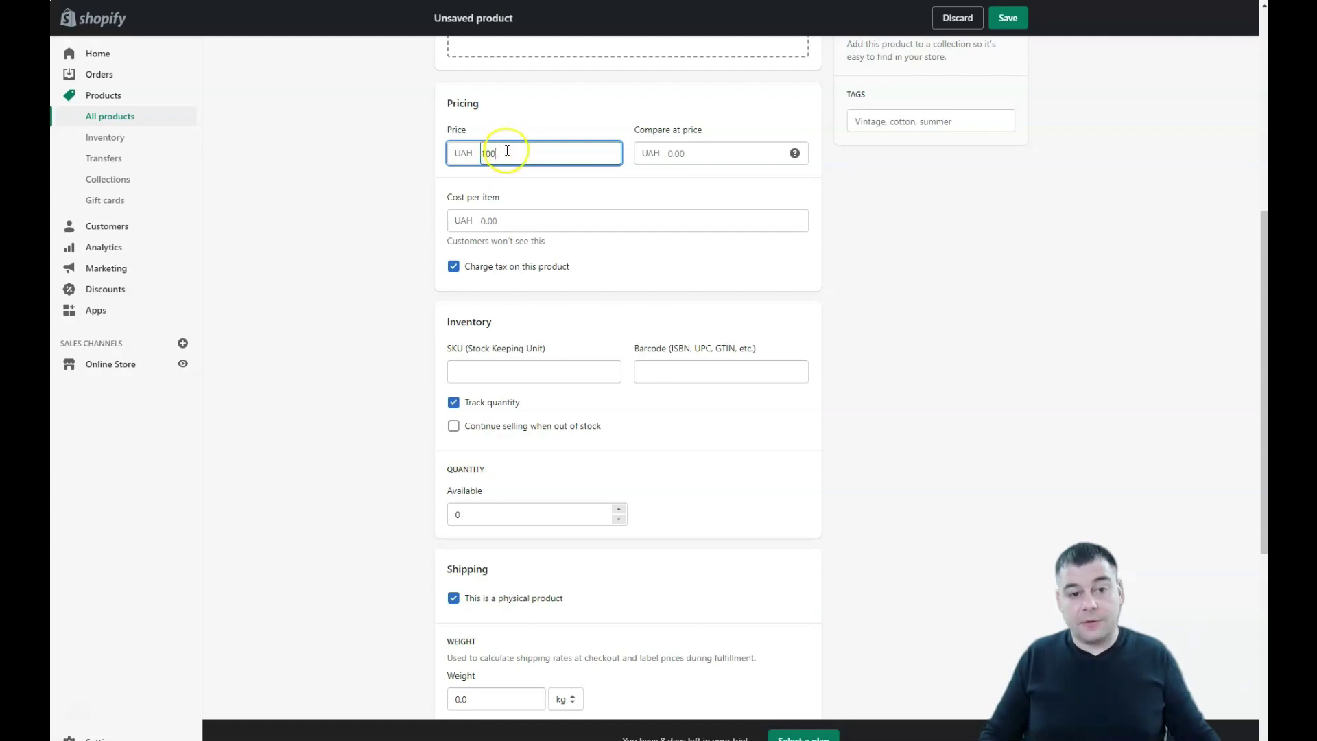
{"action": "left_click", "coordinate": [682, 154]}
{"action": "type", "text": "250"}
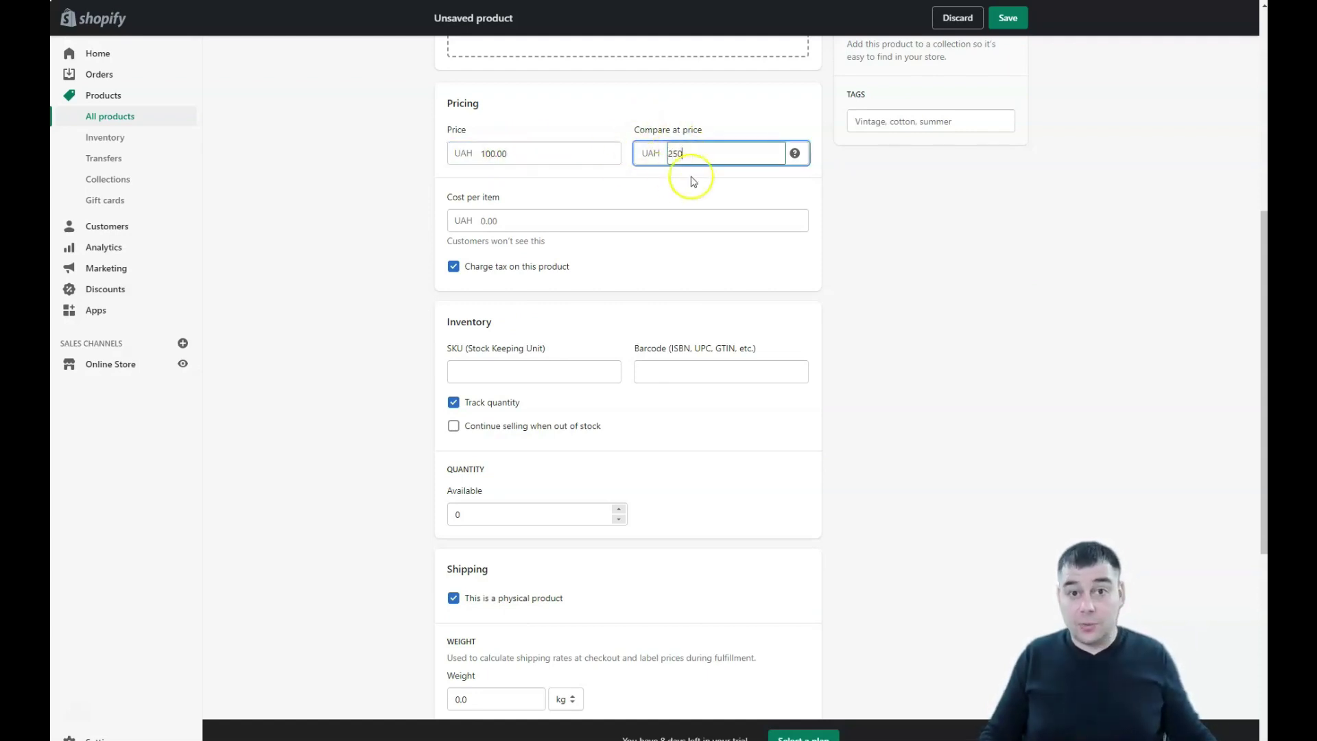
{"action": "left_click", "coordinate": [528, 218]}
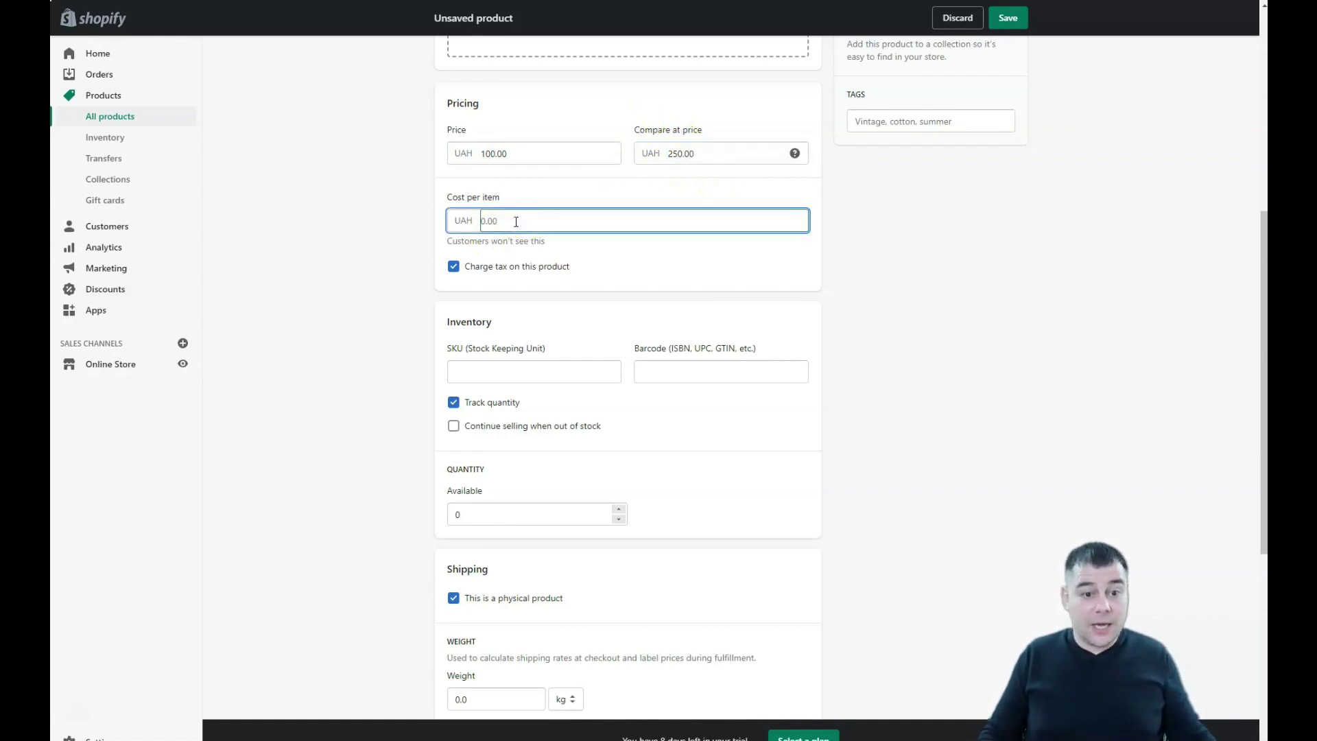
{"action": "type", "text": "25"}
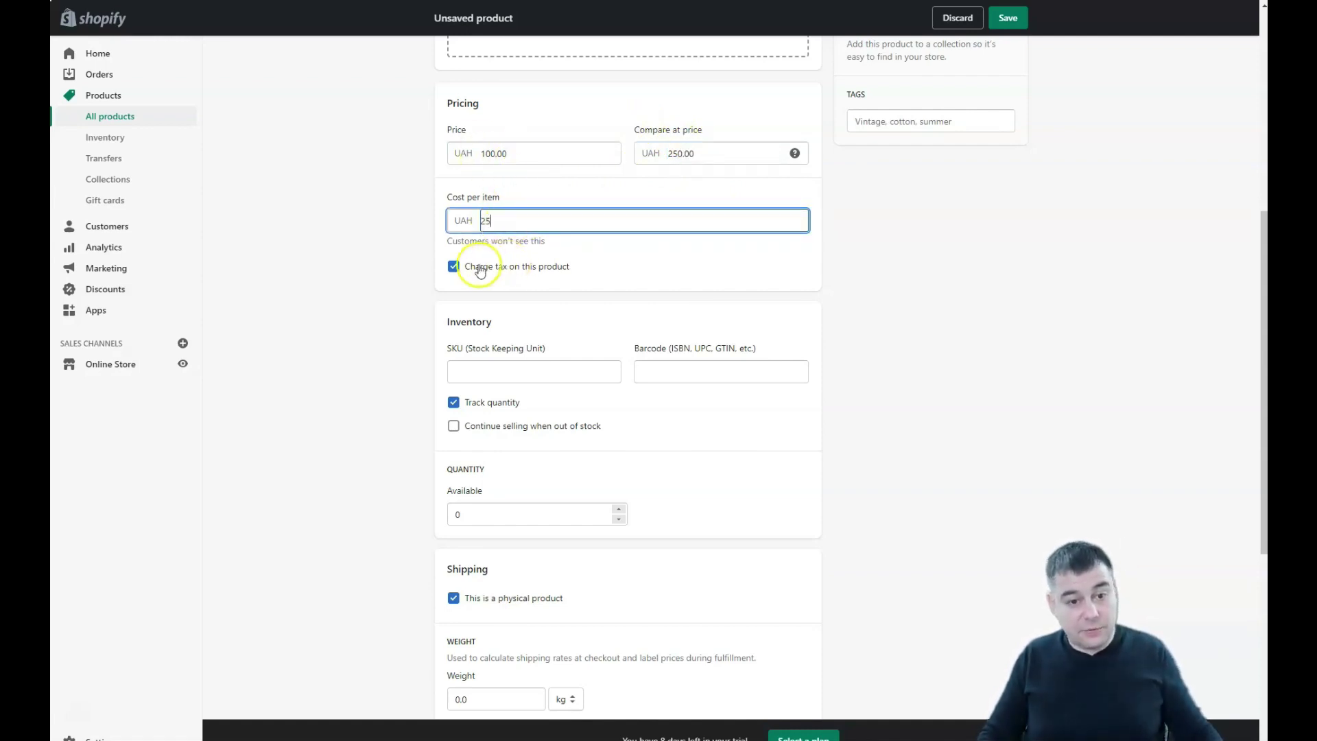
{"action": "left_click", "coordinate": [480, 268]}
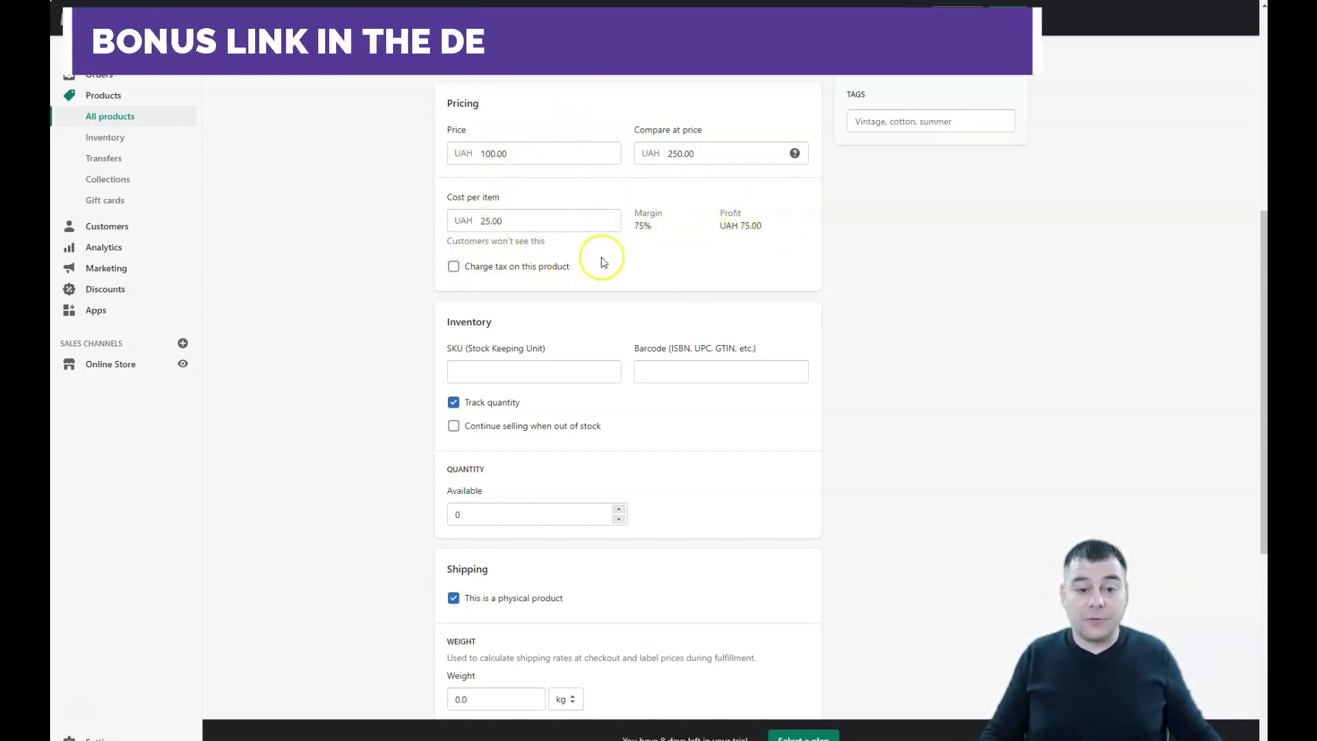
Look through the new product's inventory, shipping, customs, variants, search engine listing and organization settings.
{"action": "scroll", "coordinate": [590, 259], "scroll_direction": "down", "scroll_amount": 2}
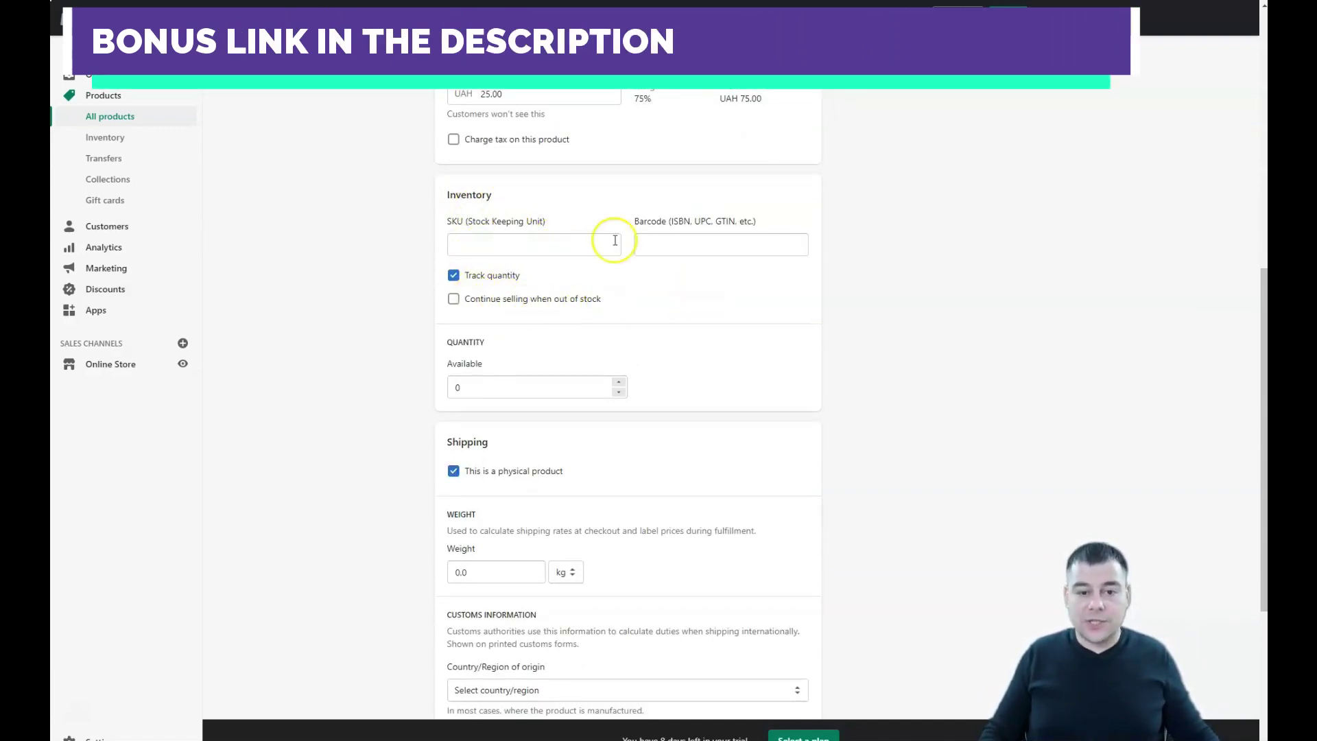
{"action": "scroll", "coordinate": [616, 348], "scroll_direction": "down", "scroll_amount": 5}
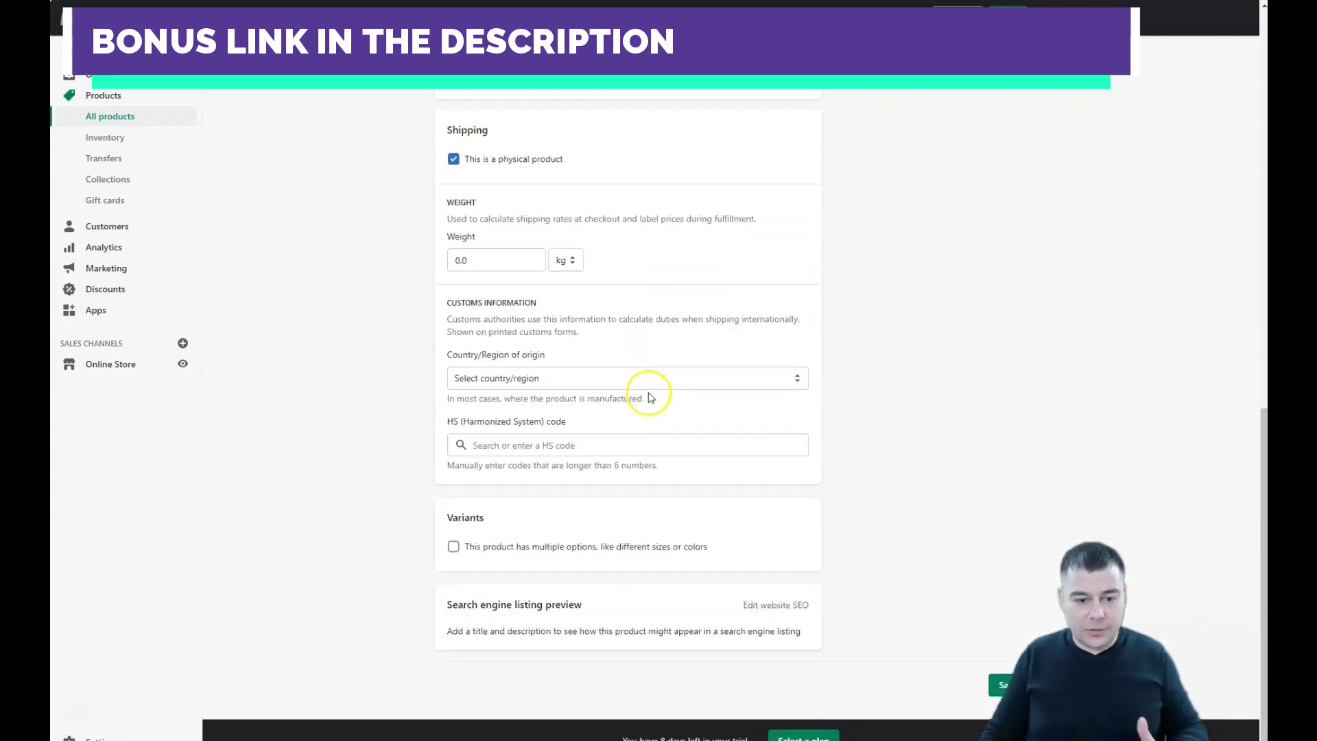
{"action": "scroll", "coordinate": [651, 398], "scroll_direction": "up", "scroll_amount": 13}
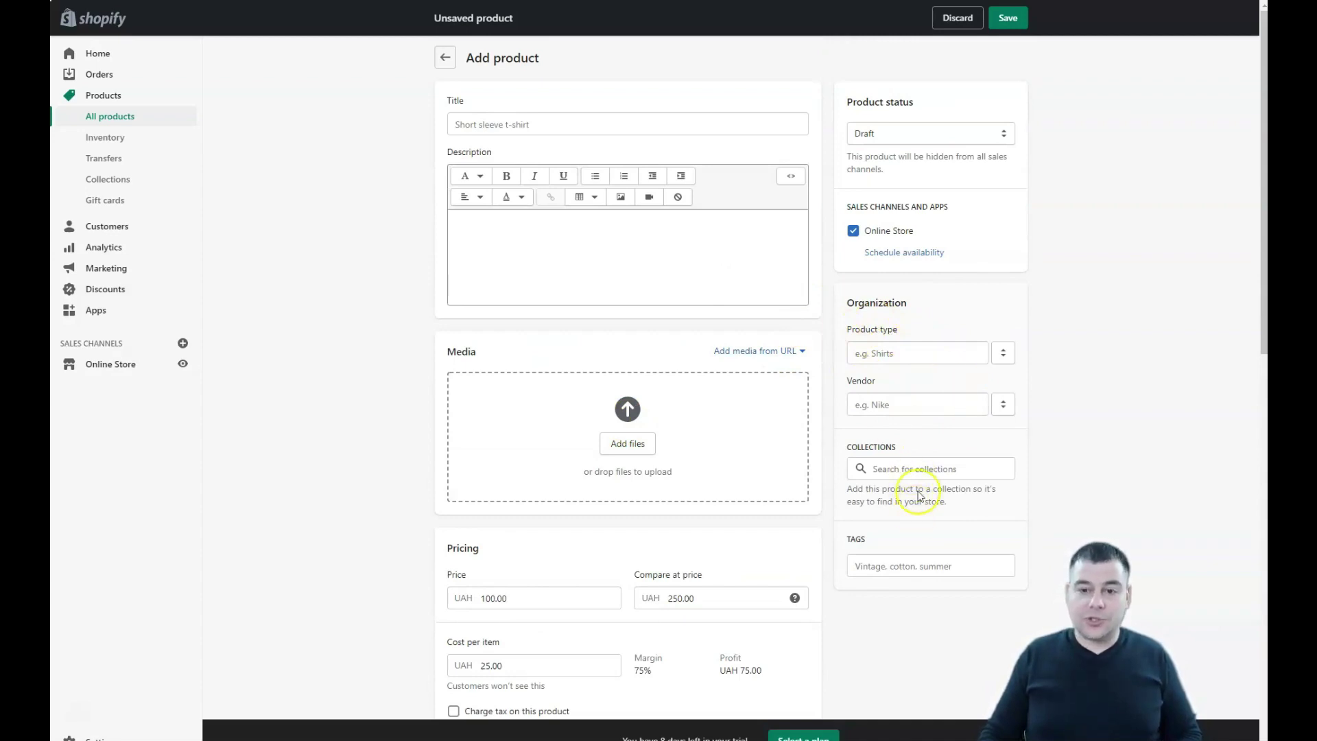
Leave the new product without saving, return to the store's home page and open the subscription plan selection.
{"action": "left_click", "coordinate": [92, 54]}
{"action": "left_click", "coordinate": [788, 432]}
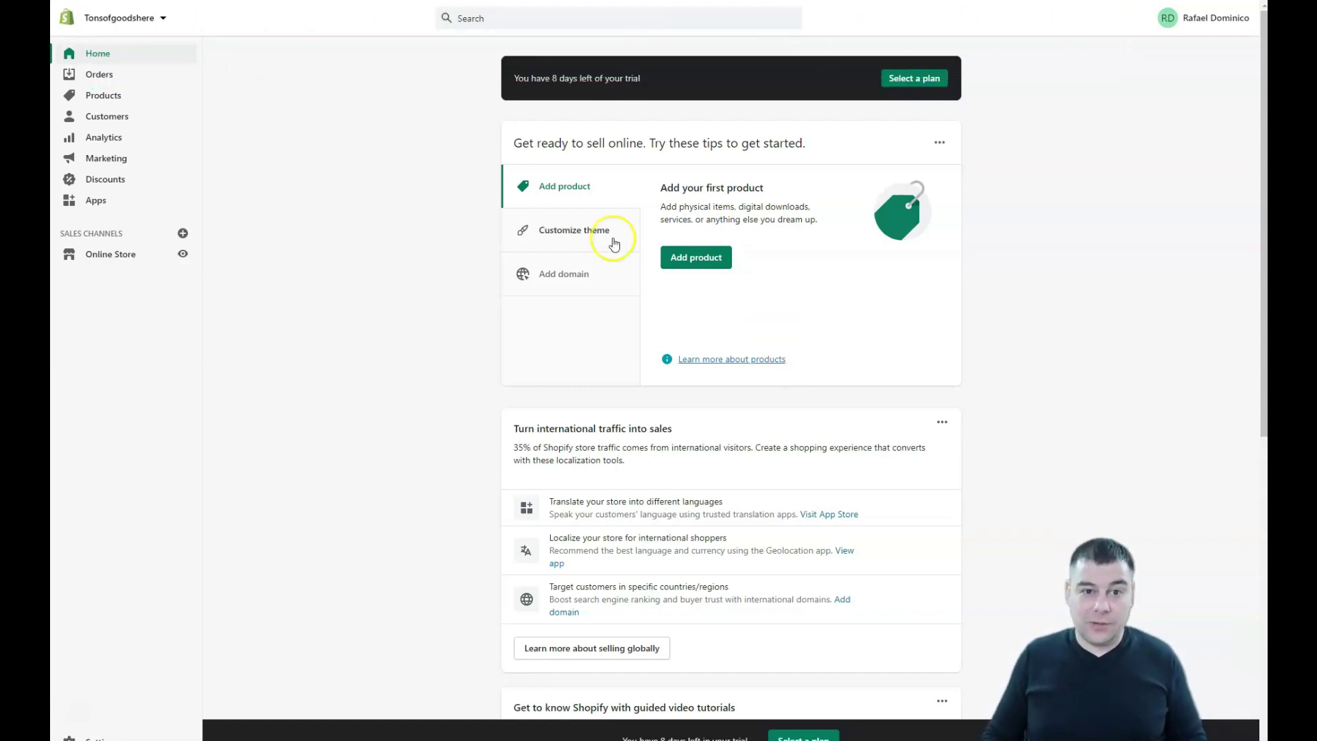
{"action": "left_click", "coordinate": [907, 80]}
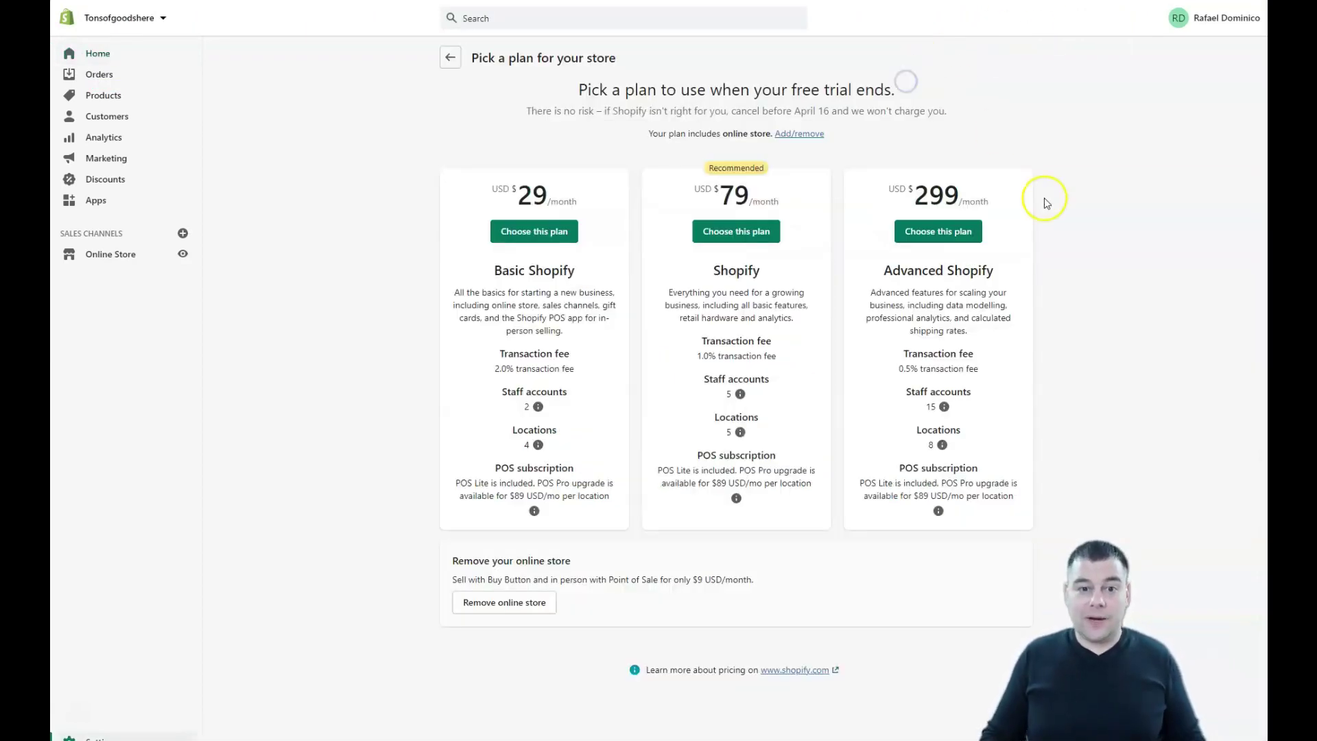